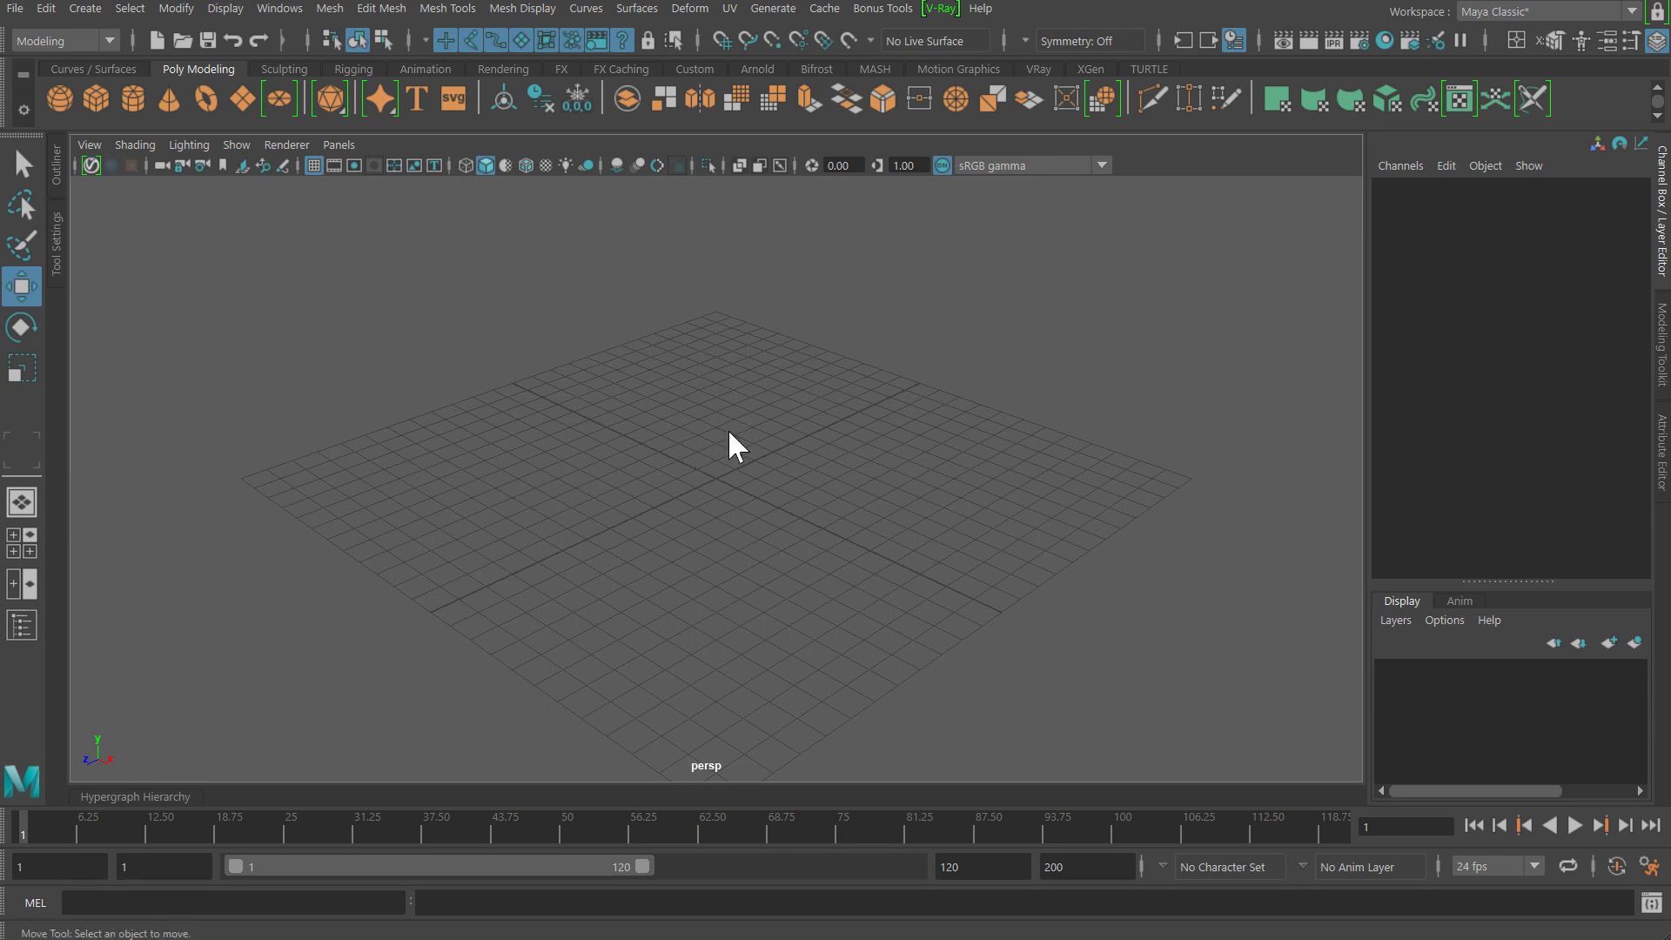
Step: Create a default polygon cube, pCube1, at the origin from the Shift+right-click marking menu
shift+right_drag(729, 429, 734, 493)
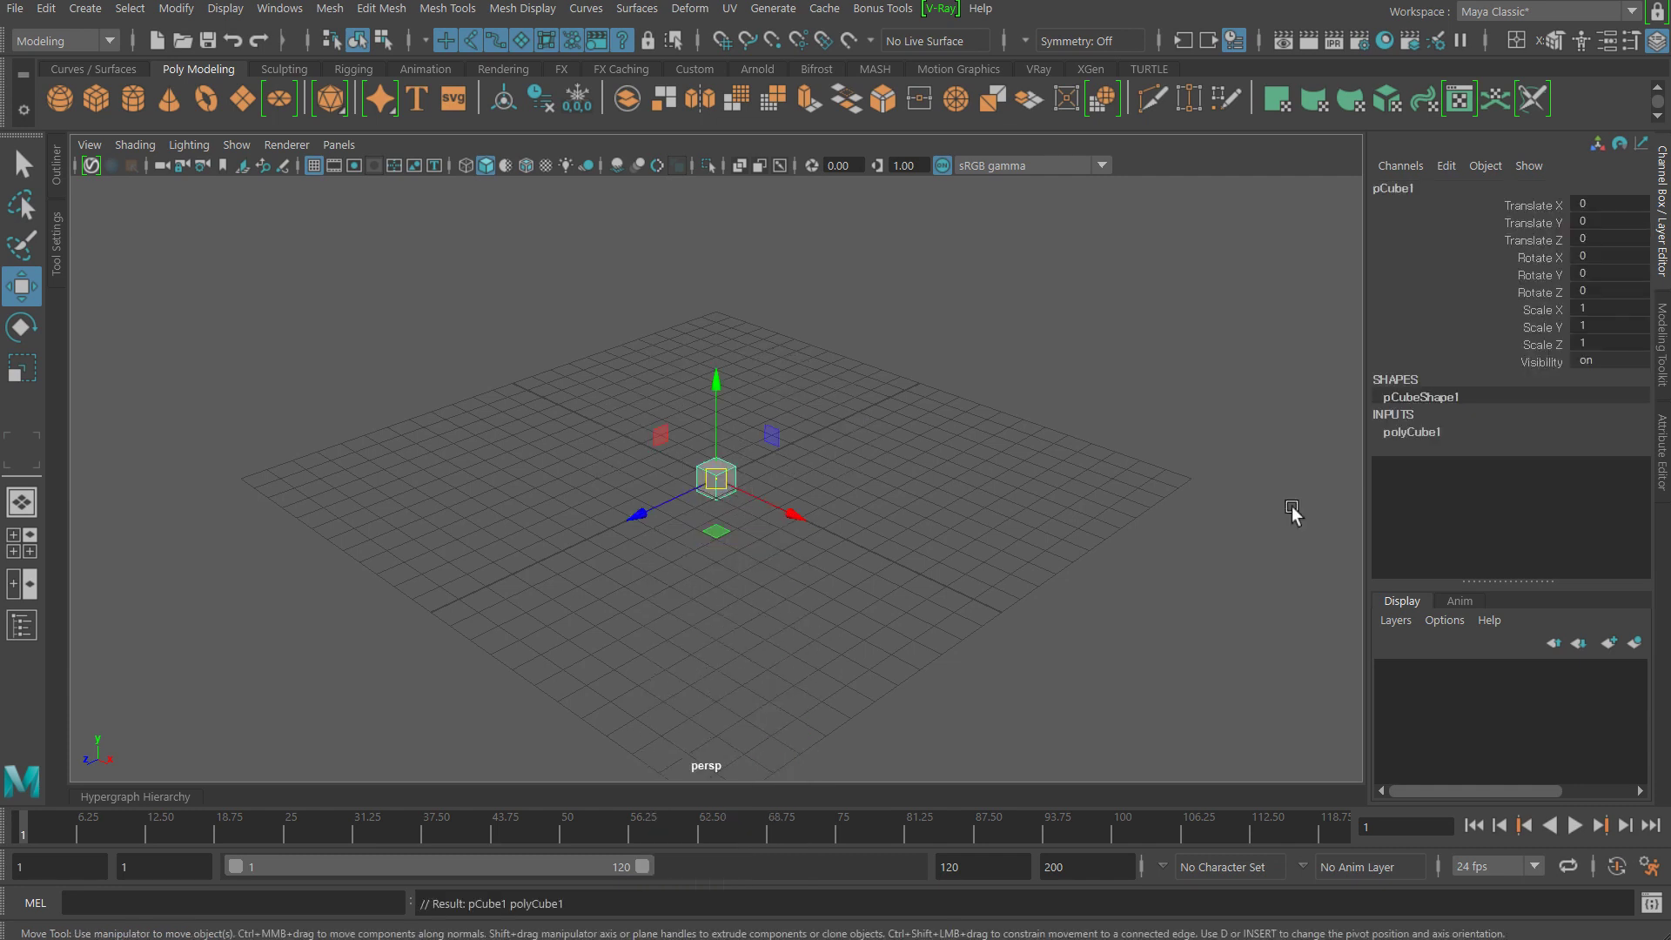
Step: Set polyCube1 to Width 3 and Height 5, making a tall box
click(1414, 433)
double_click(1609, 448)
text(3)
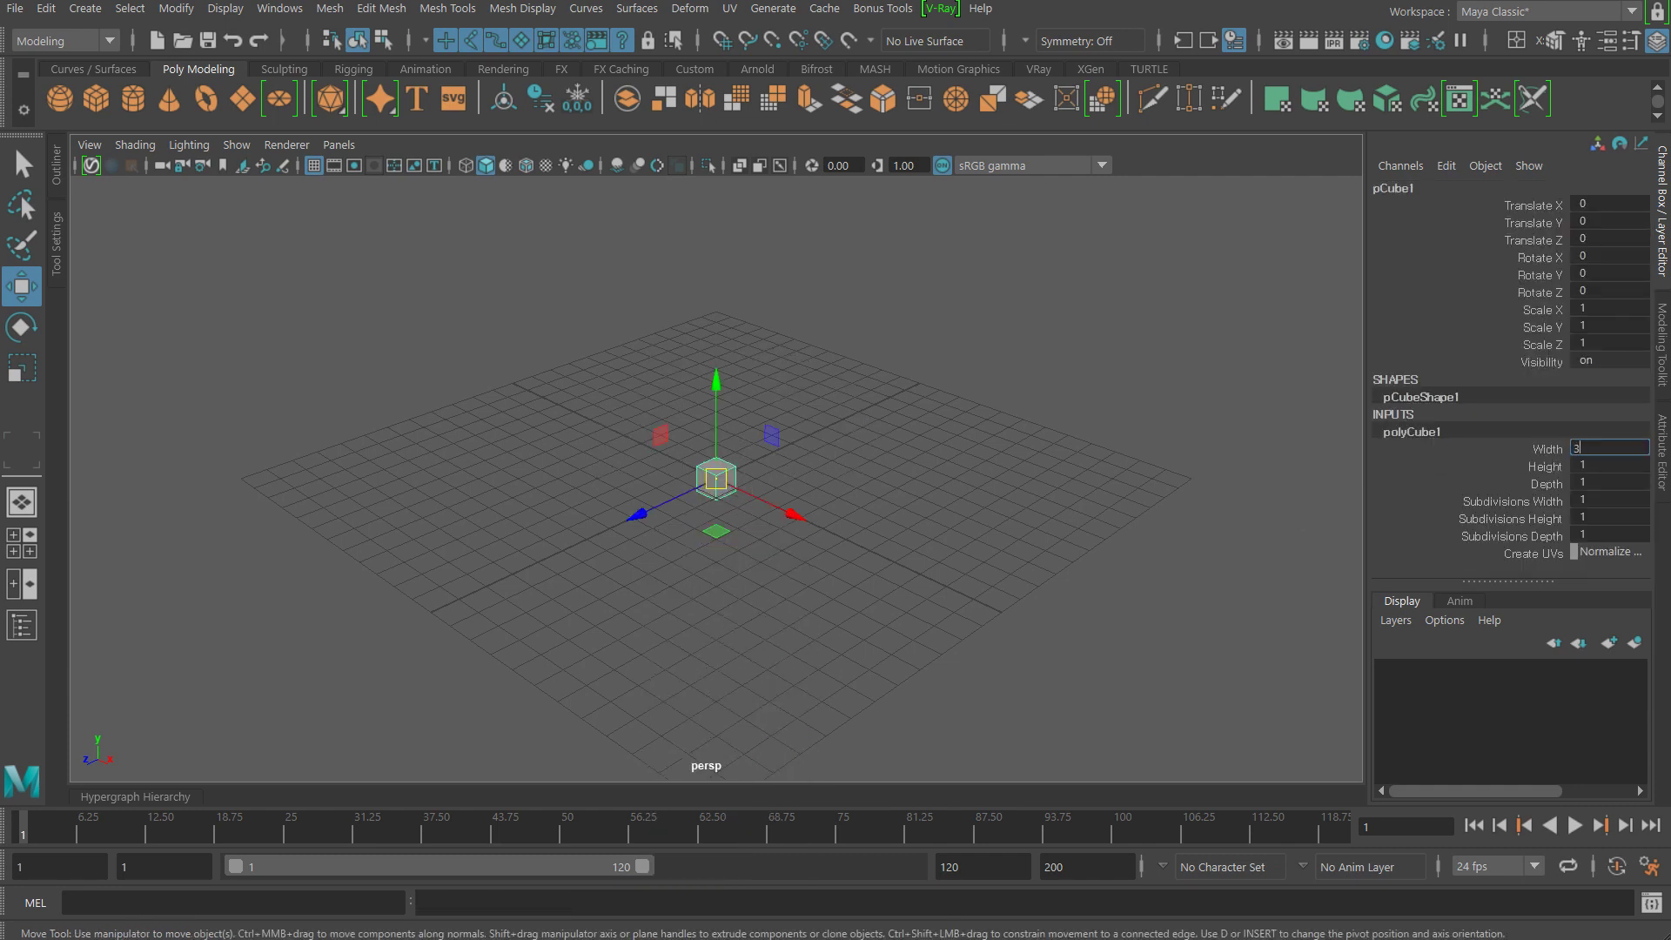
key(Tab)
text(5)
key(Return)
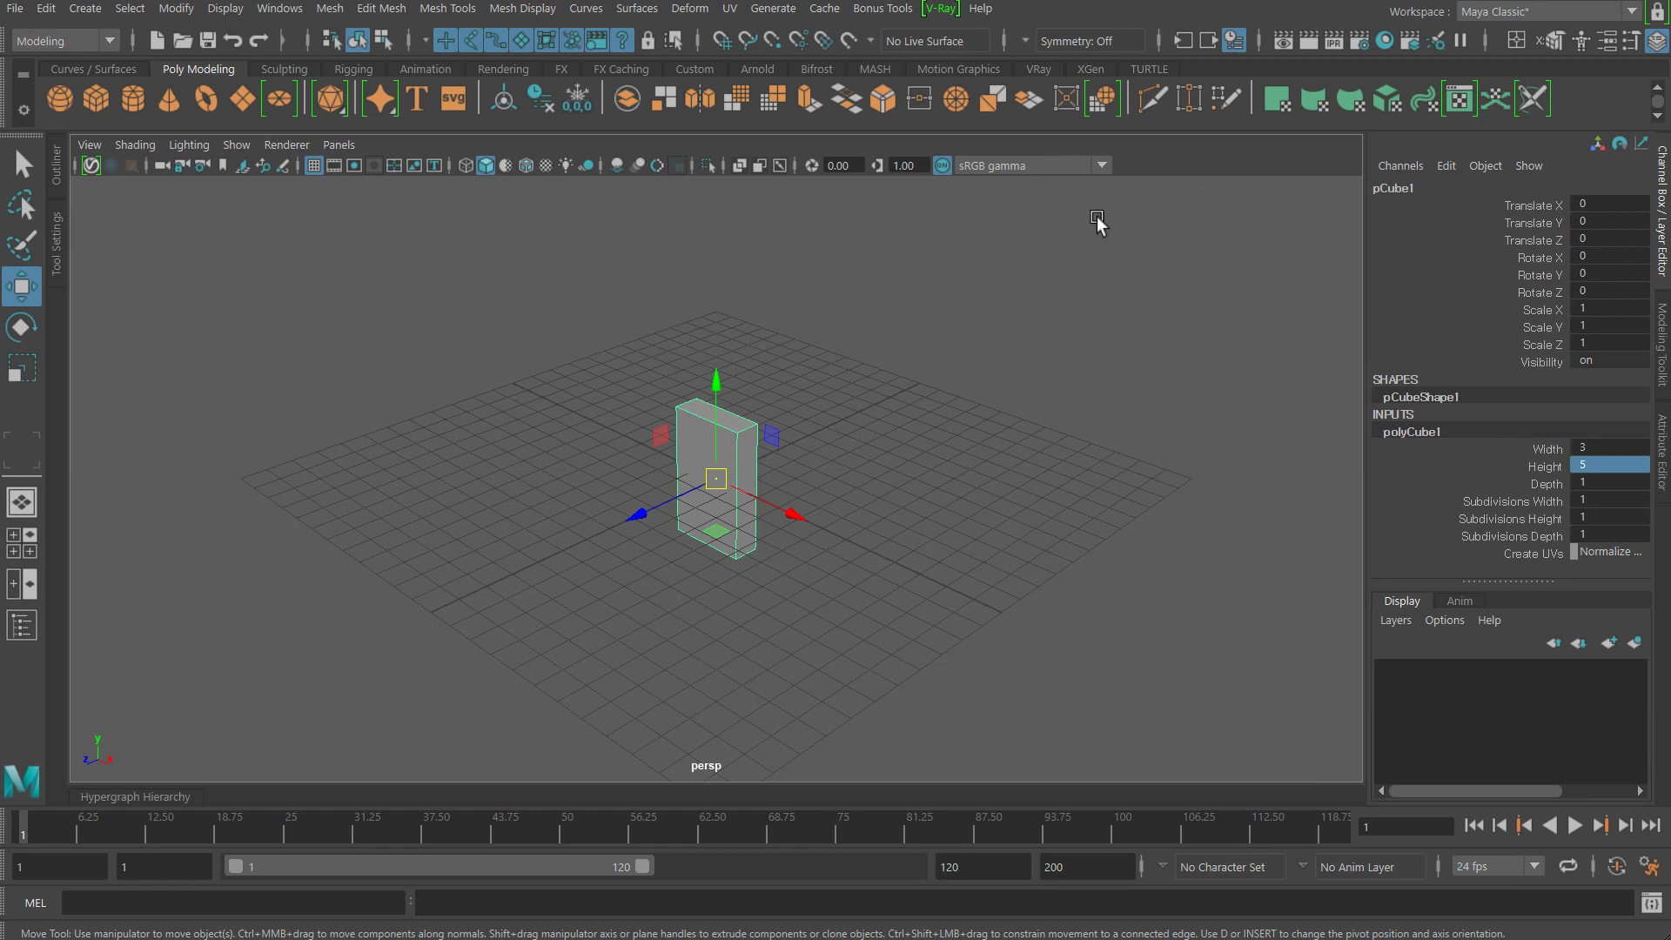
alt+drag(890, 445, 939, 435)
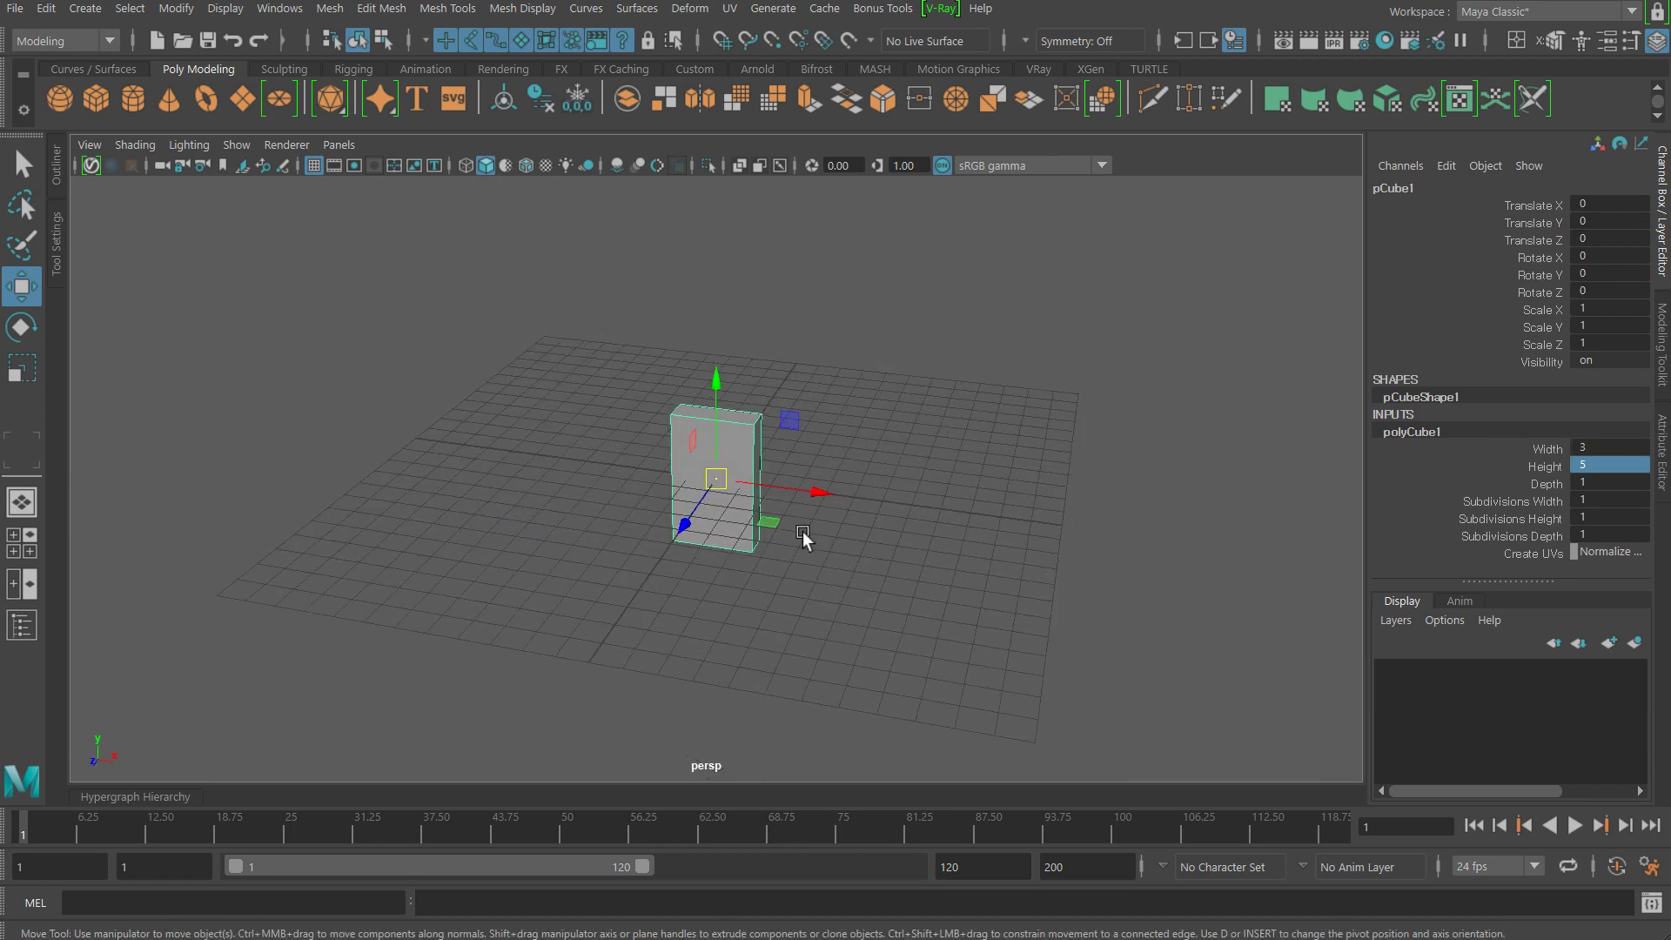
Step: Move the box up off the origin and tilt it about X and Y
mouse_move(740, 492)
mouse_down()
mouse_move(762, 536)
mouse_move(874, 562)
mouse_move(859, 348)
mouse_move(916, 402)
mouse_move(953, 355)
mouse_move(771, 466)
mouse_move(828, 429)
mouse_move(1018, 514)
mouse_move(876, 559)
mouse_move(945, 640)
mouse_move(996, 624)
mouse_move(988, 608)
mouse_move(1115, 644)
mouse_up()
key(e)
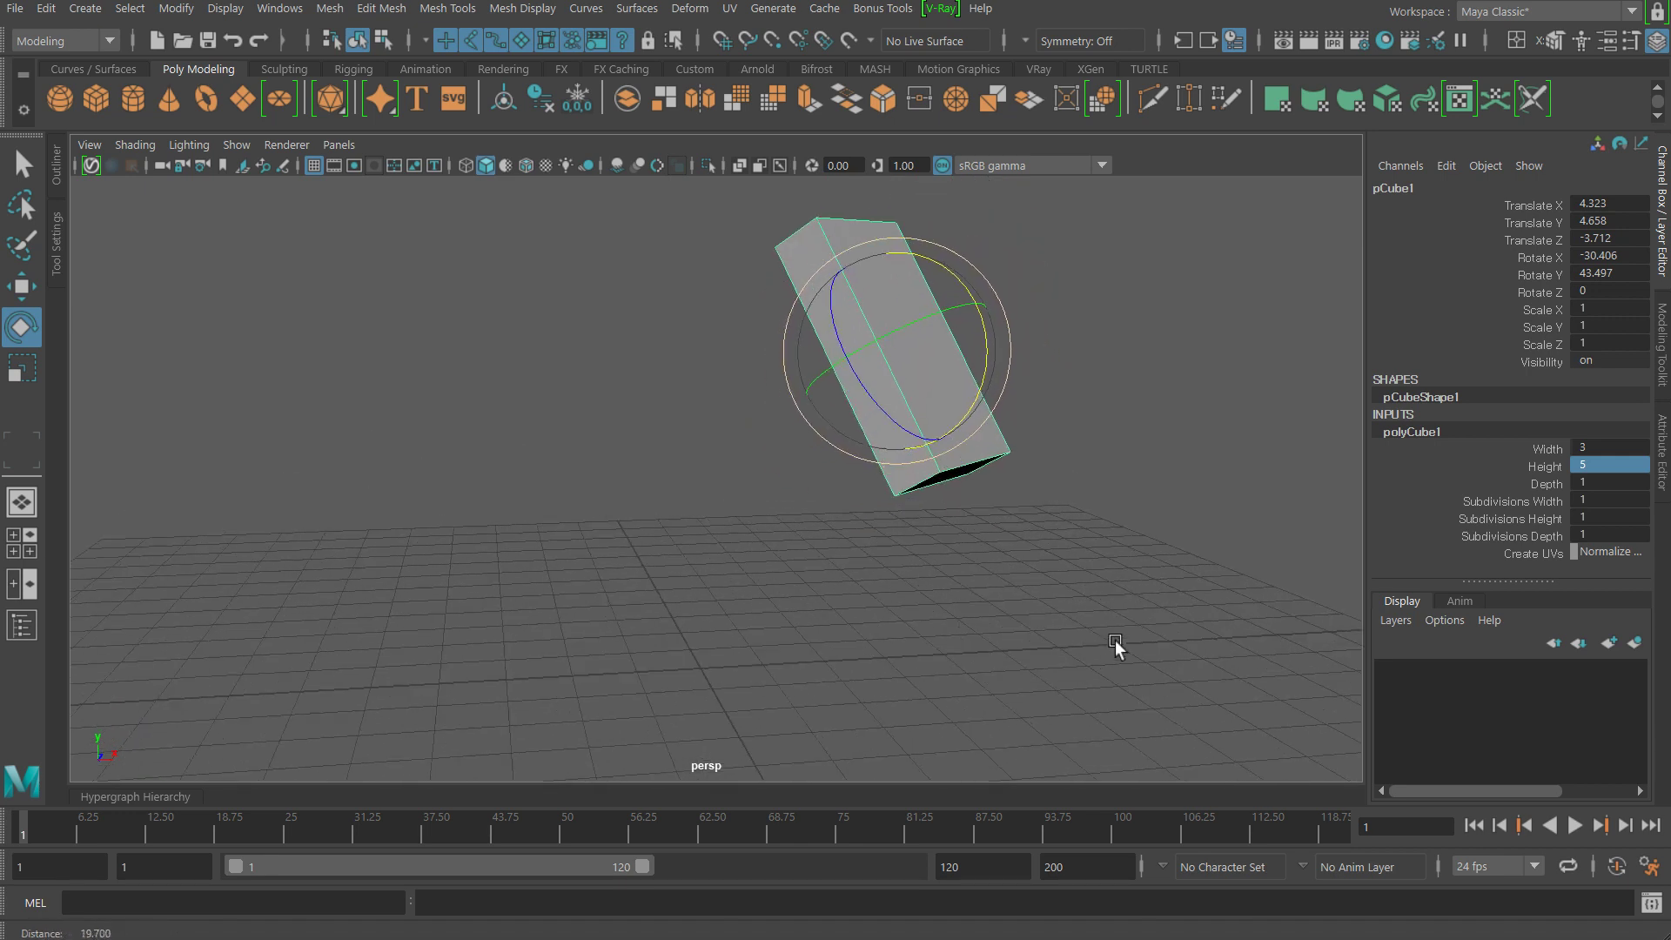
key(w)
mouse_move(981, 560)
alt+mouse_down()
mouse_move(873, 496)
mouse_move(903, 485)
mouse_move(883, 494)
mouse_move(834, 429)
mouse_move(804, 350)
mouse_move(878, 393)
mouse_move(829, 415)
alt+mouse_up()
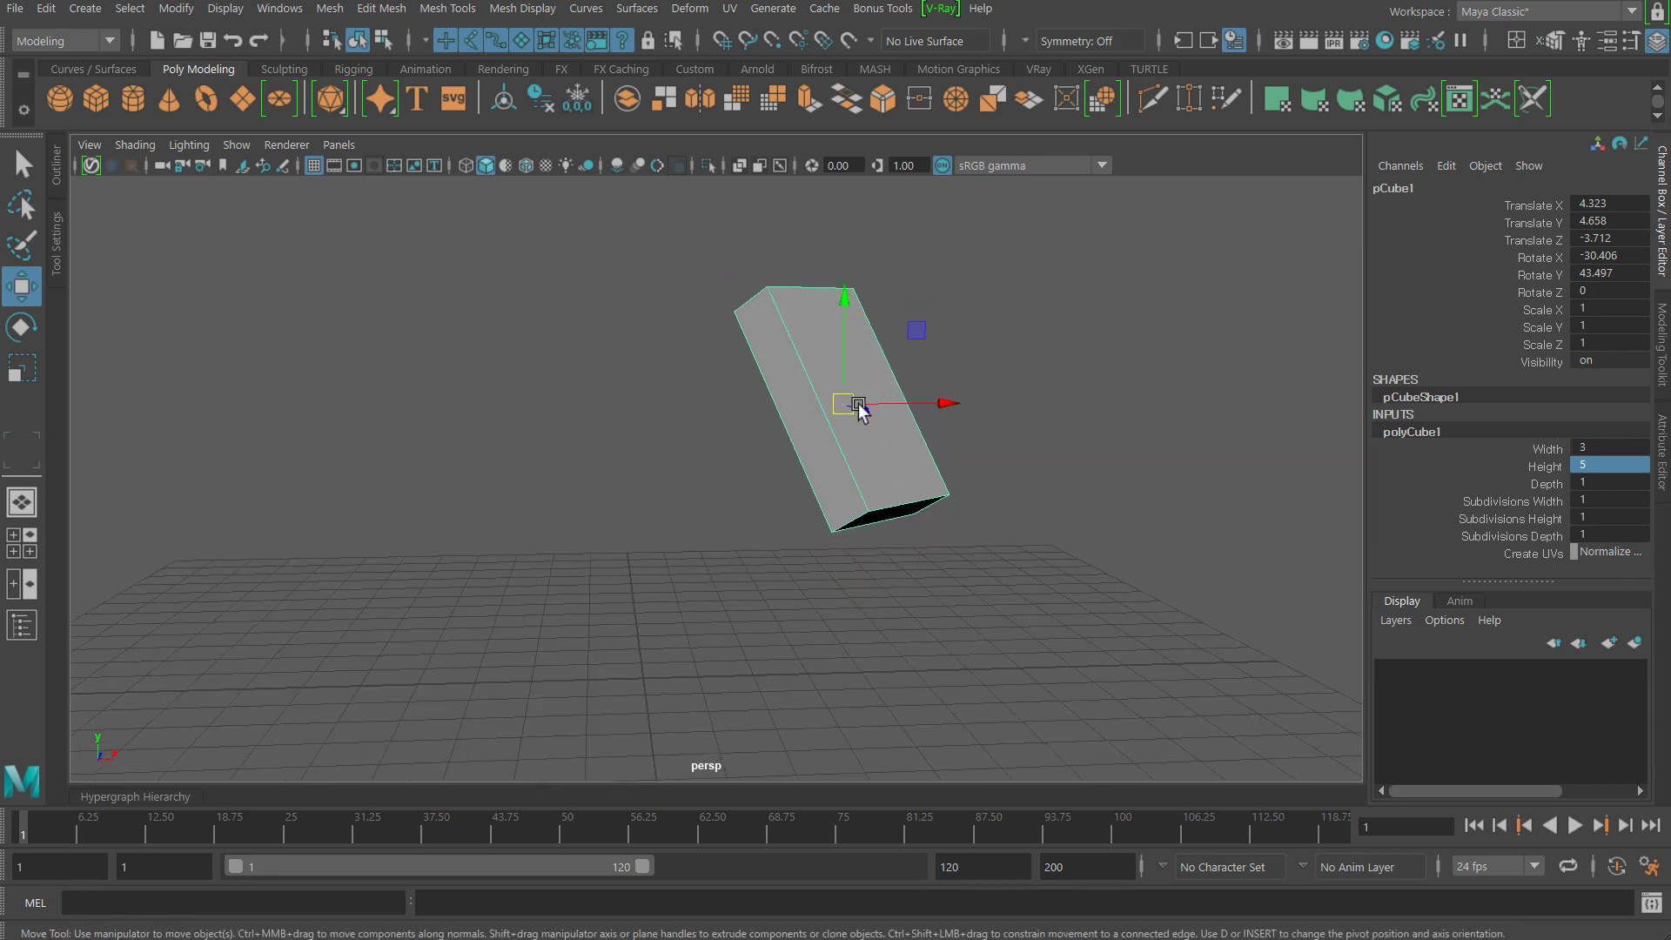
Step: Set the Move axis orientation to Object and slide the box along its own Y axis
double_click(13, 291)
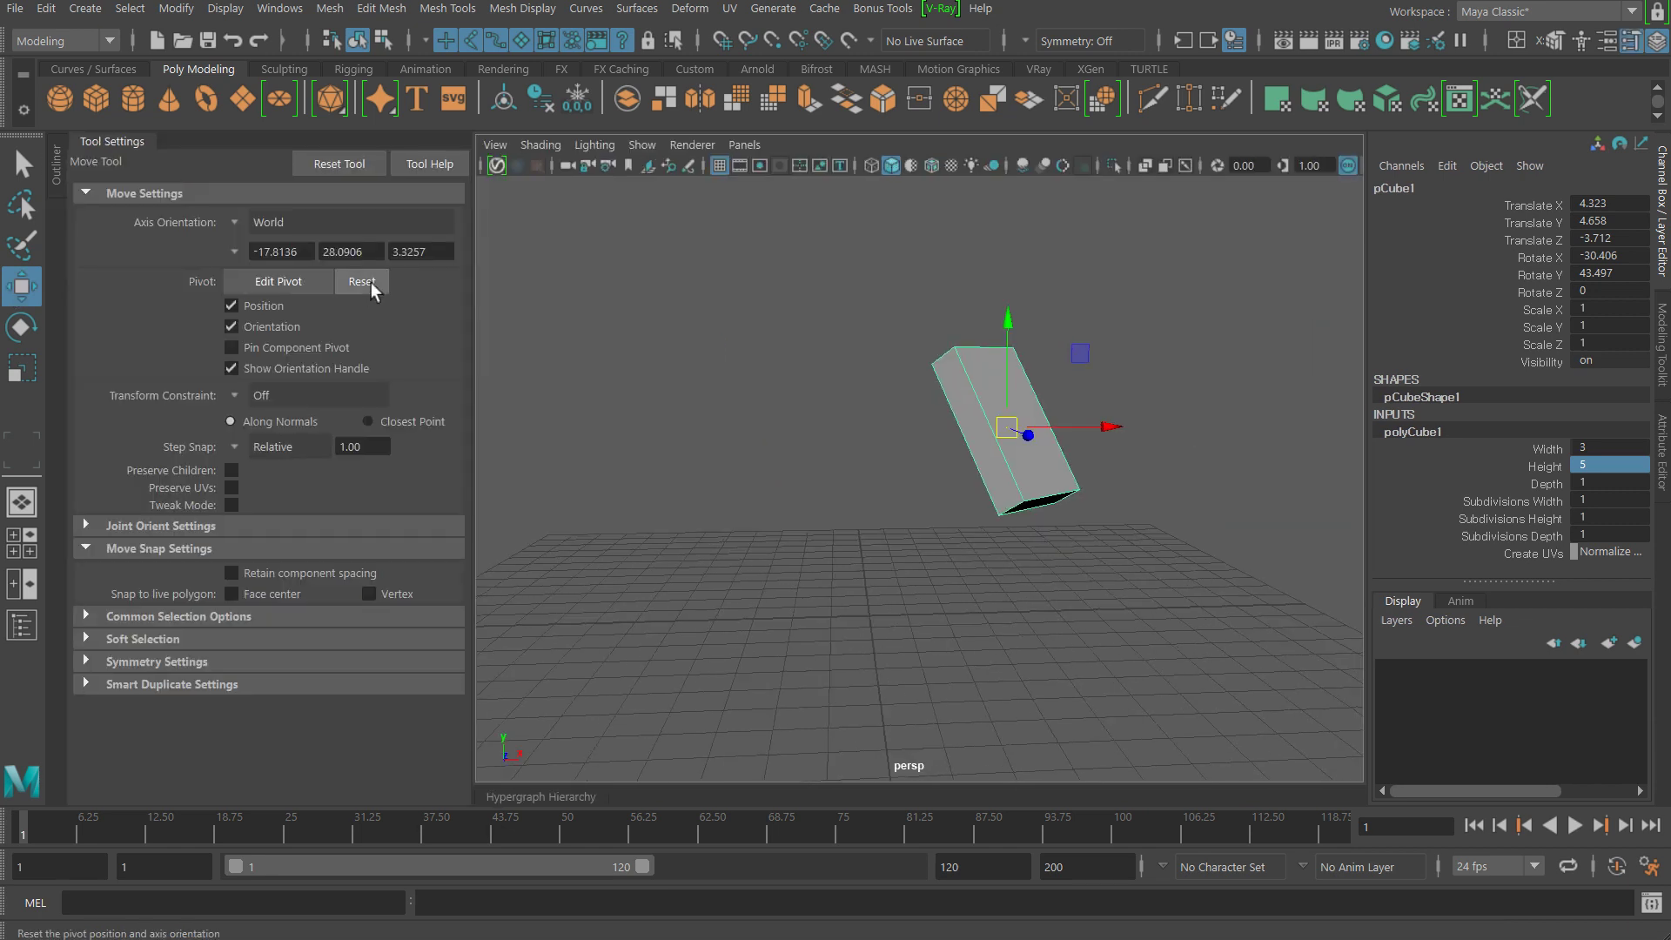
click(236, 217)
click(283, 233)
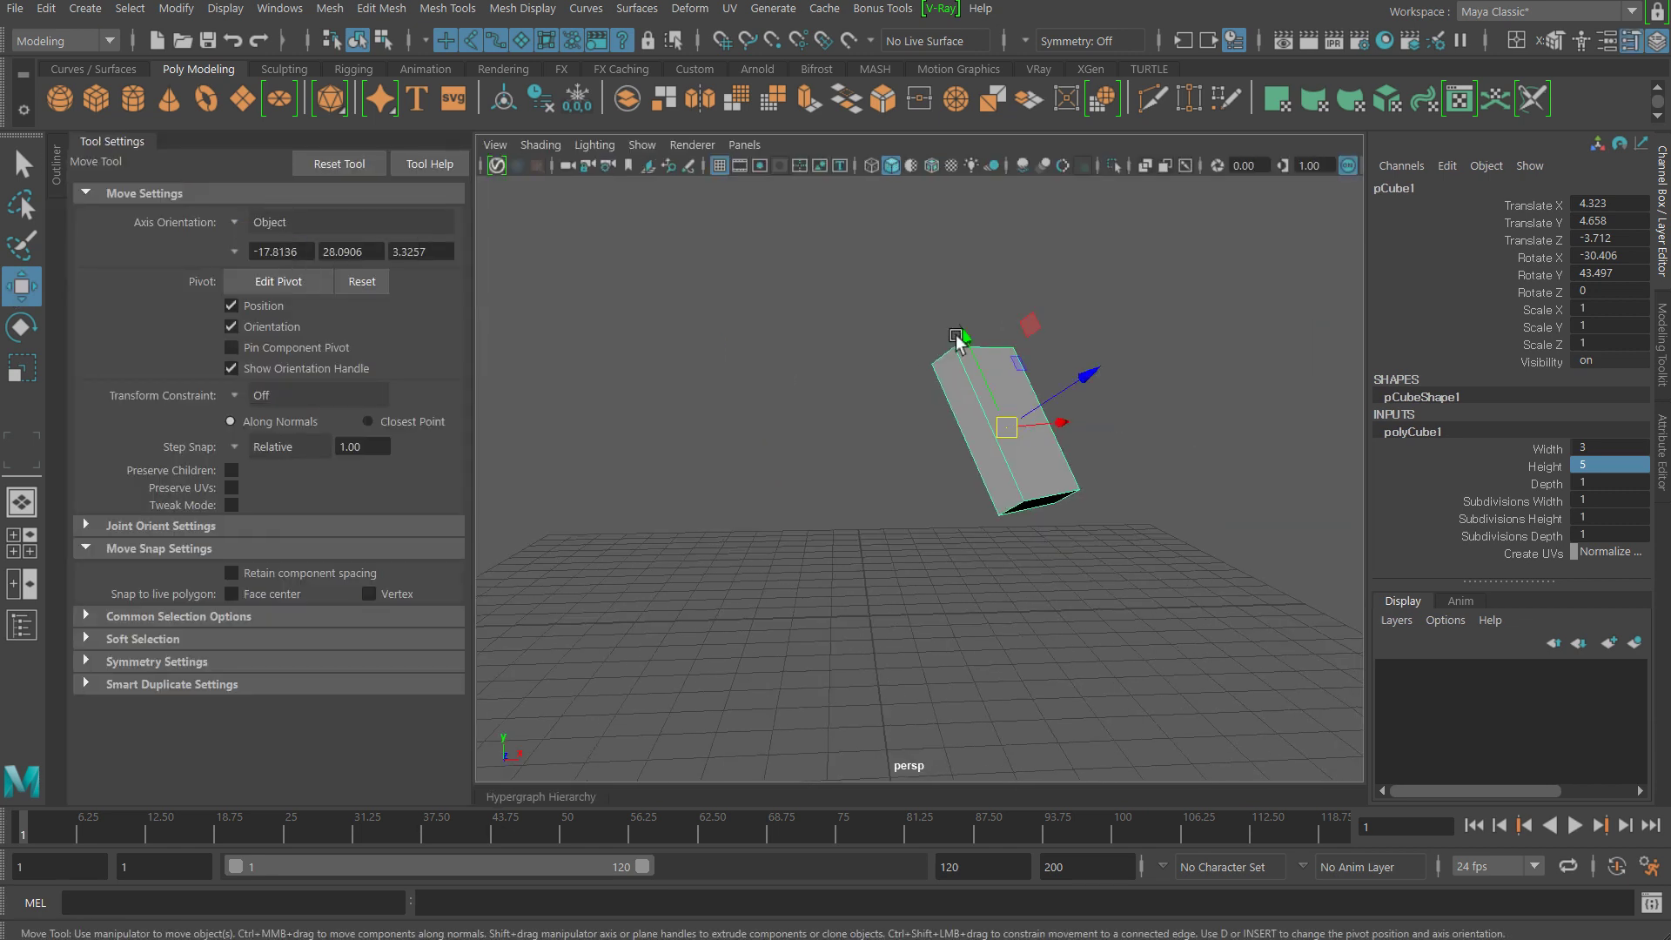
mouse_move(969, 345)
mouse_down()
mouse_move(1011, 394)
mouse_move(970, 306)
mouse_up()
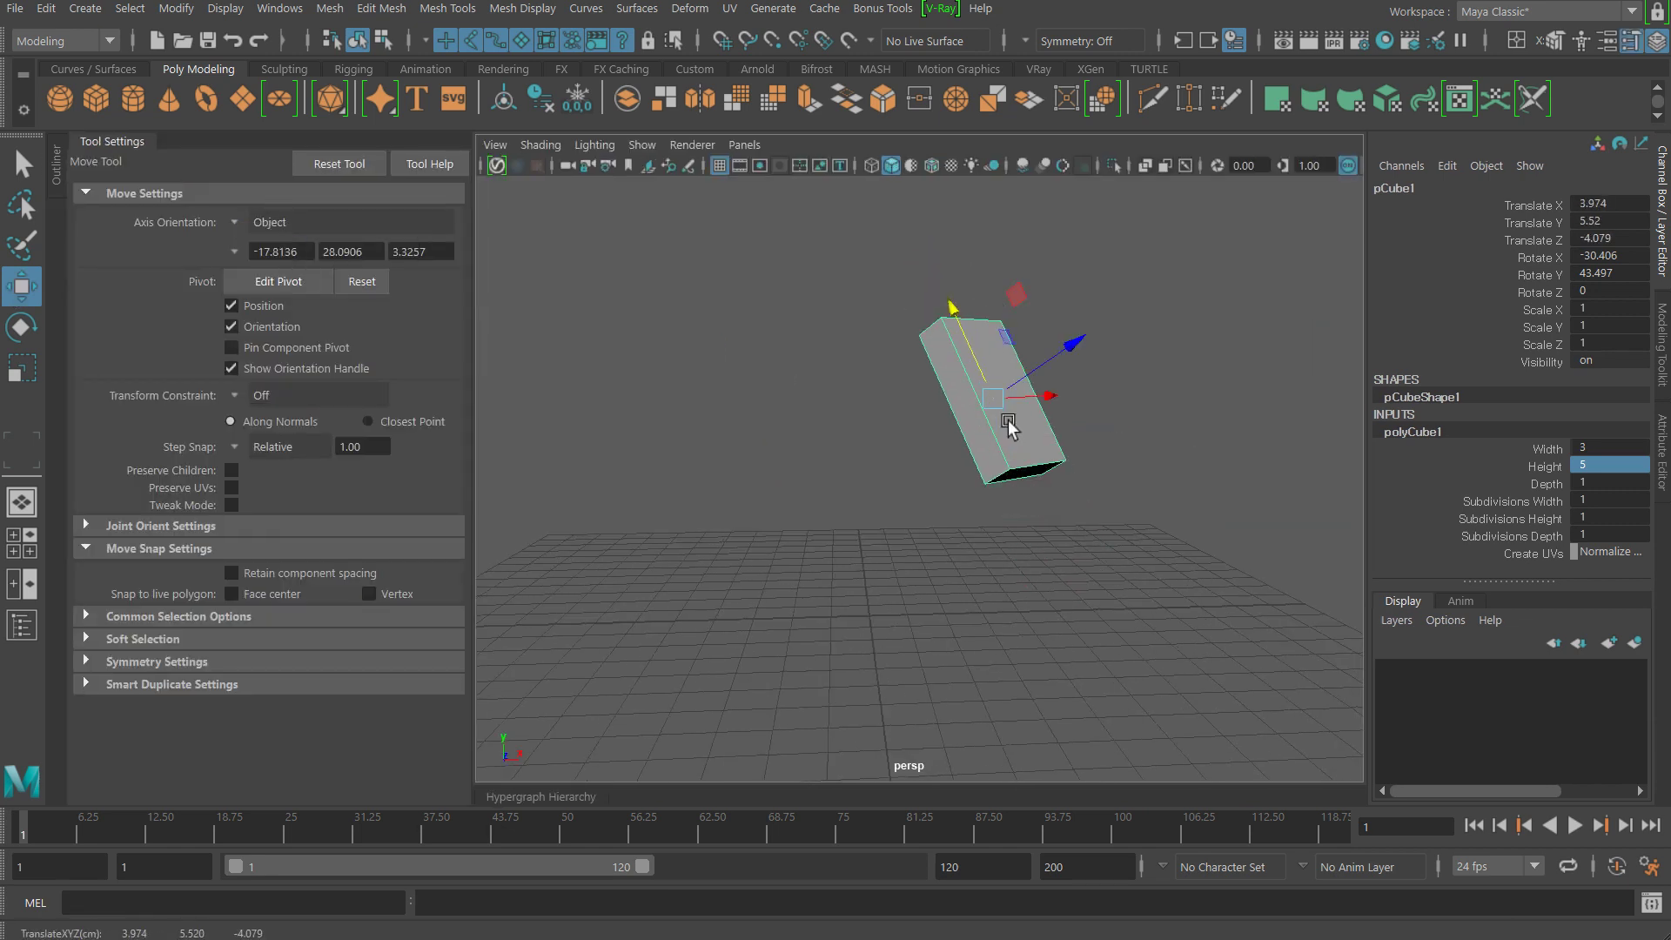
Step: Rotate the box to a new tilt, adding a slight Z rotation
click(25, 333)
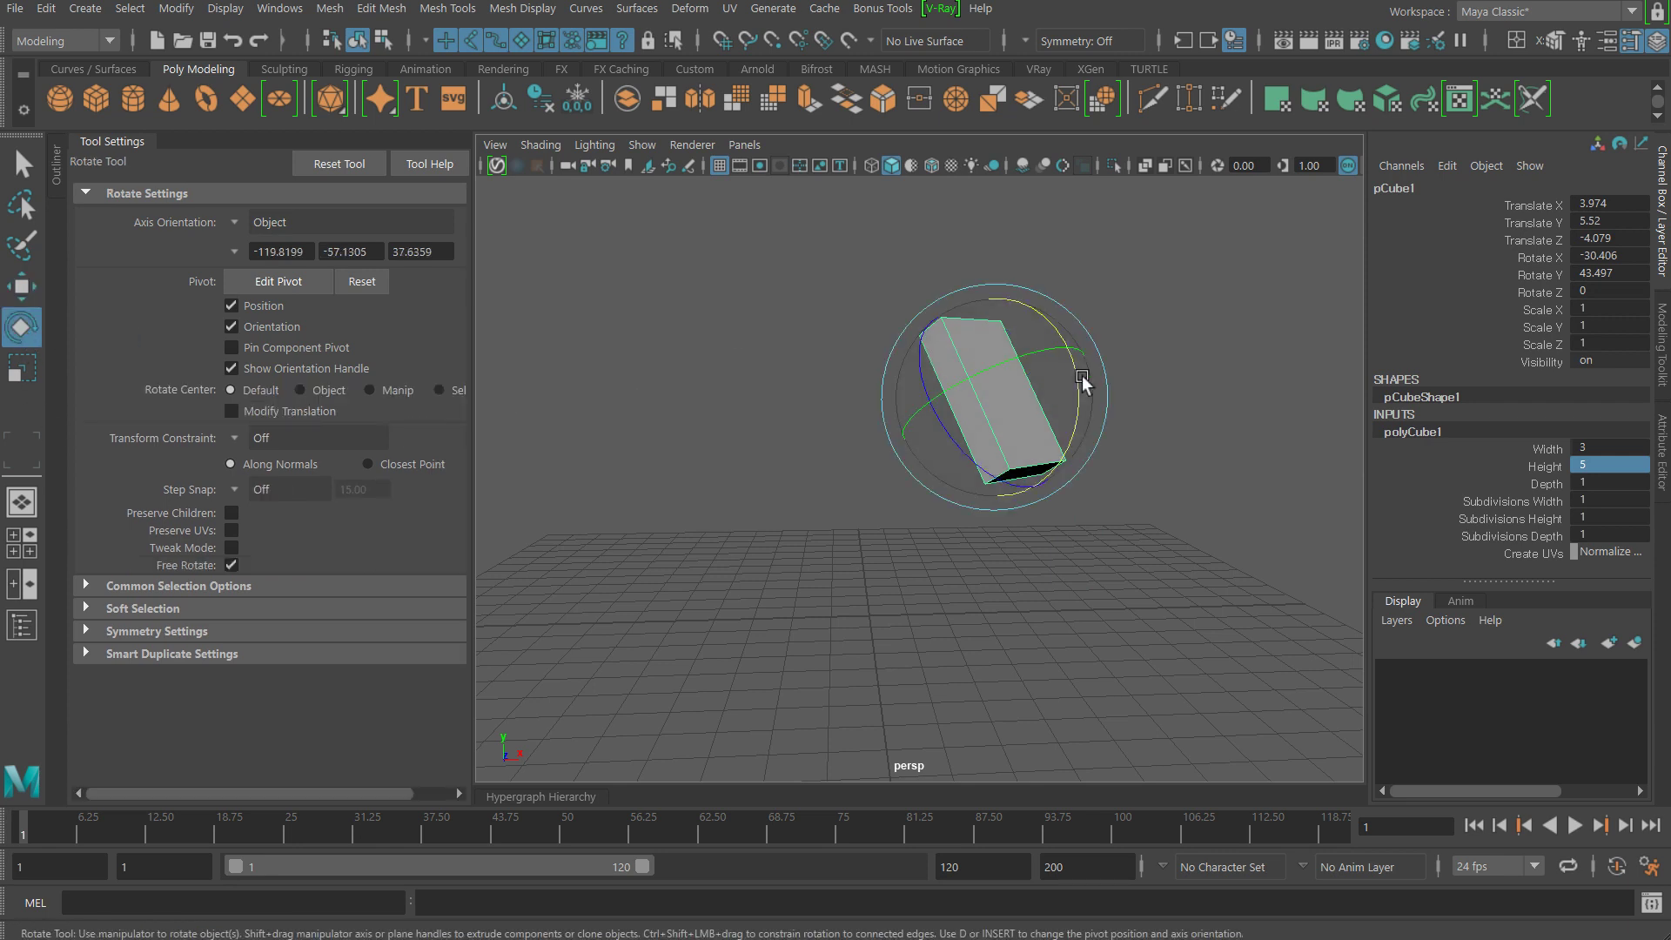
mouse_move(895, 467)
alt+mouse_down()
mouse_move(1033, 426)
mouse_move(951, 455)
mouse_move(977, 366)
alt+mouse_up()
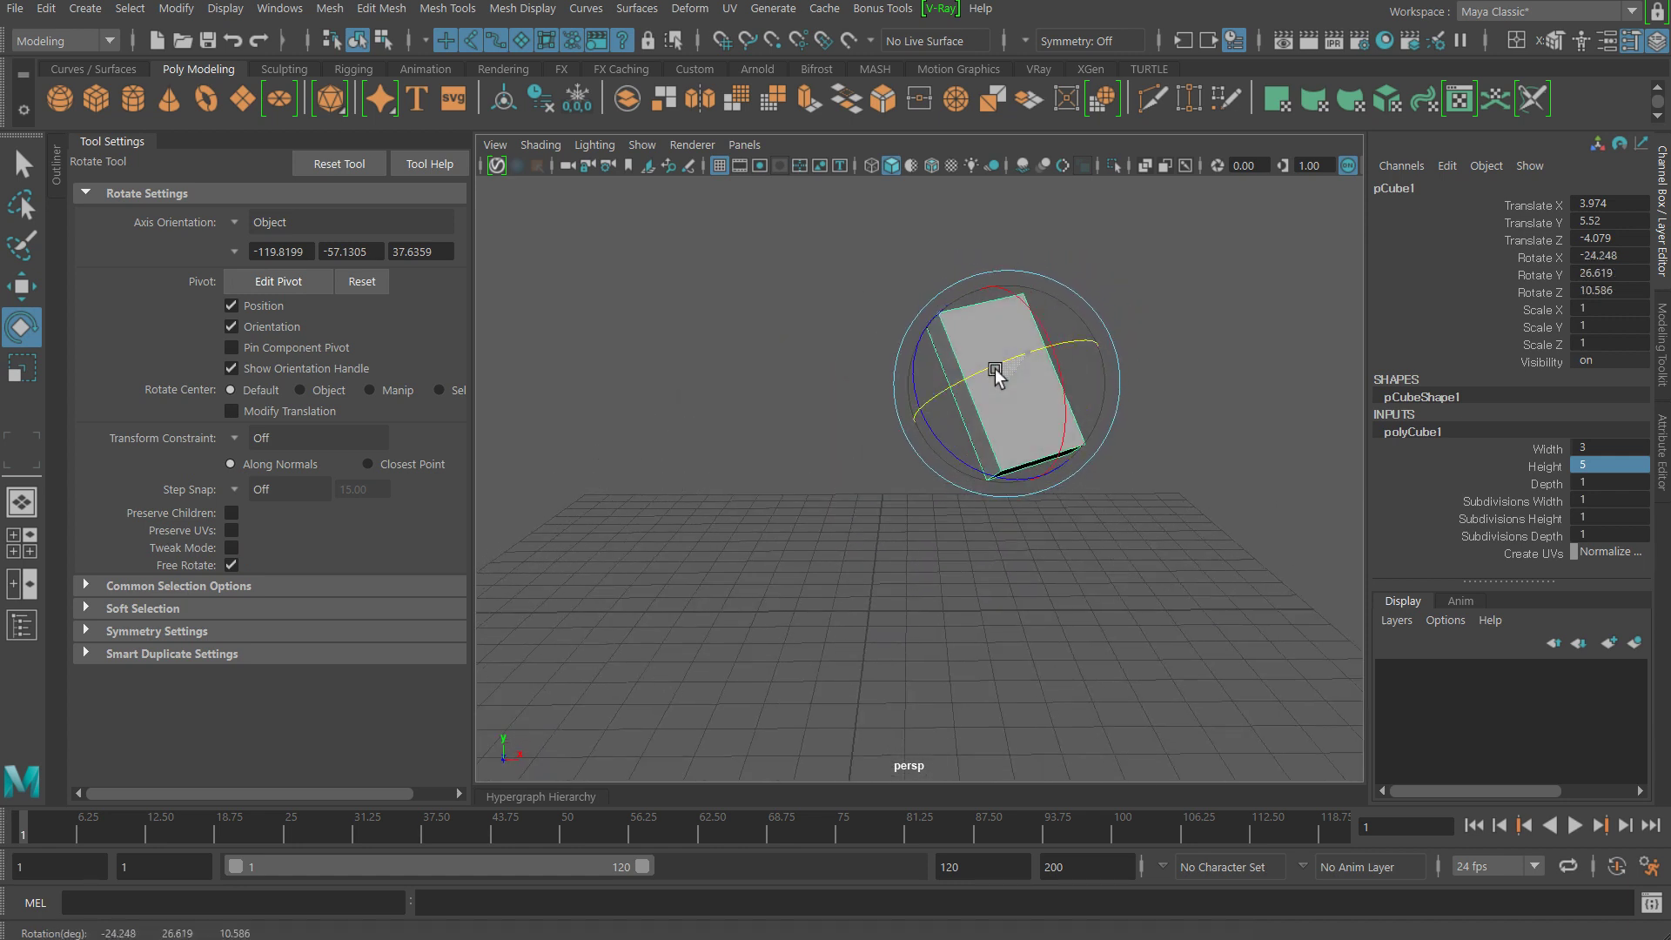
click(237, 221)
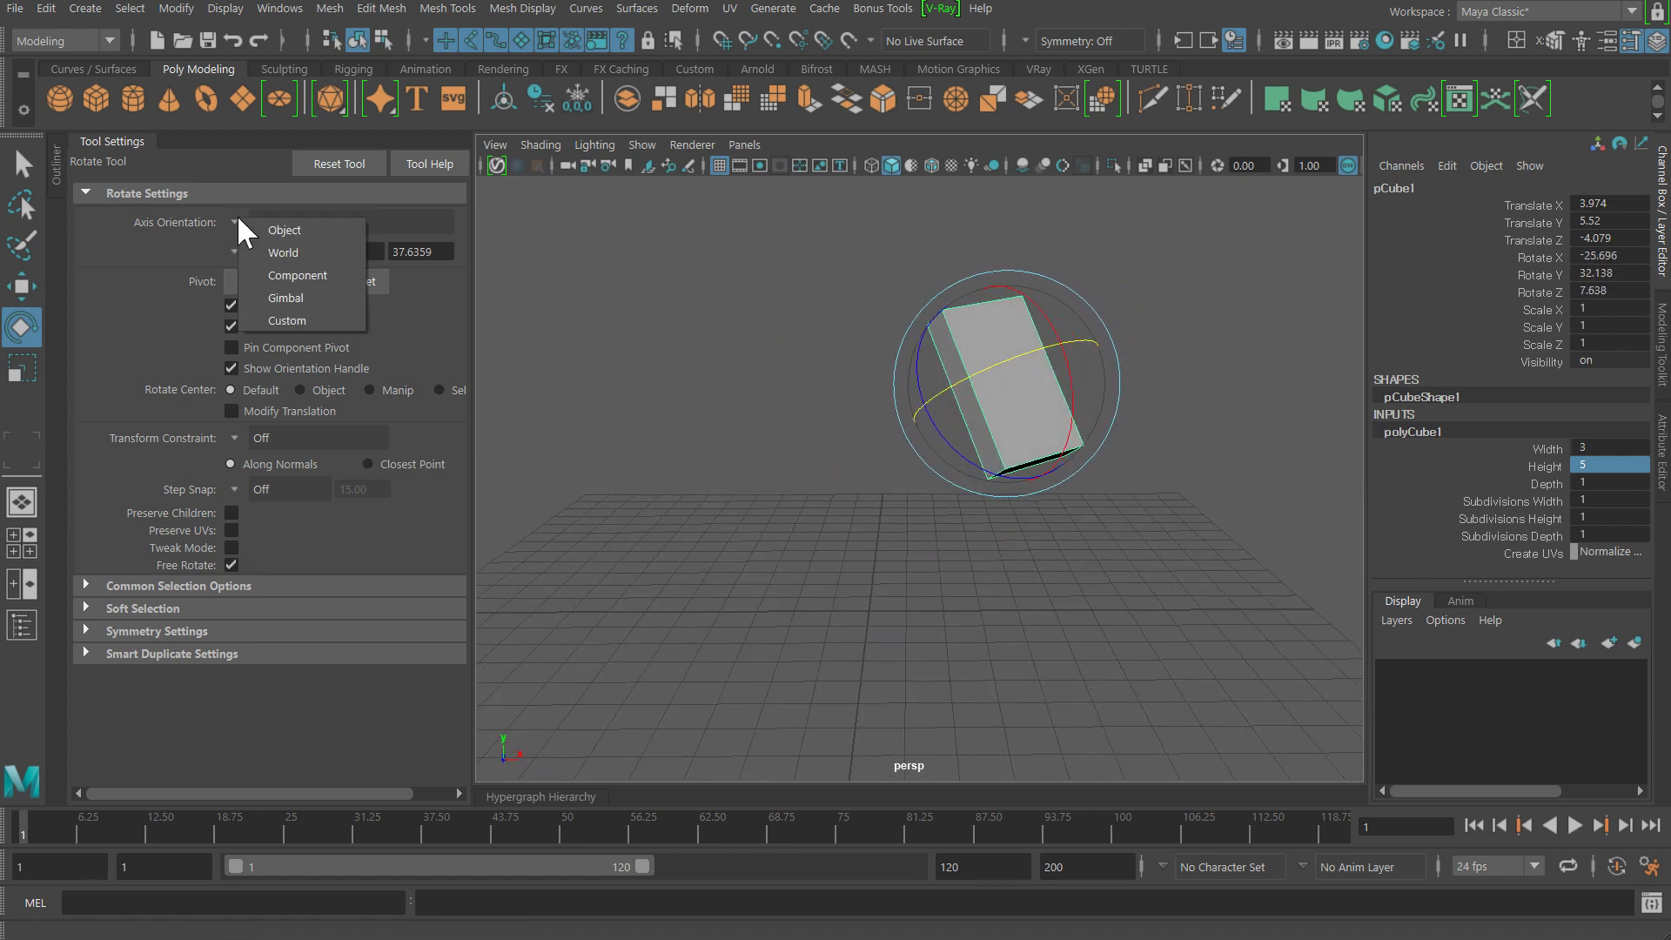
Step: Switch the rotate axis orientation to World, inspect the rings, then set it back to Object
click(295, 244)
mouse_move(986, 416)
alt+mouse_down()
mouse_move(1034, 400)
mouse_move(956, 481)
alt+mouse_up()
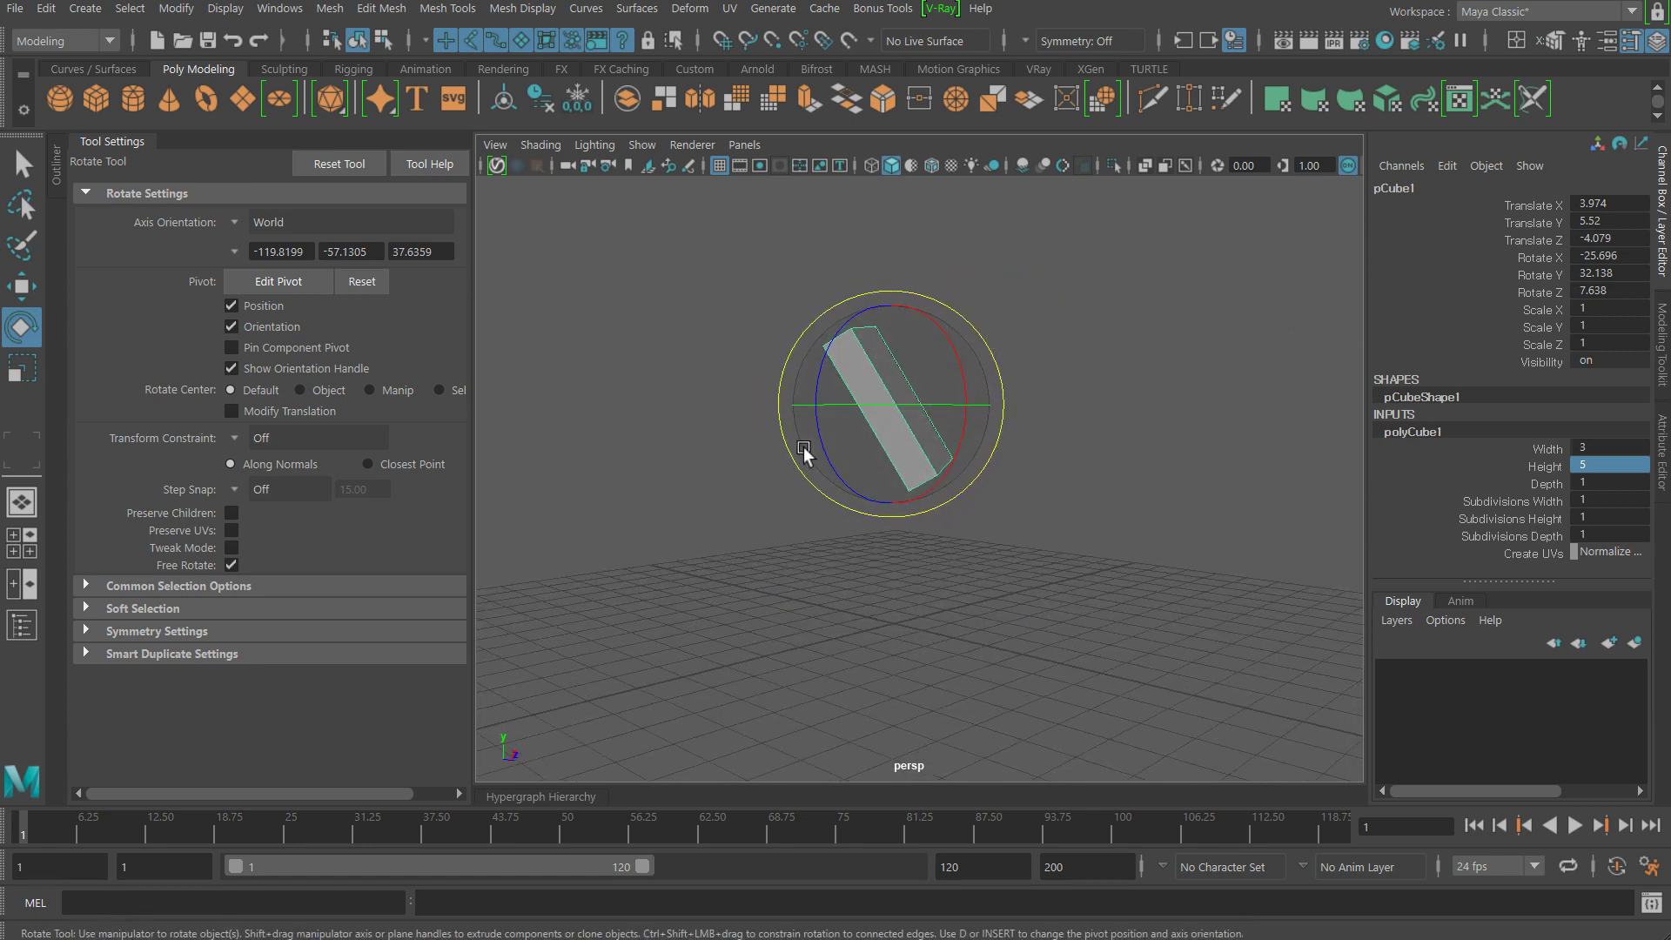
alt+drag(806, 455, 618, 415)
click(236, 223)
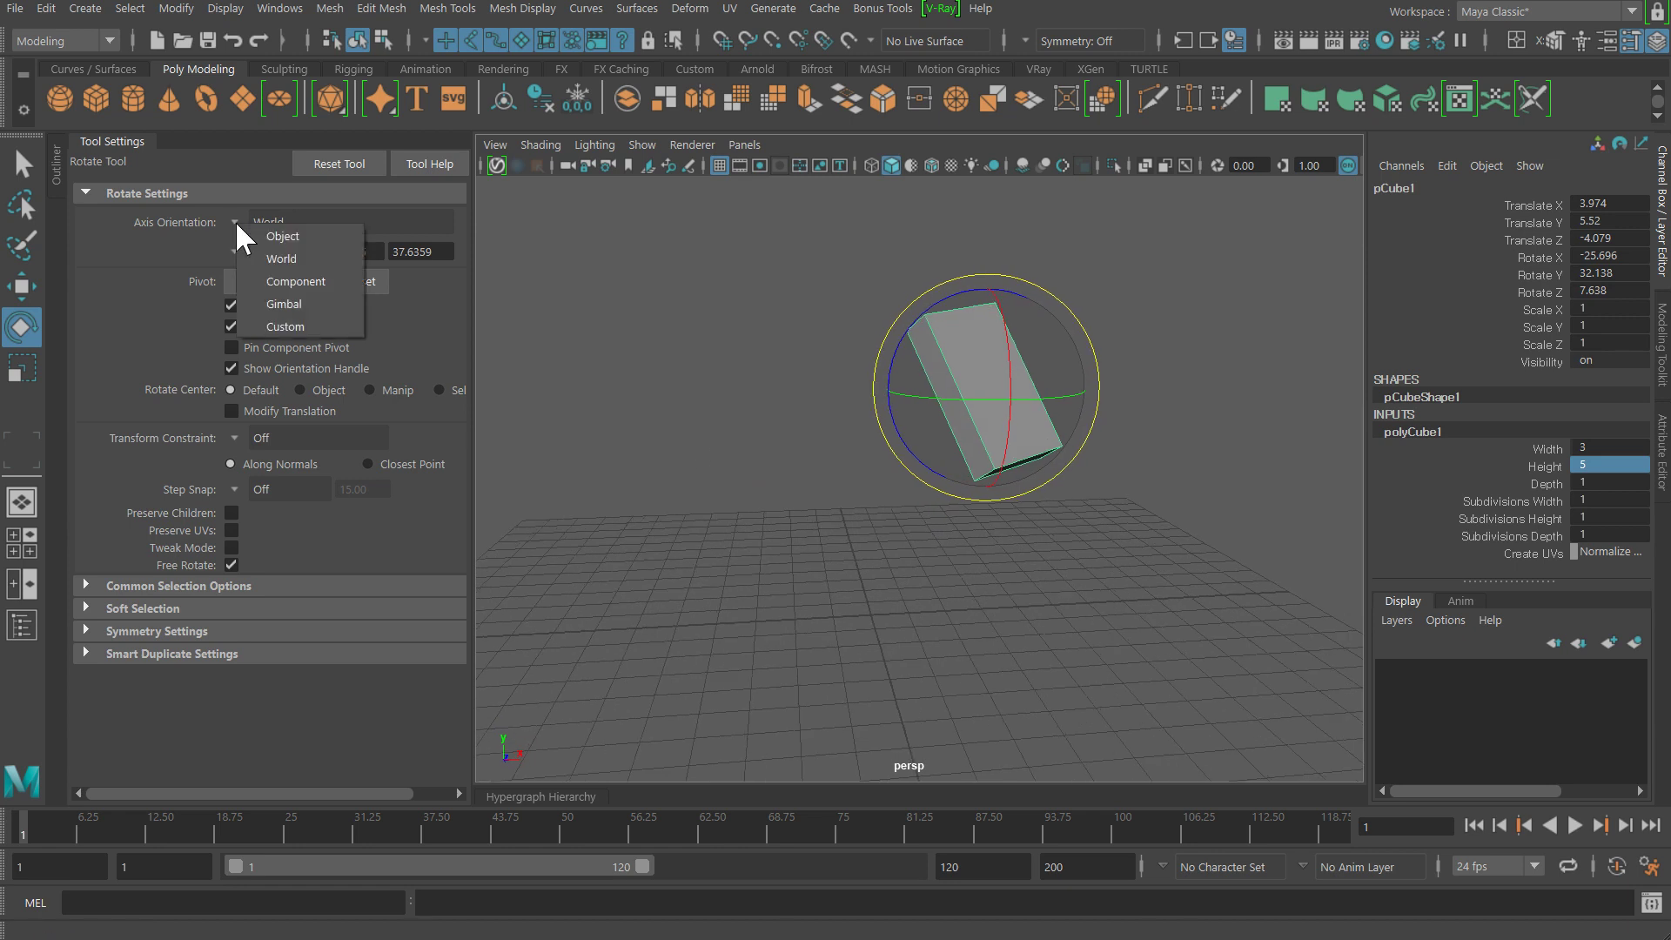
click(293, 230)
Step: Orbit and dolly closer to the tilted box, then close the Tool Settings panel
click(31, 288)
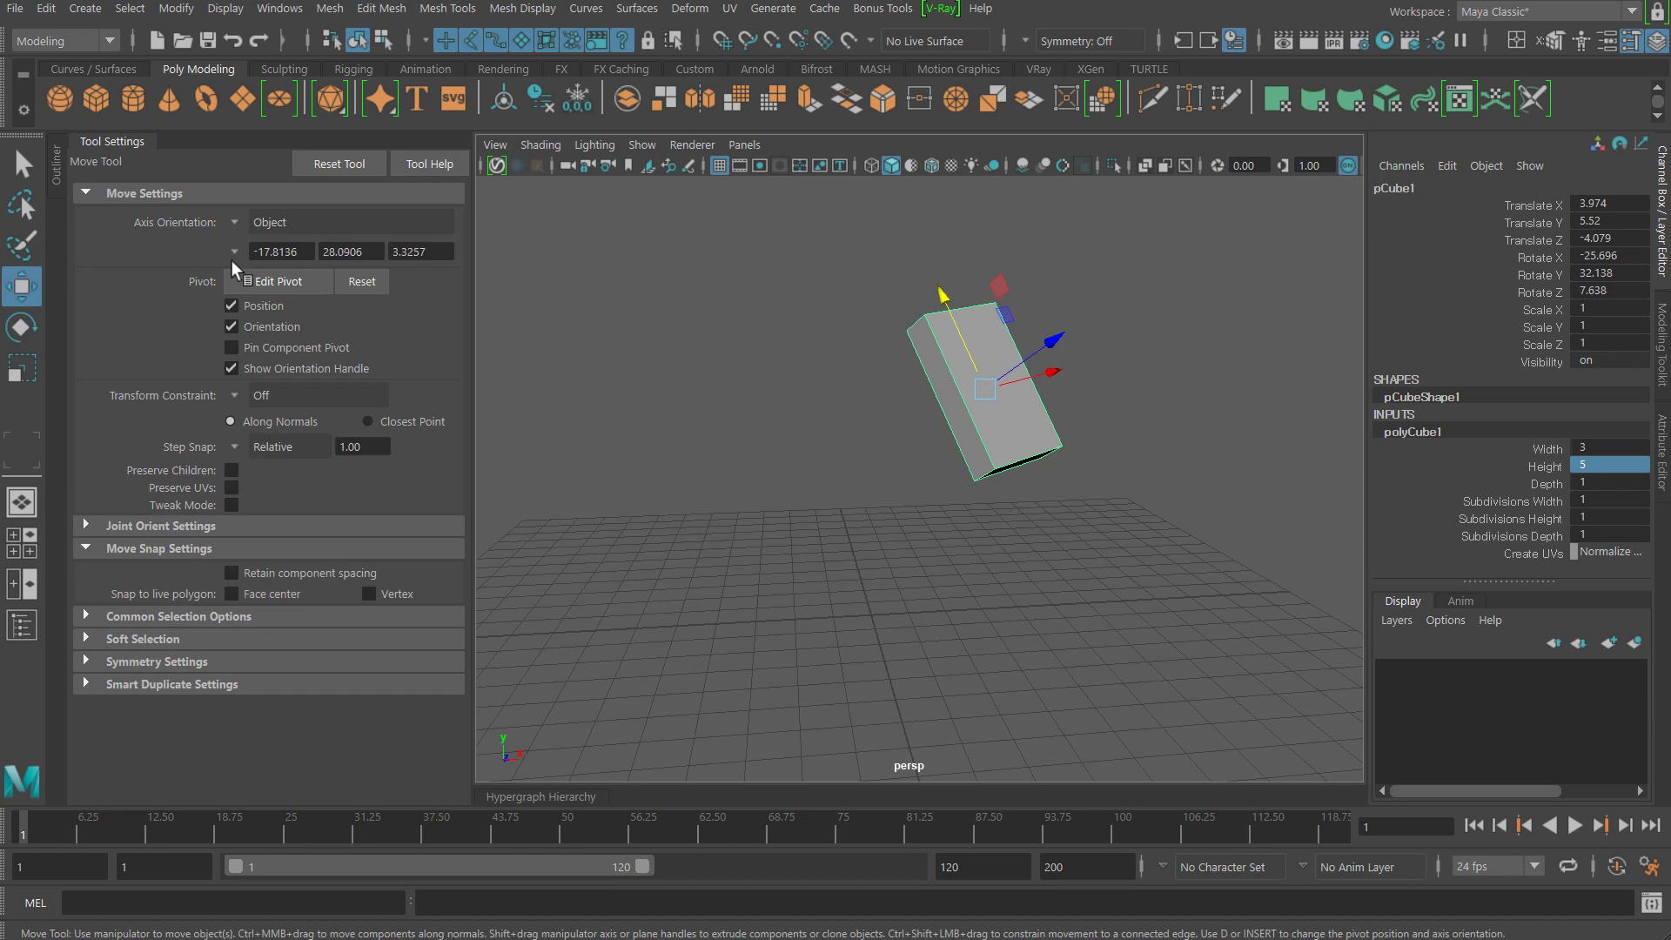
alt+drag(999, 361, 988, 444)
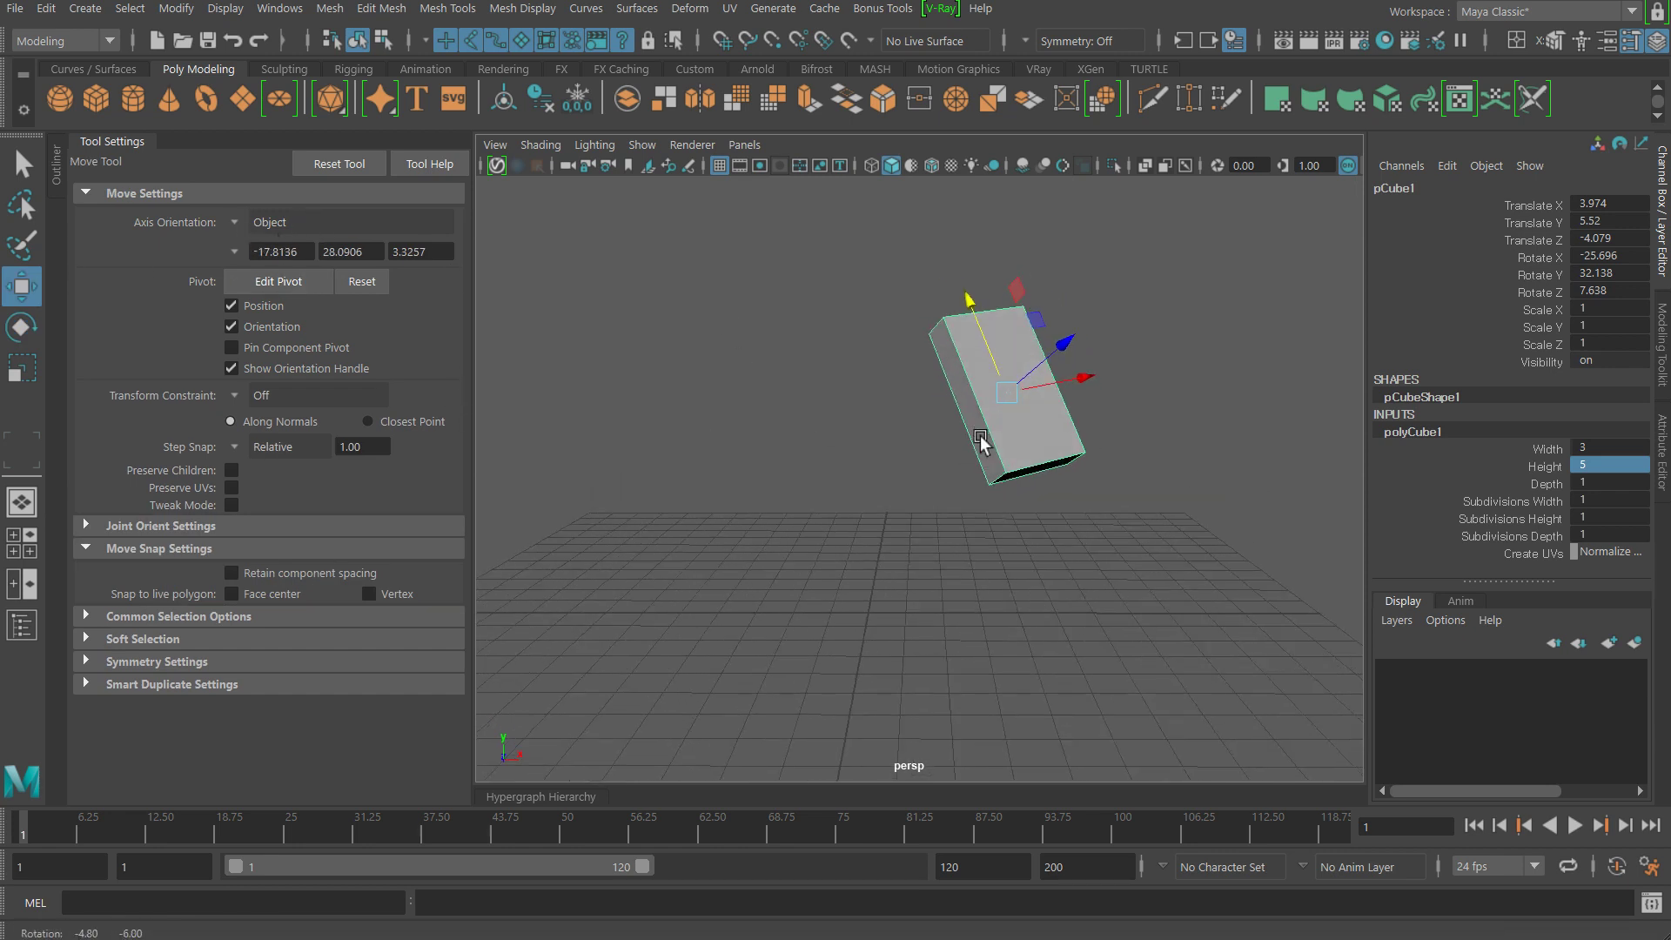
alt+drag(1094, 457, 981, 462)
mouse_move(980, 462)
alt+right_down()
mouse_move(1215, 442)
mouse_move(1077, 470)
alt+right_up()
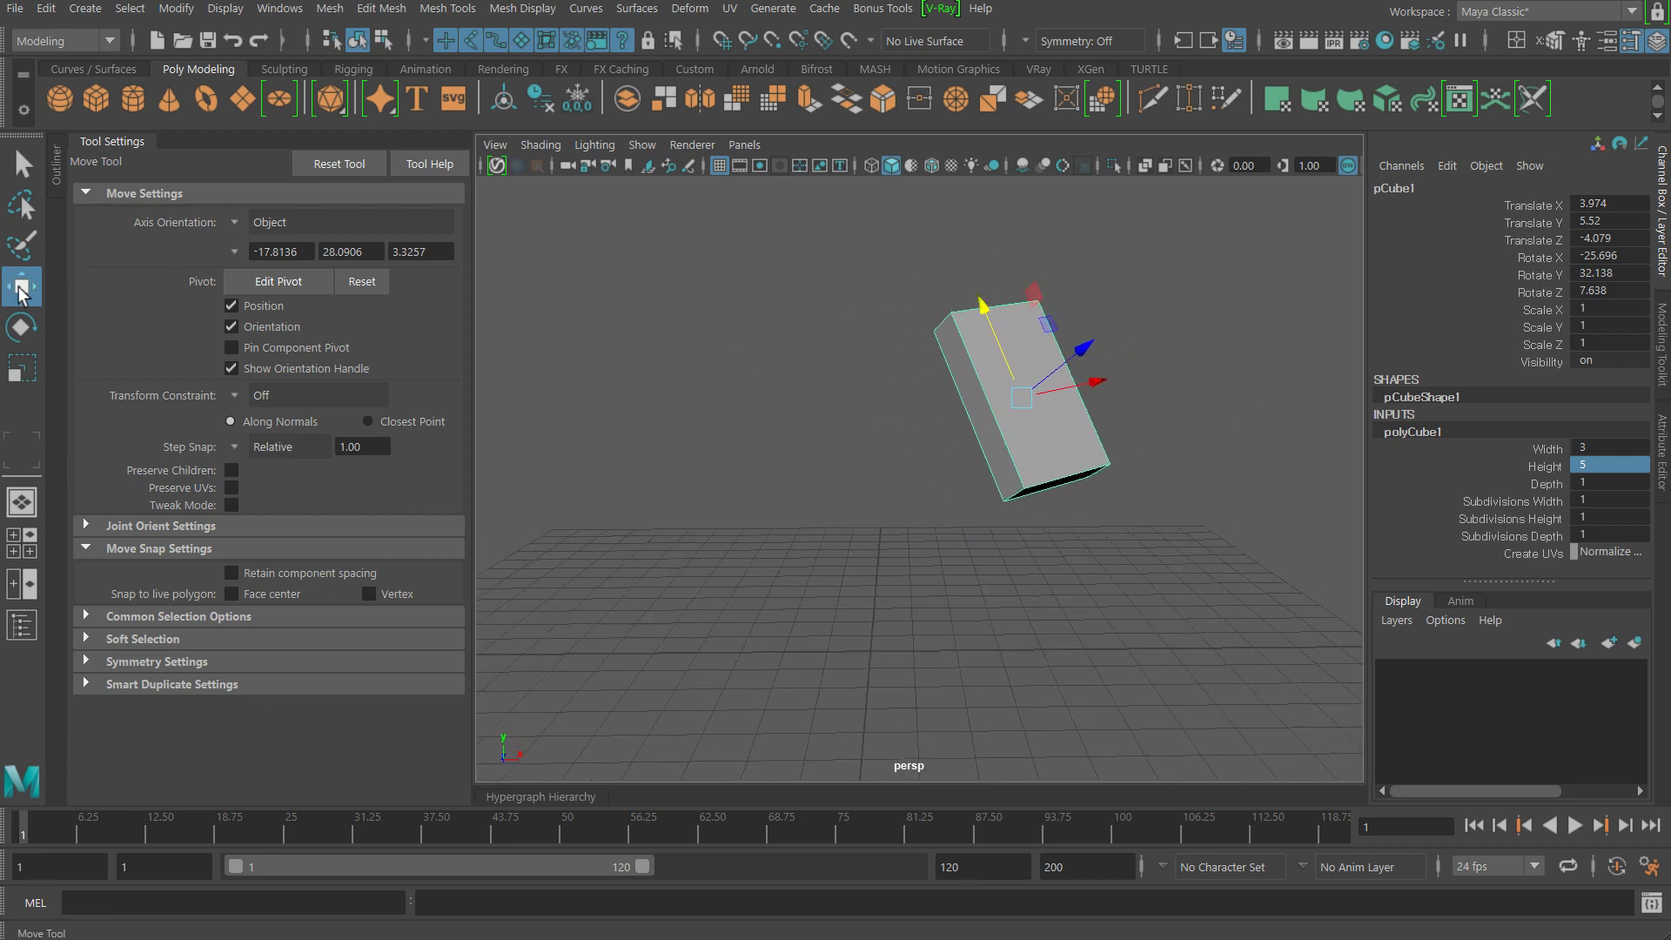
click(104, 146)
alt+right_drag(996, 399, 541, 410)
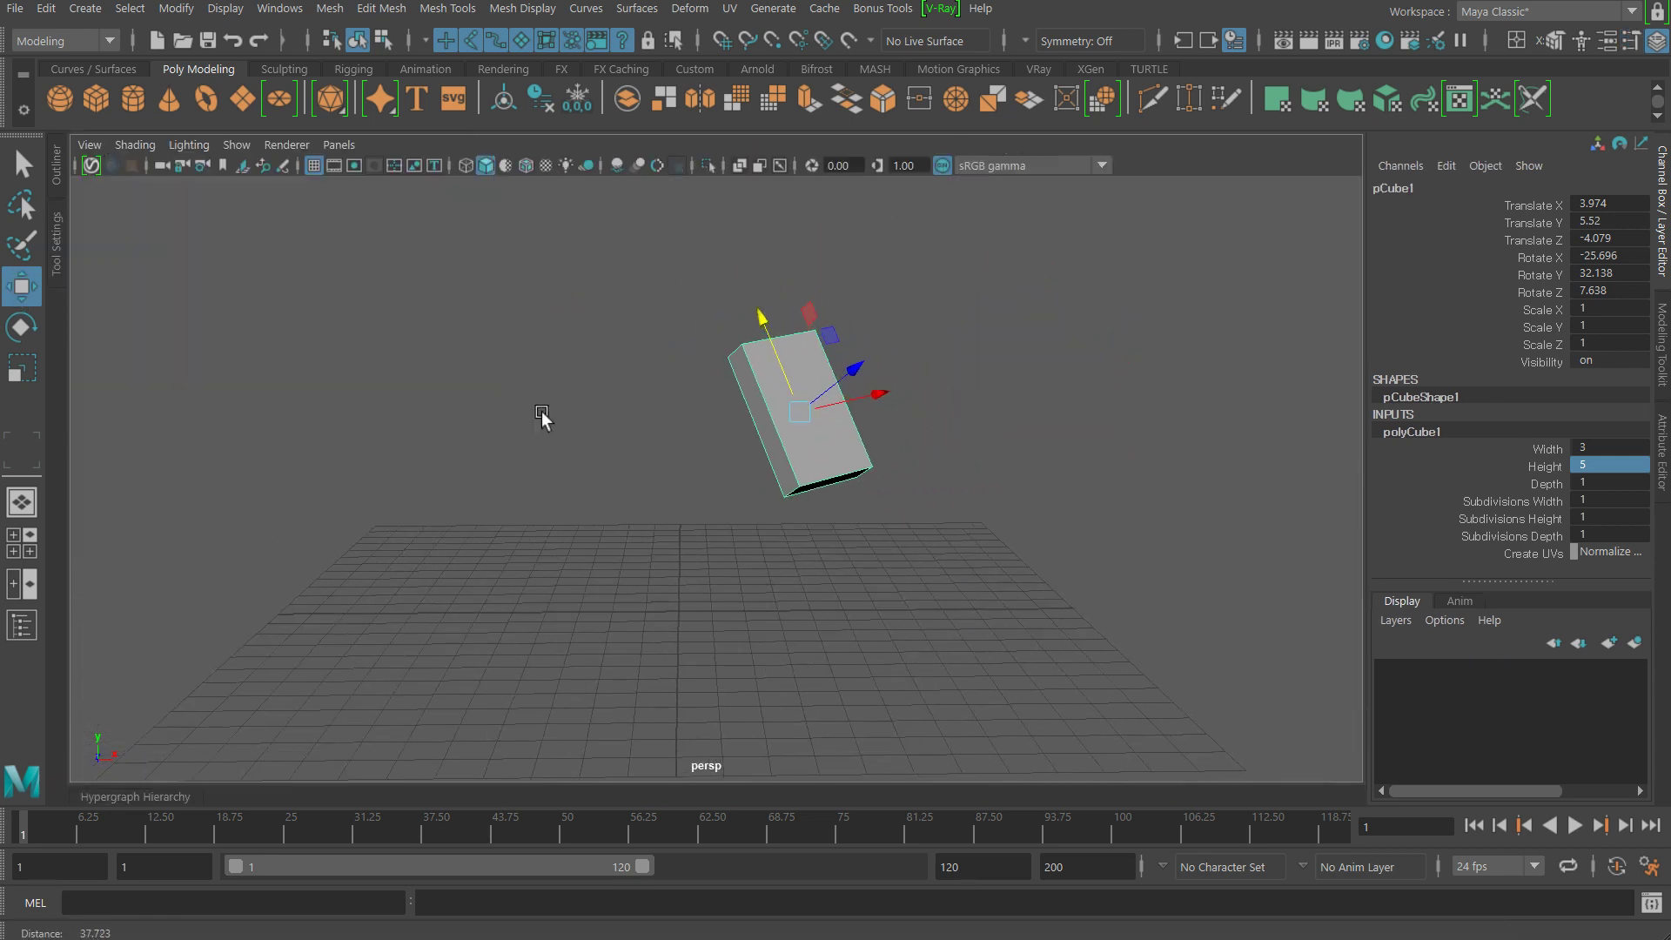
alt+drag(542, 410, 872, 458)
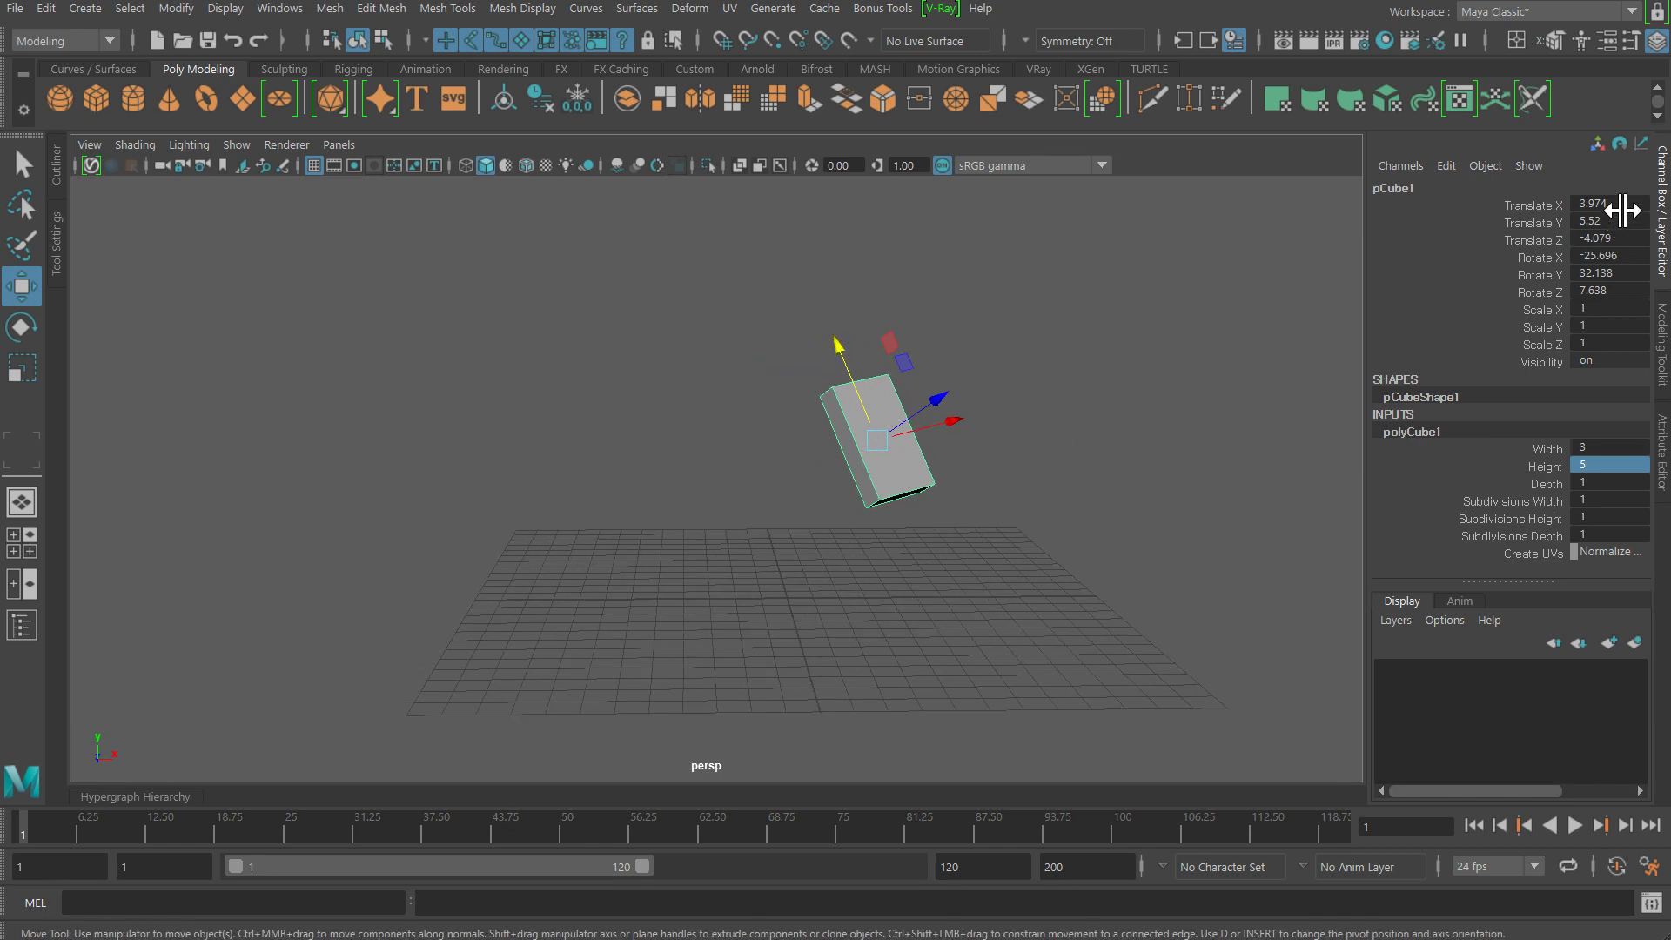
mouse_move(1620, 202)
mouse_down()
mouse_move(1636, 293)
mouse_move(1662, 296)
mouse_up()
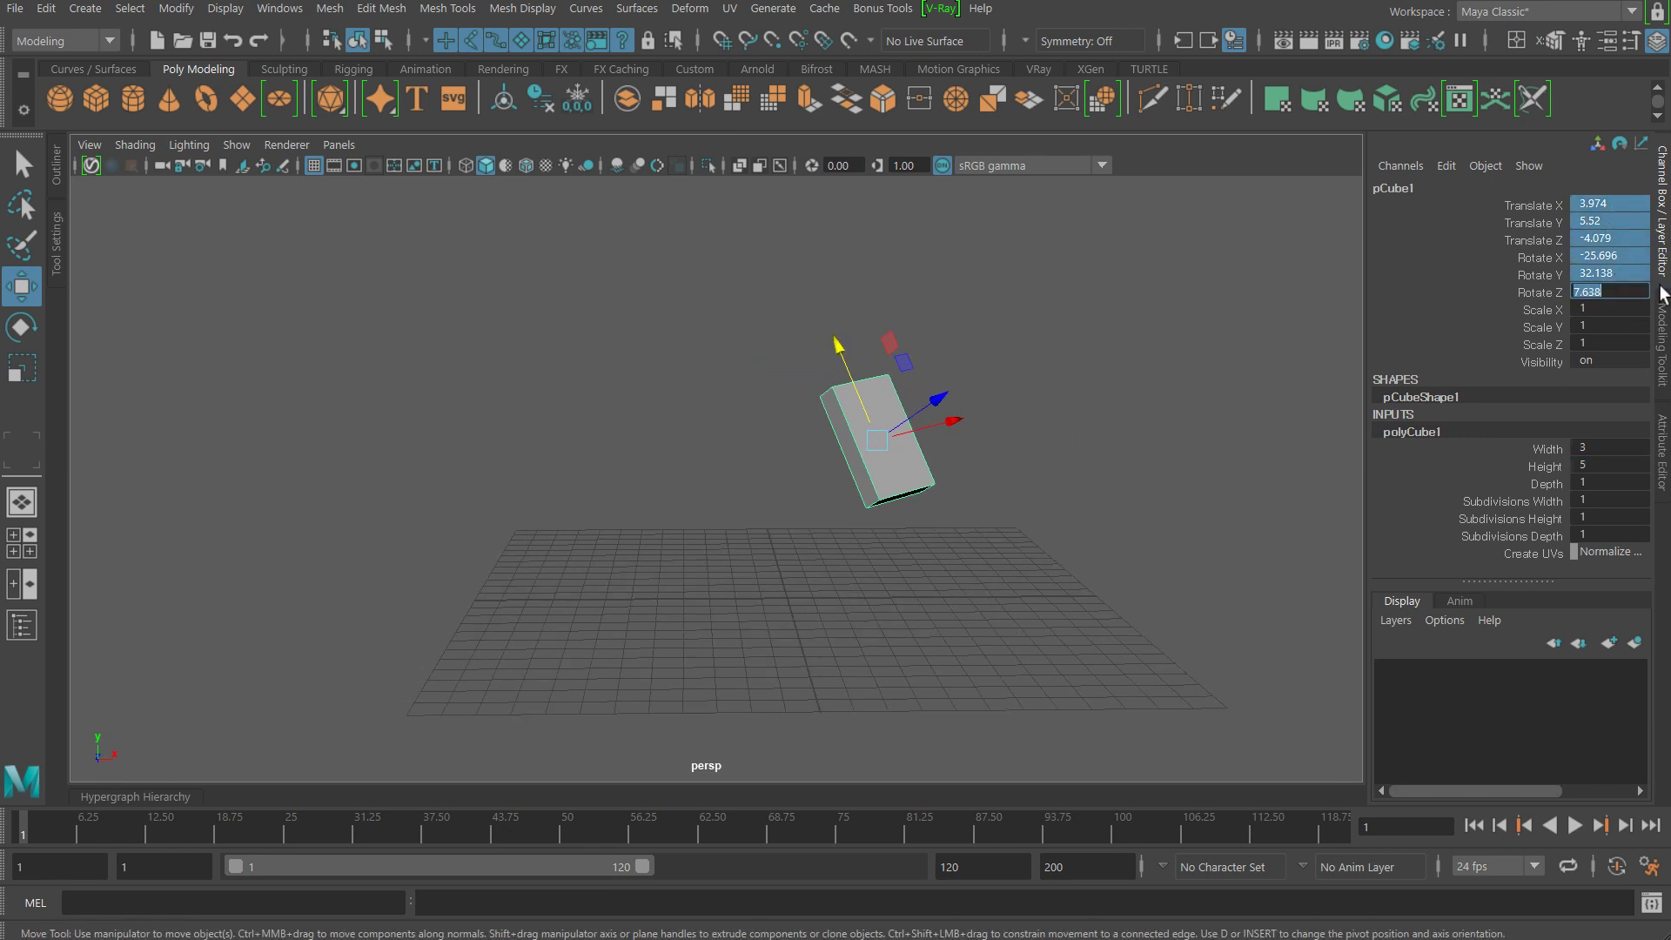
click(1609, 292)
text(0)
key(Return)
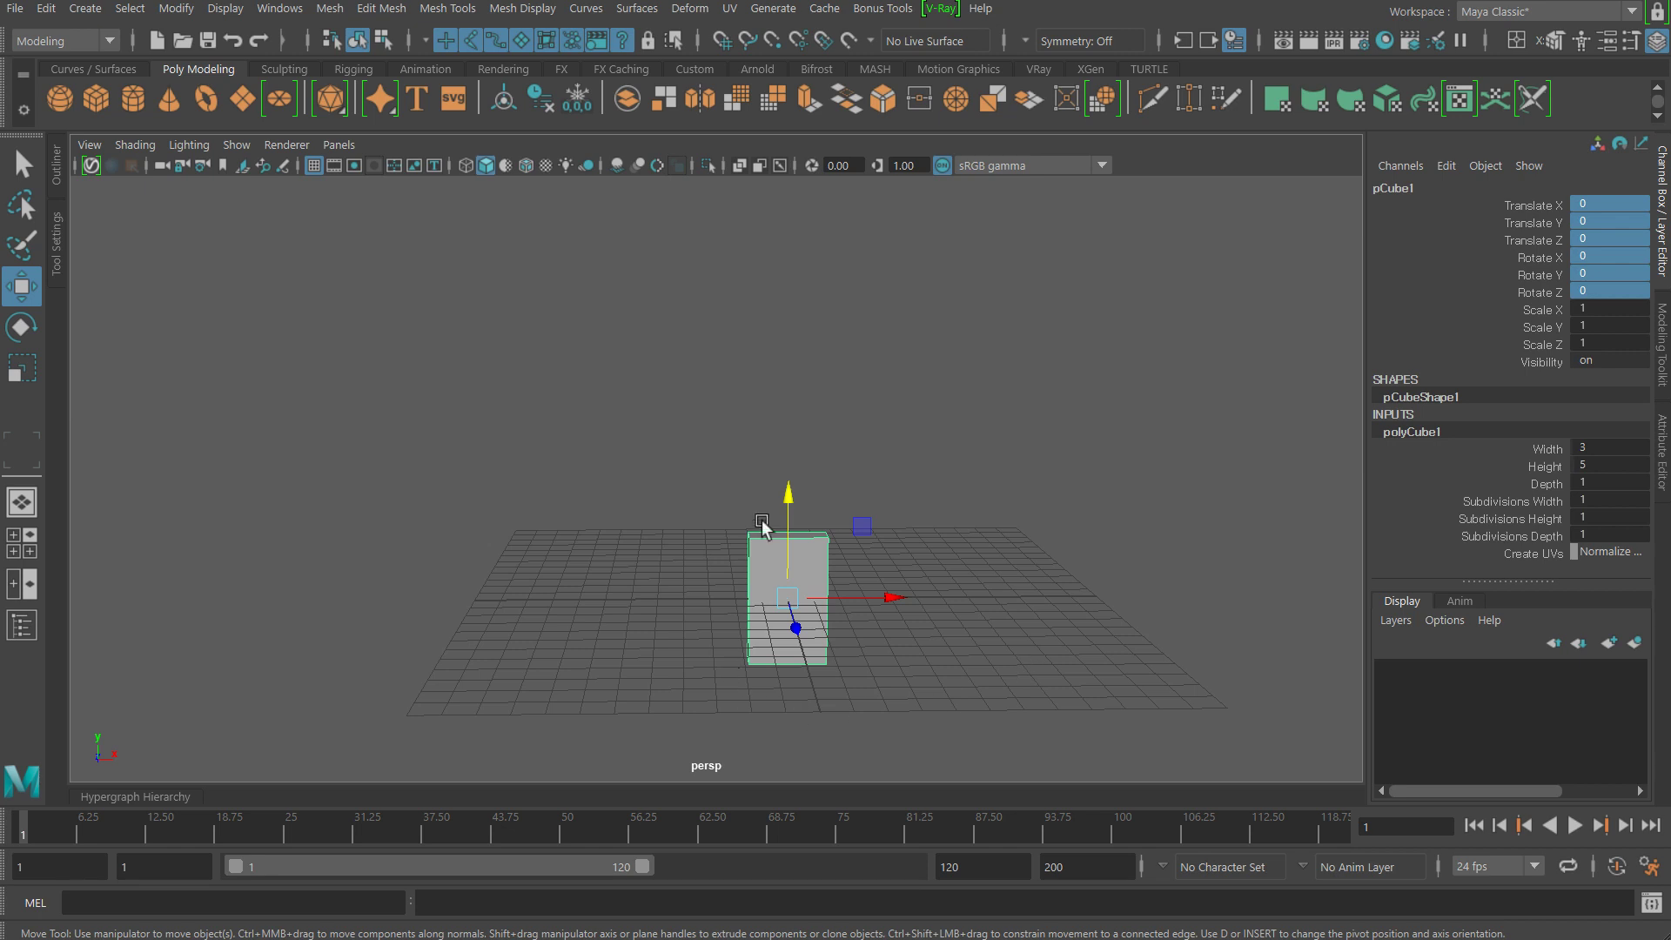
key(ctrl+z)
key(ctrl+z)
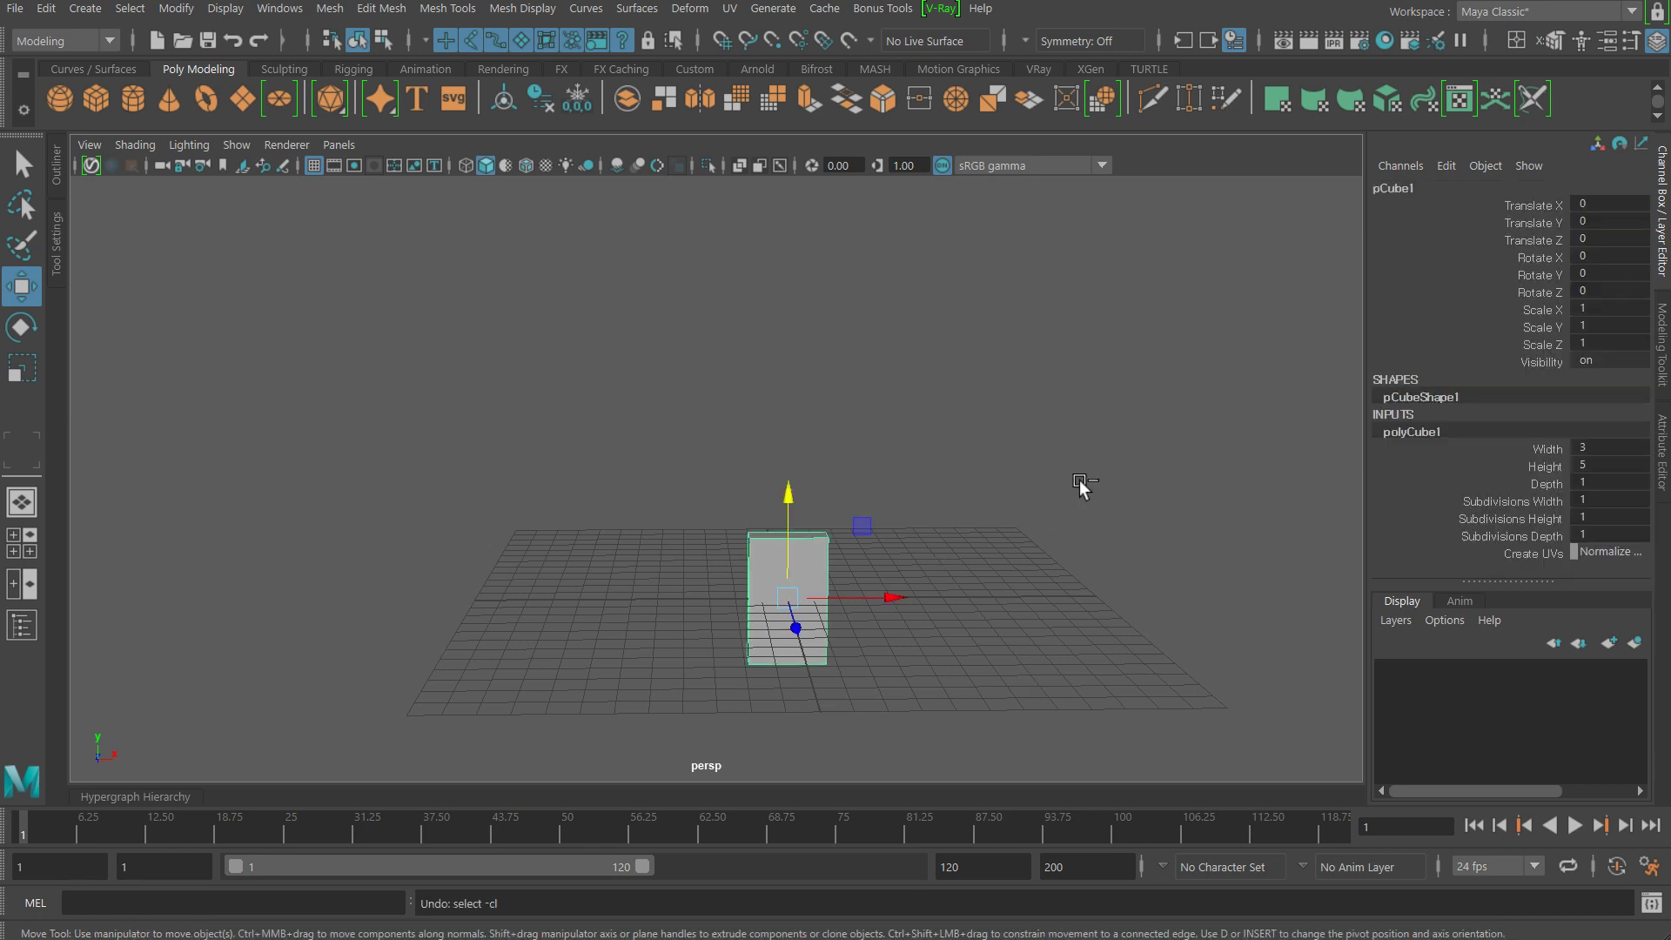
key(ctrl+z)
mouse_move(910, 512)
alt+mouse_down()
mouse_move(902, 479)
mouse_move(896, 498)
alt+mouse_up()
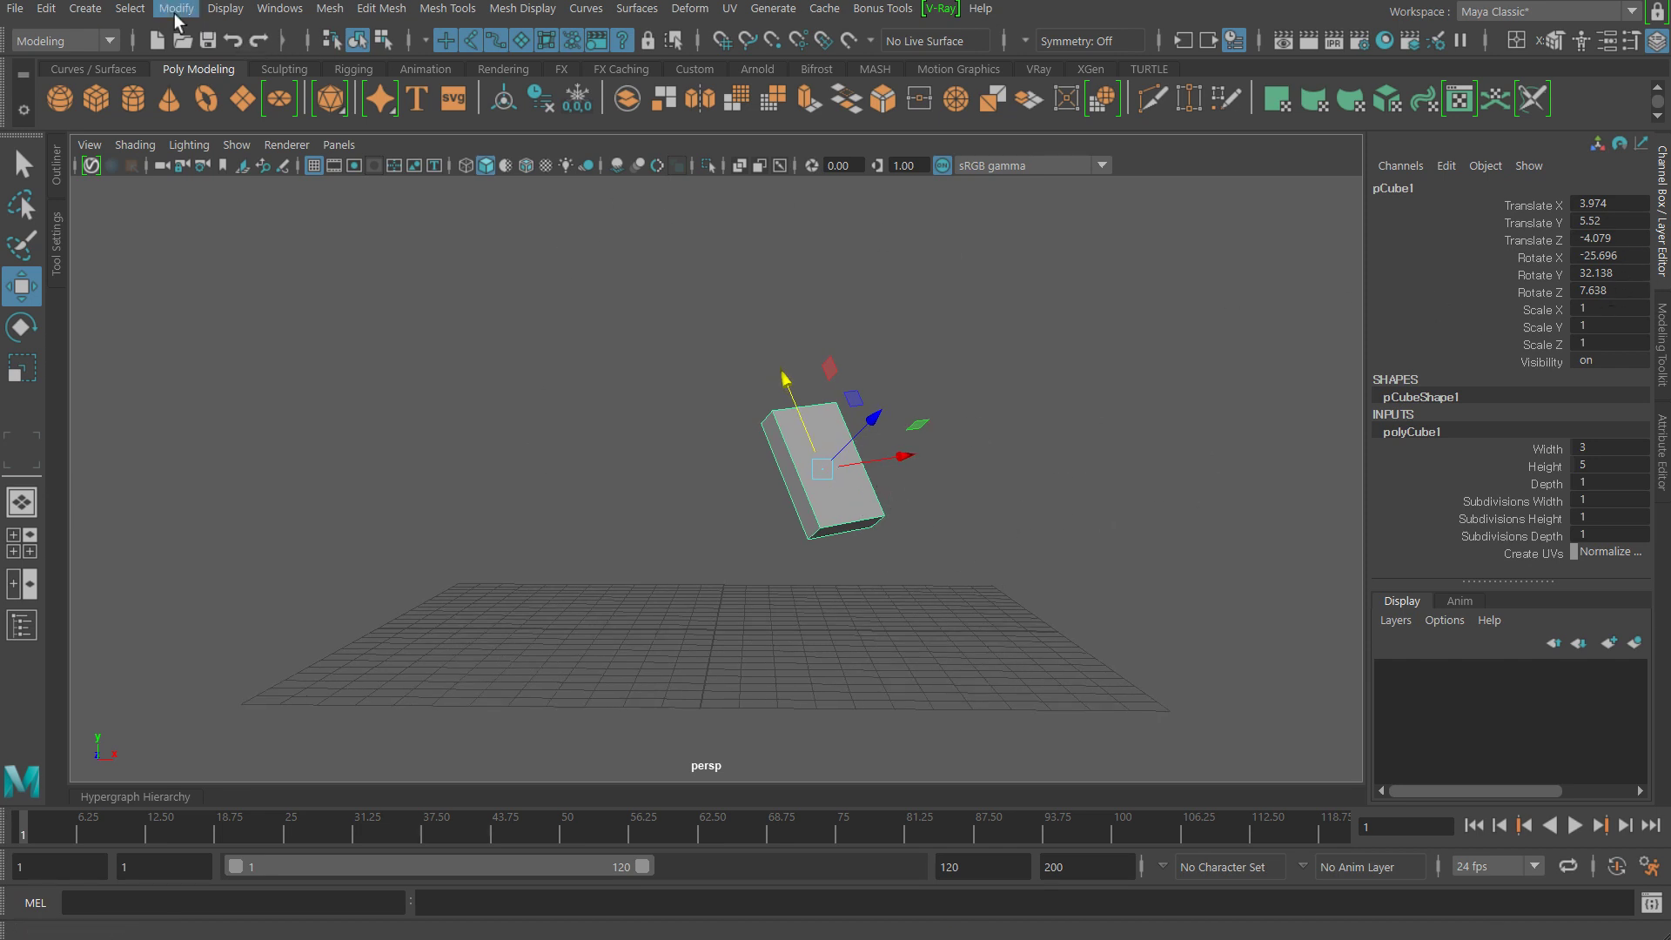
Step: Freeze the box's transformations, then move it up-right and spin it around Z
click(177, 12)
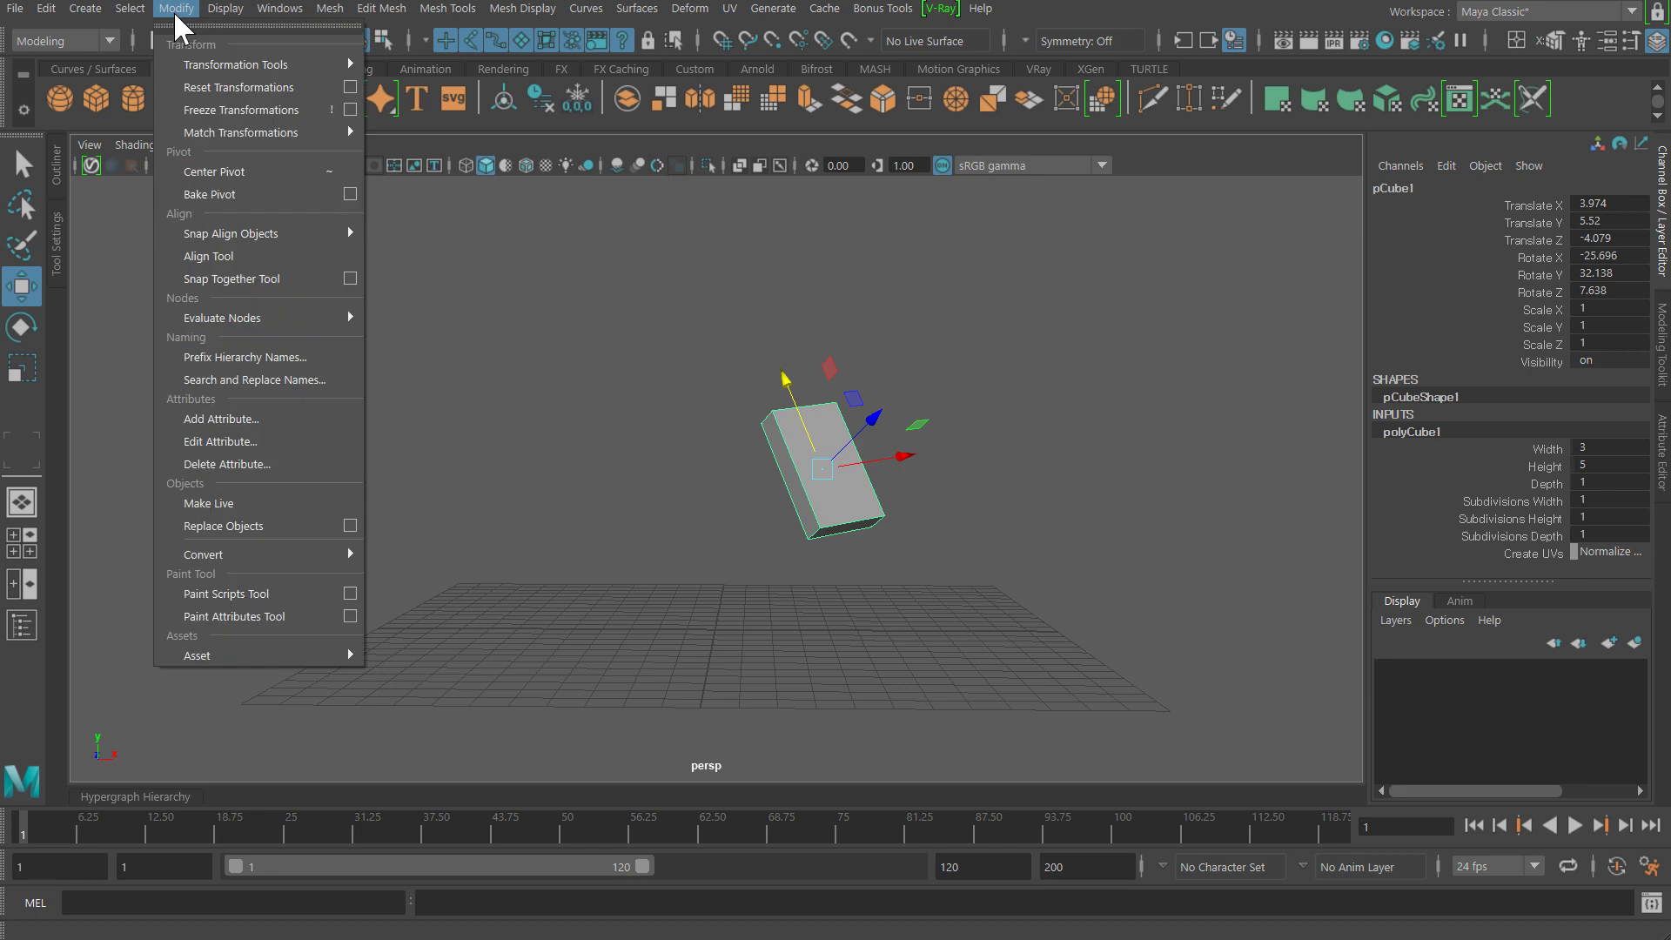
click(212, 109)
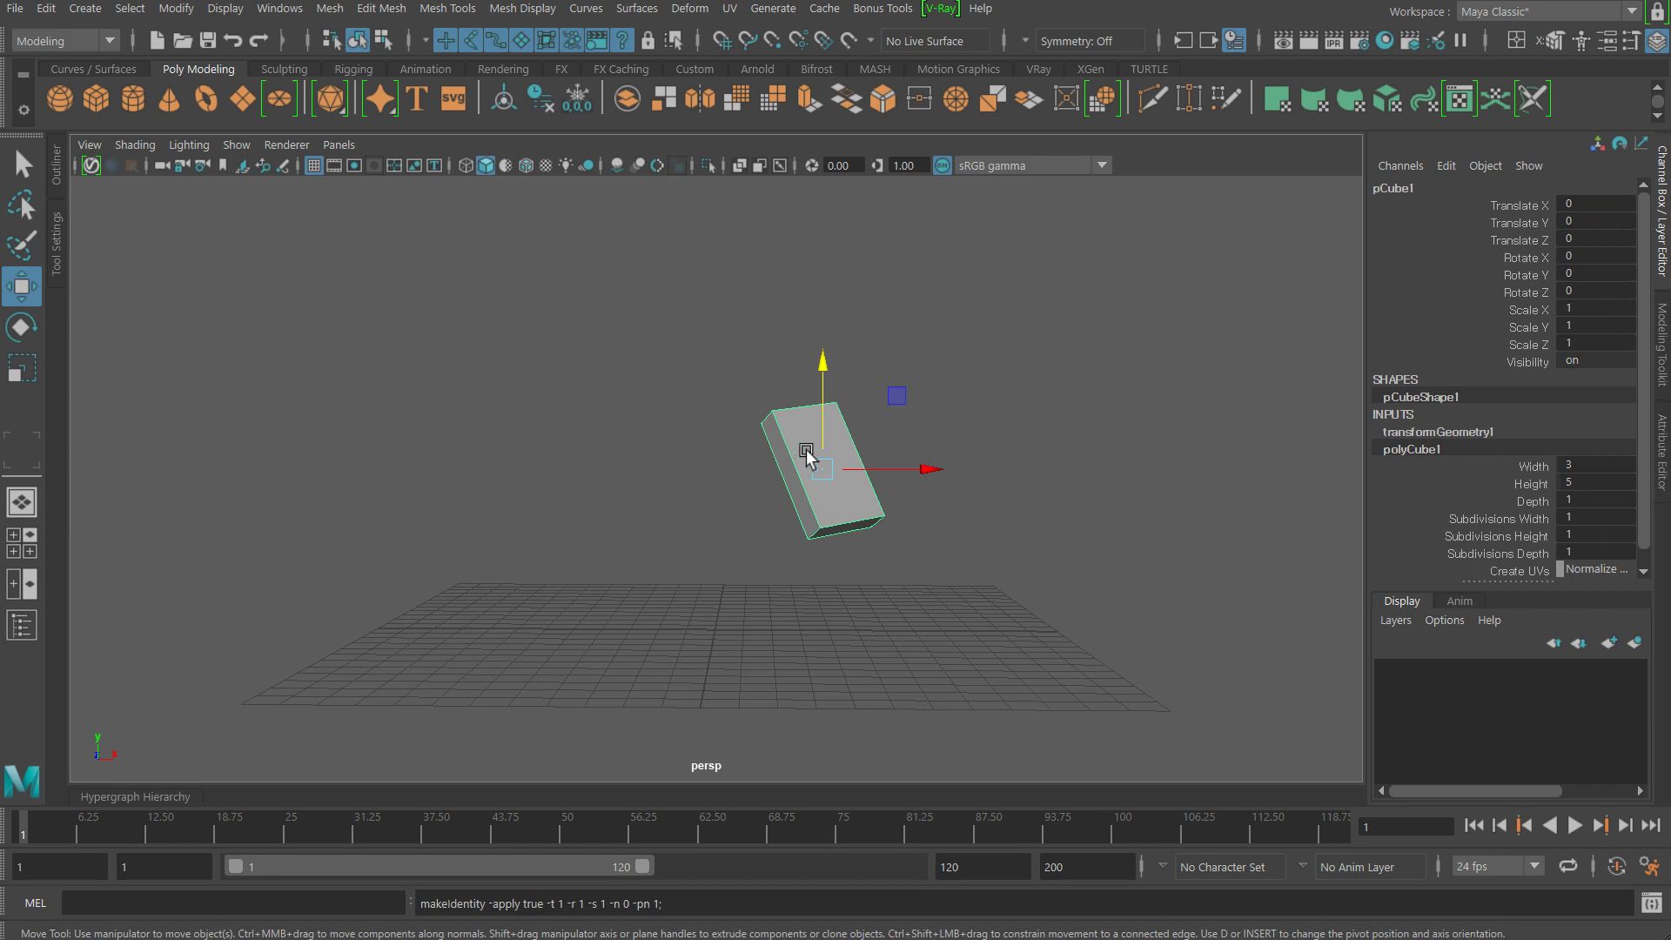
drag(806, 451, 1258, 252)
key(e)
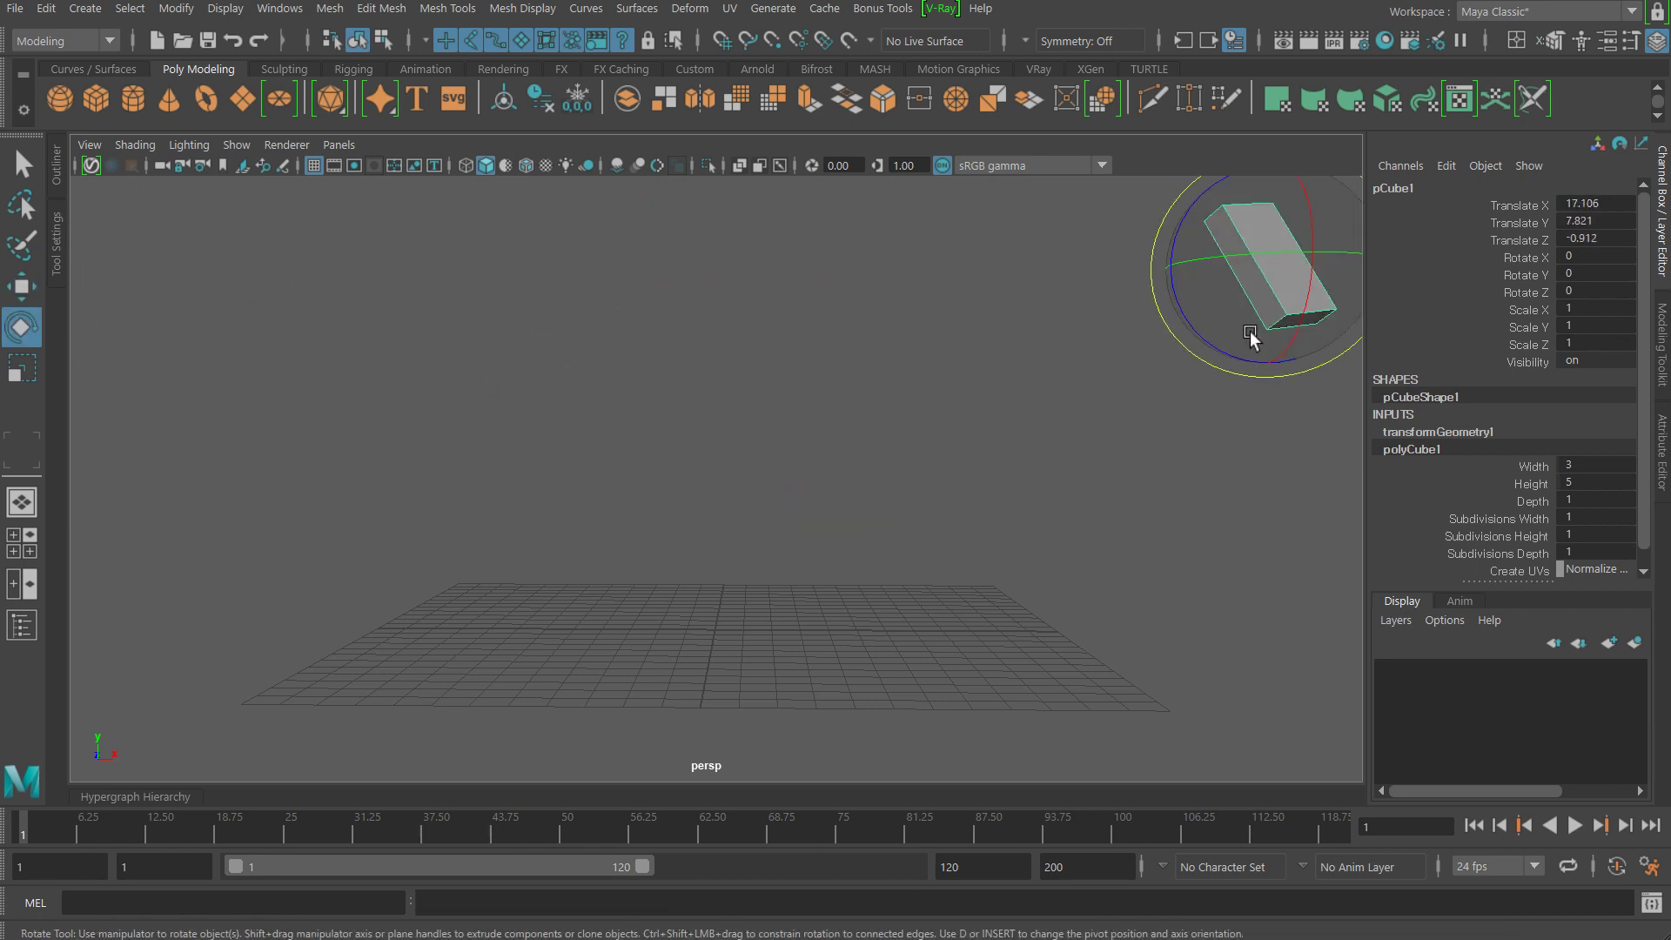
drag(1250, 336, 1308, 213)
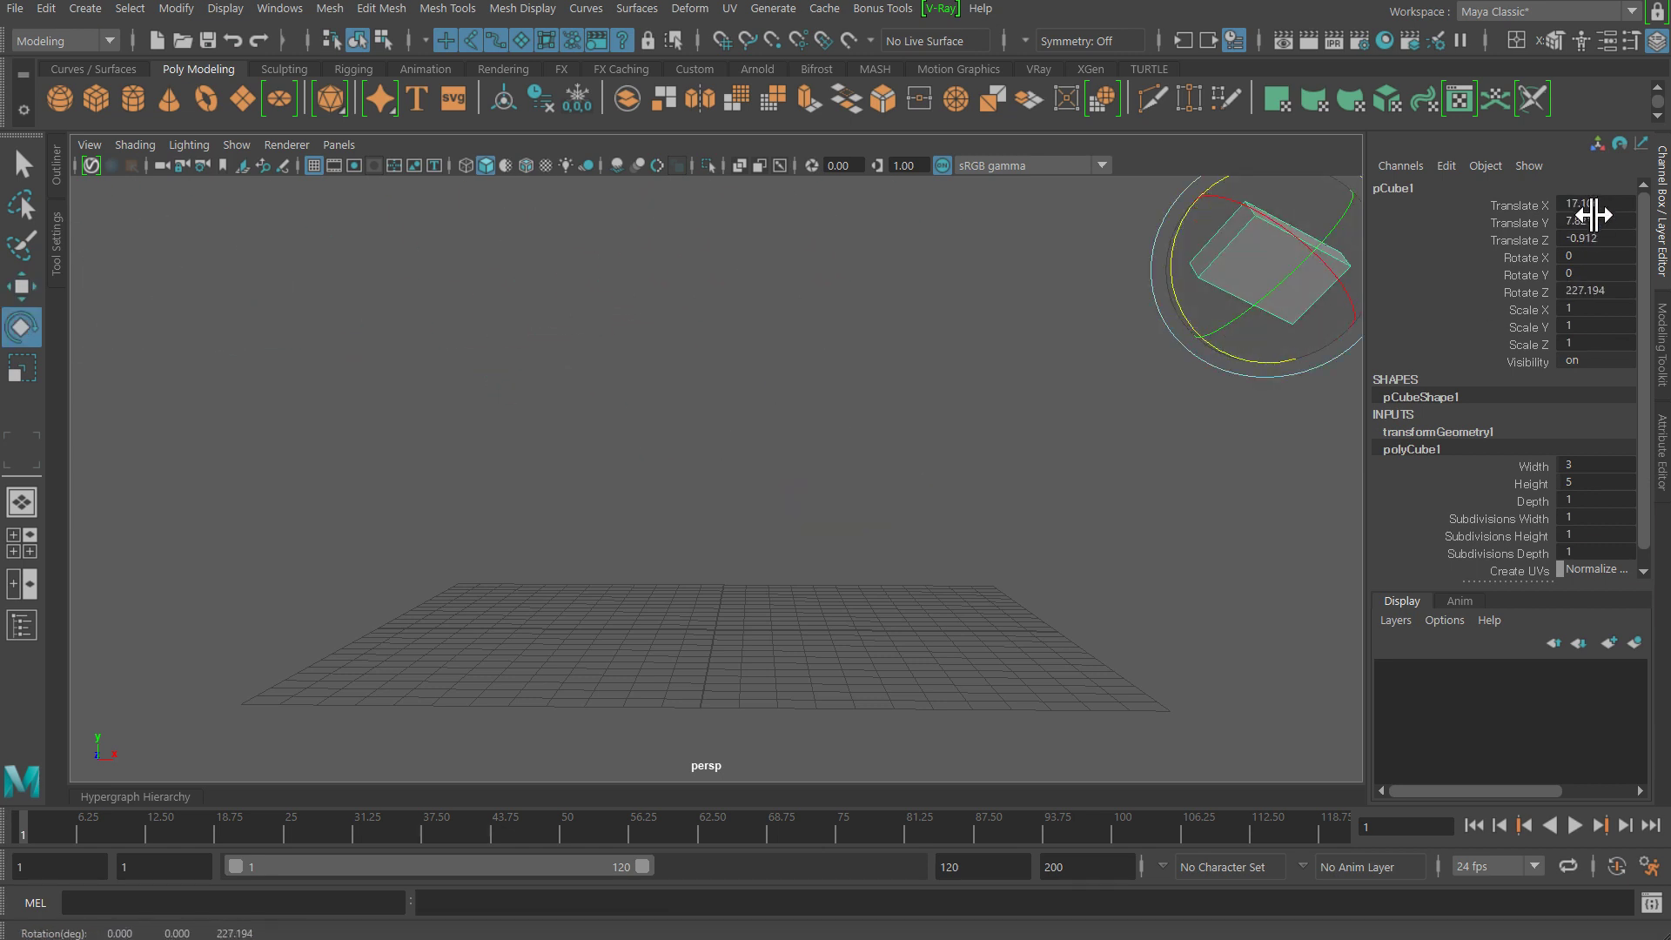
Step: Set Translate X through Rotate Z to 0 in the Channel Box, then deselect
drag(1593, 214, 1597, 292)
text(0)
key(Return)
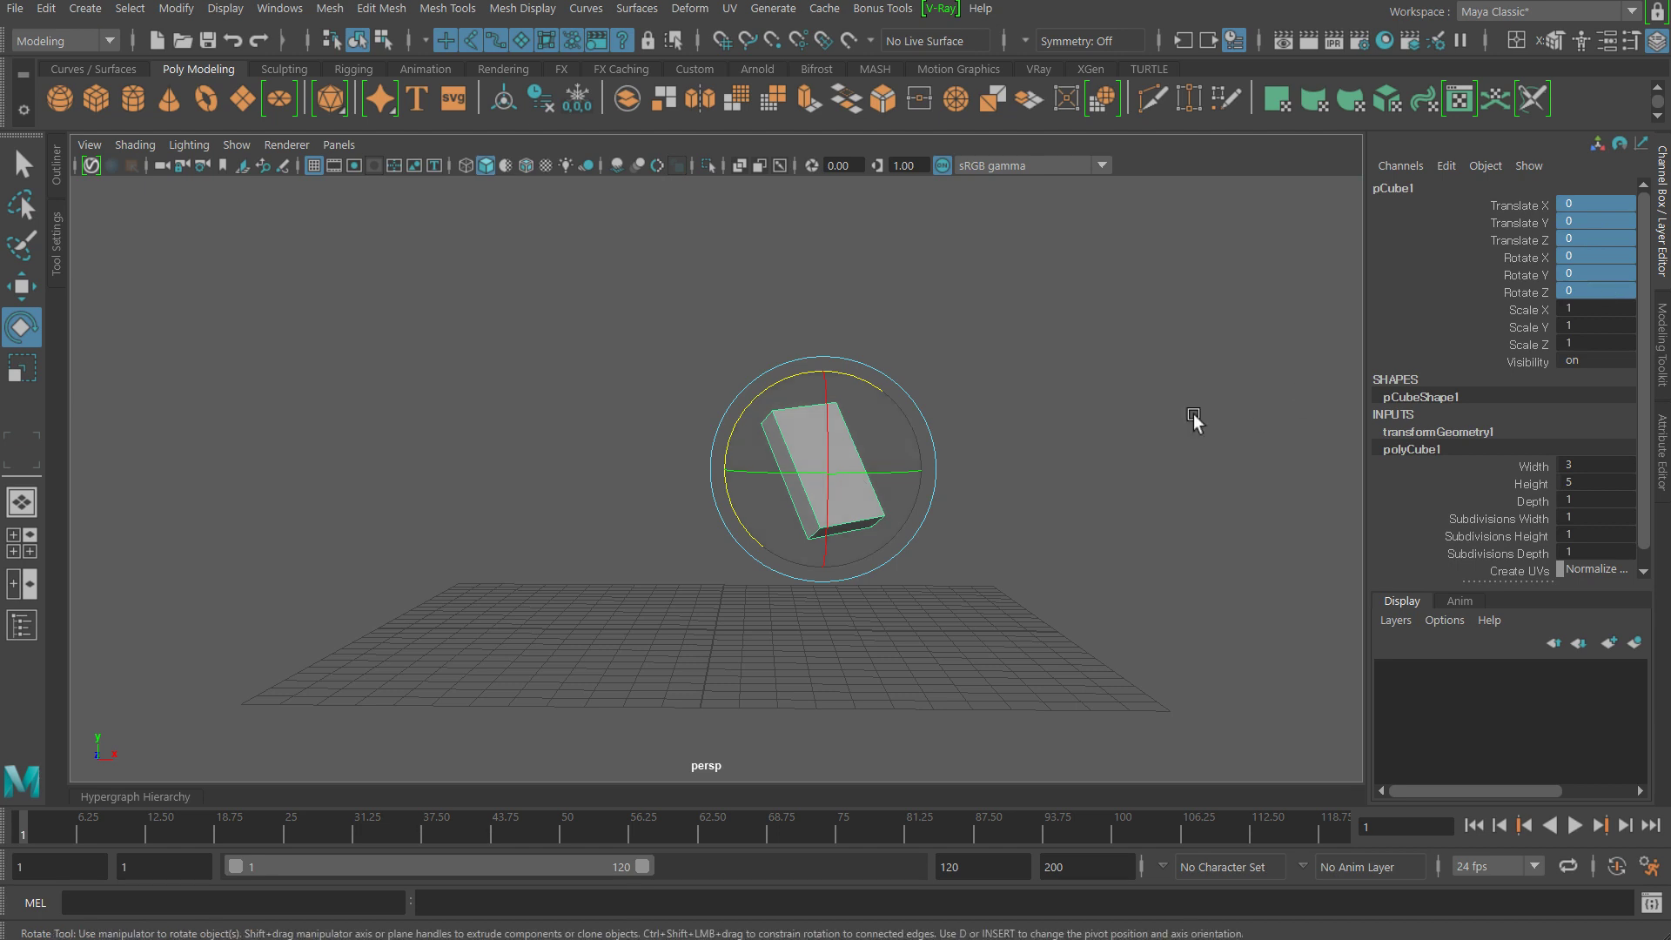
click(975, 259)
Step: Reselect the frozen box and orbit the camera in for a closer view
key(w)
click(810, 435)
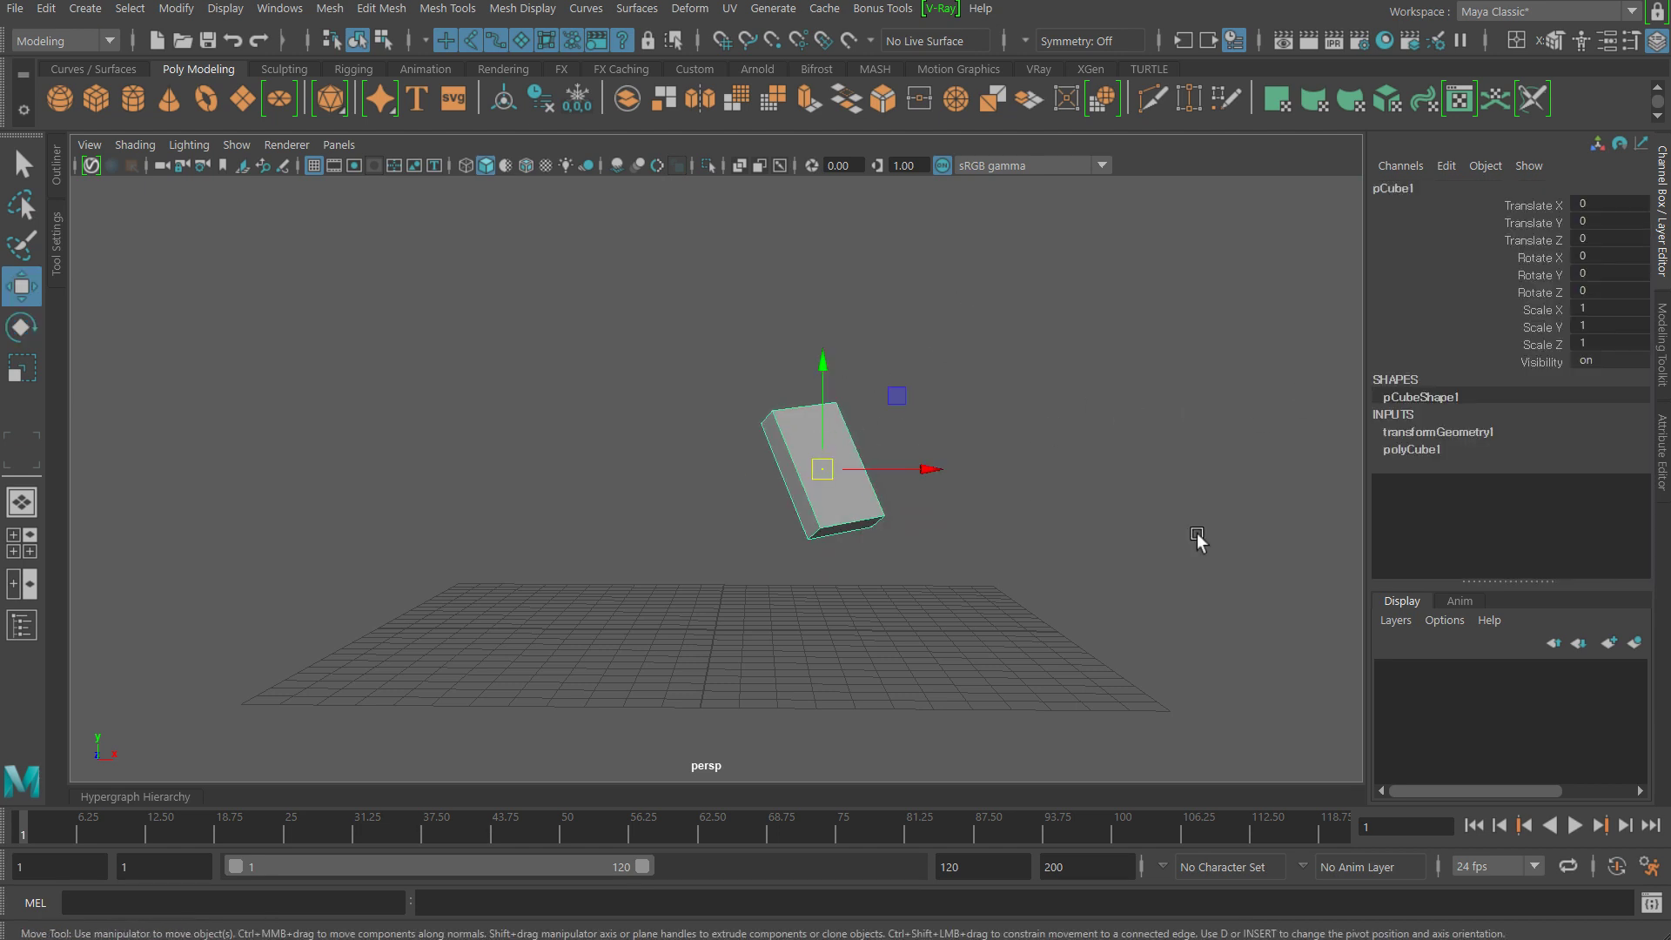
mouse_move(1017, 487)
alt+mouse_down()
mouse_move(1089, 366)
mouse_move(1071, 384)
alt+mouse_up()
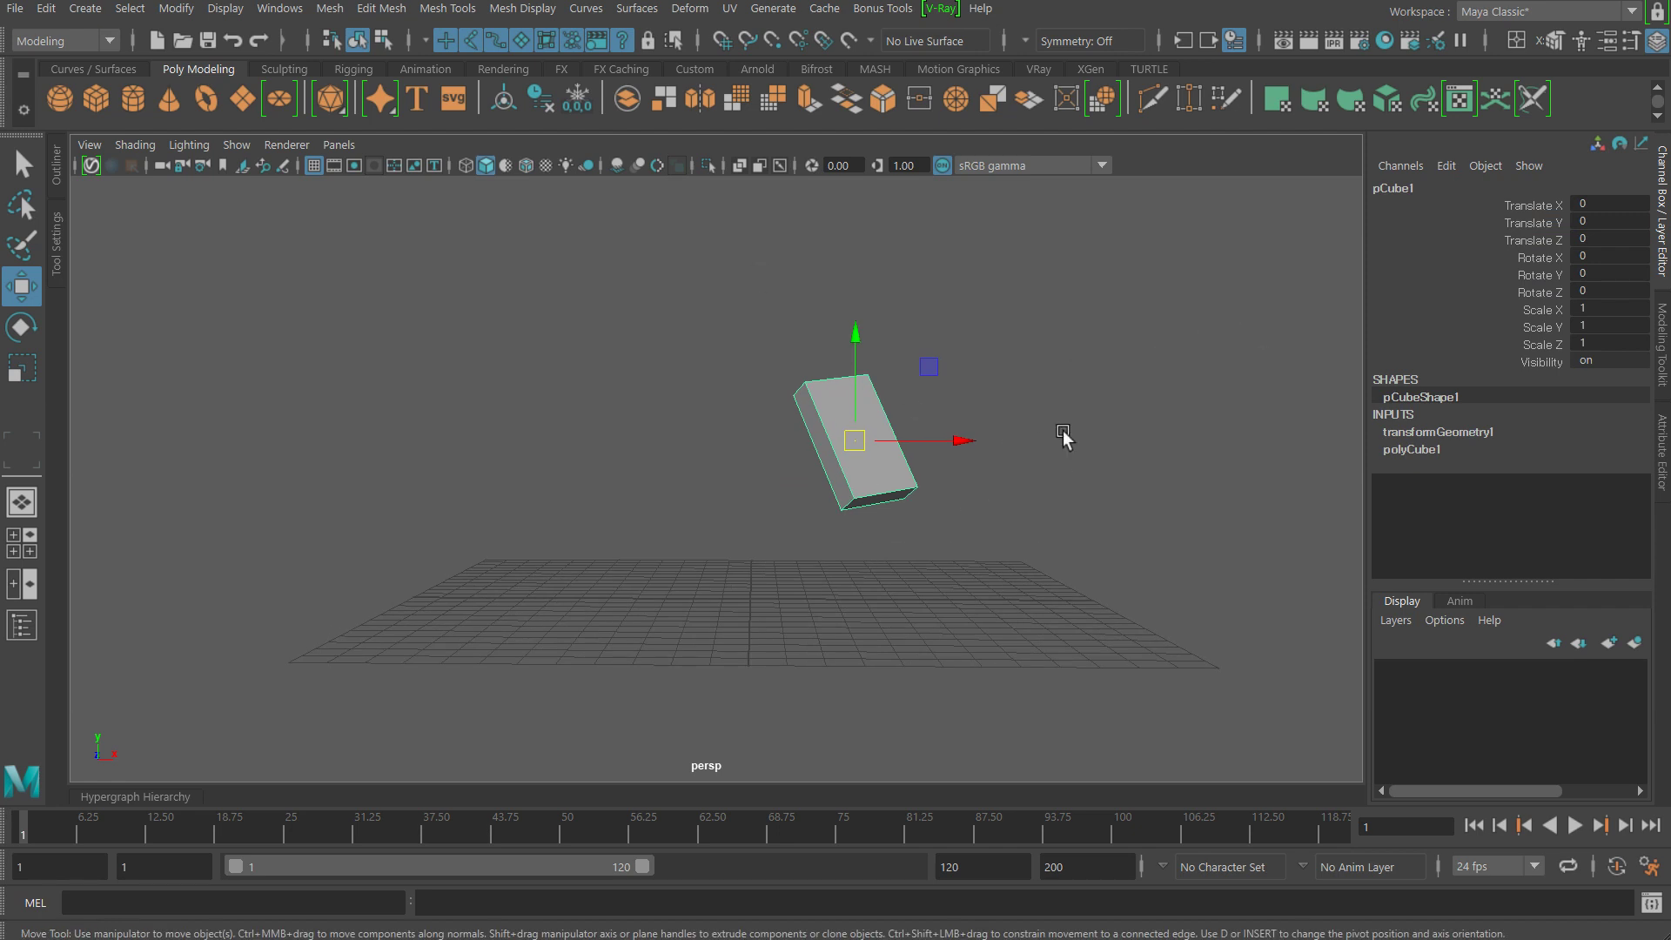
mouse_move(792, 405)
alt+right_down()
mouse_move(1137, 522)
mouse_move(1058, 514)
alt+right_up()
mouse_move(1058, 514)
alt+mouse_down()
mouse_move(999, 477)
mouse_move(1018, 488)
mouse_move(985, 492)
mouse_move(1006, 459)
alt+mouse_up()
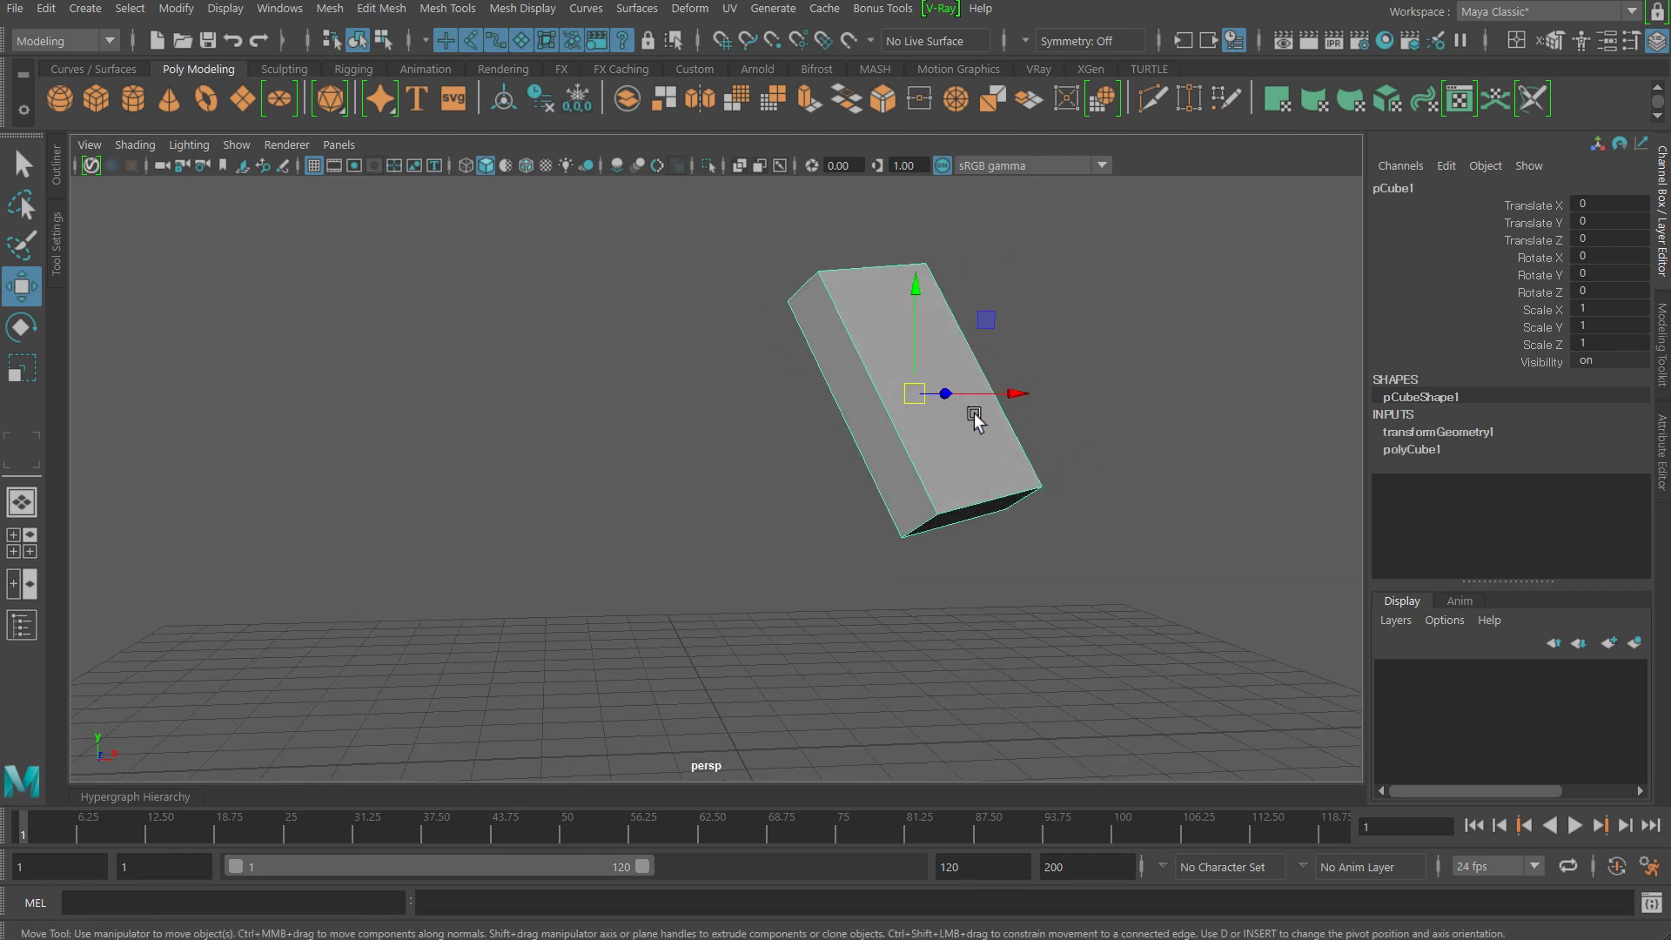
Step: Open the Rotate Tool settings, frame the box with F, and orbit around it
key(e)
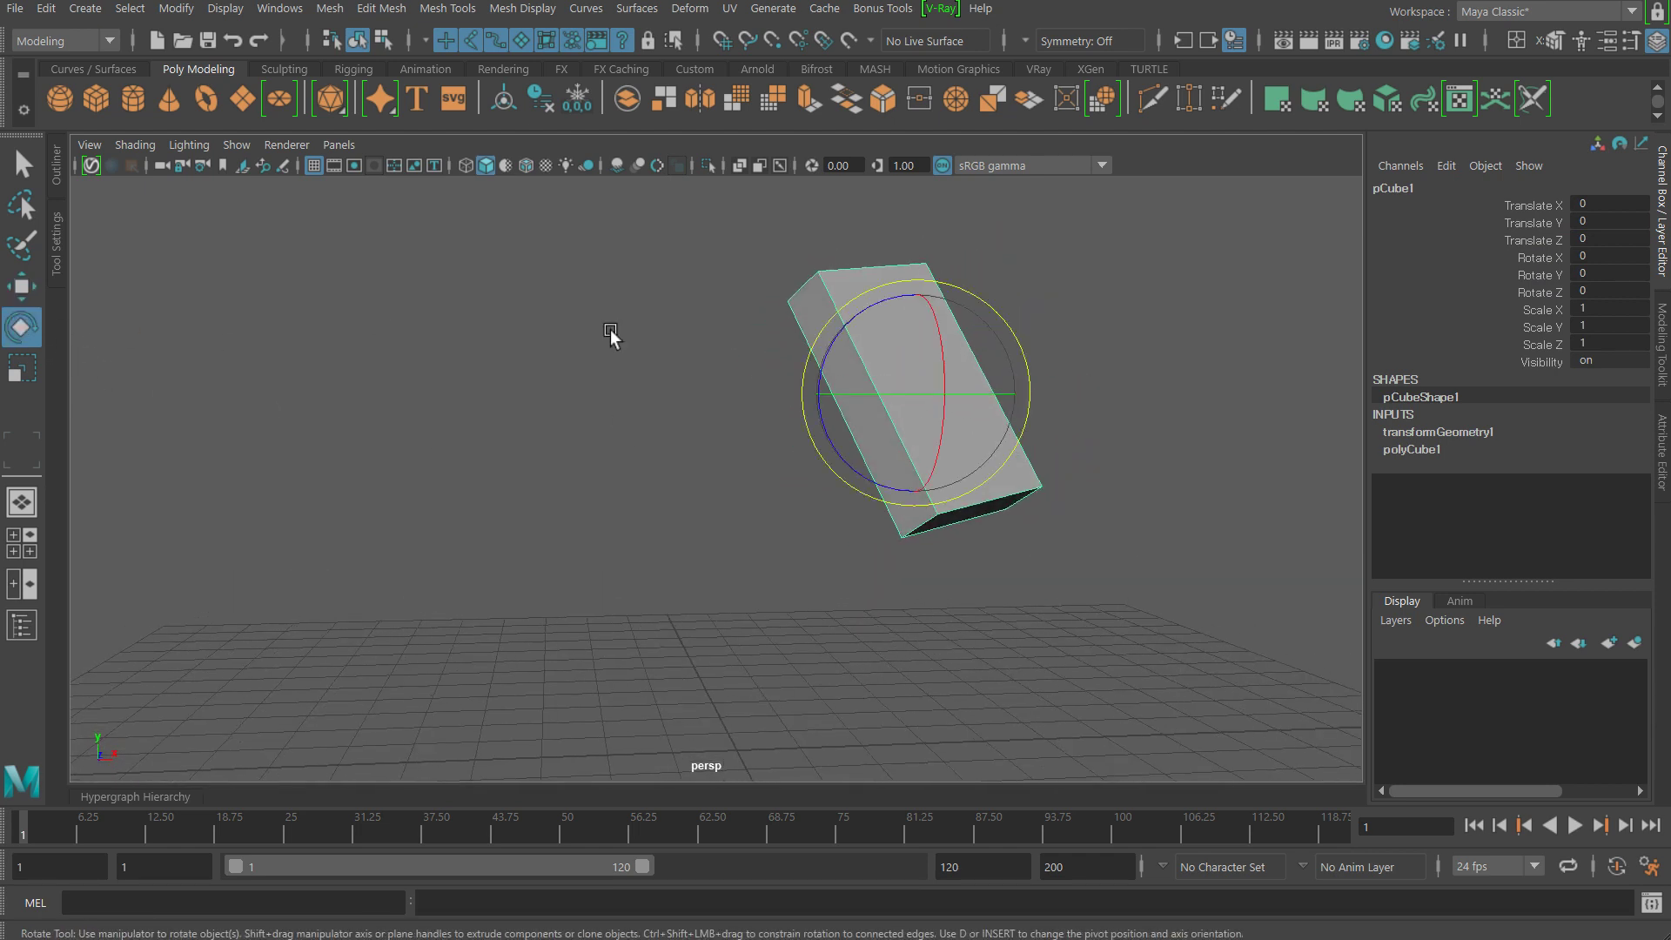
double_click(23, 324)
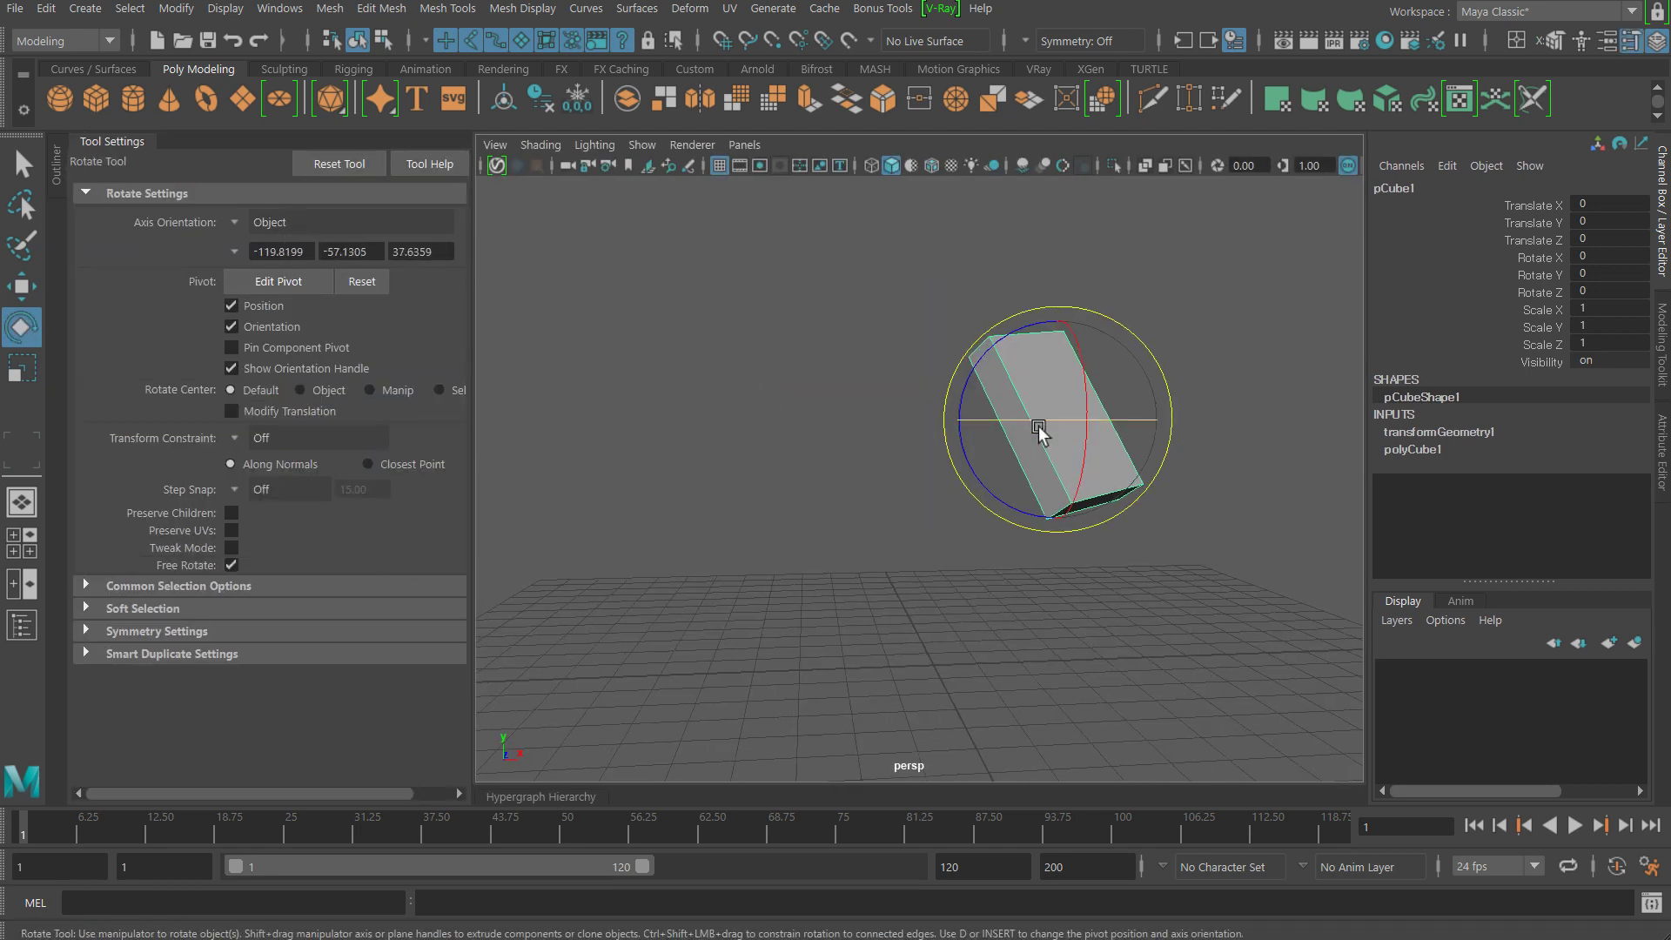
key(f)
alt+drag(924, 410, 993, 431)
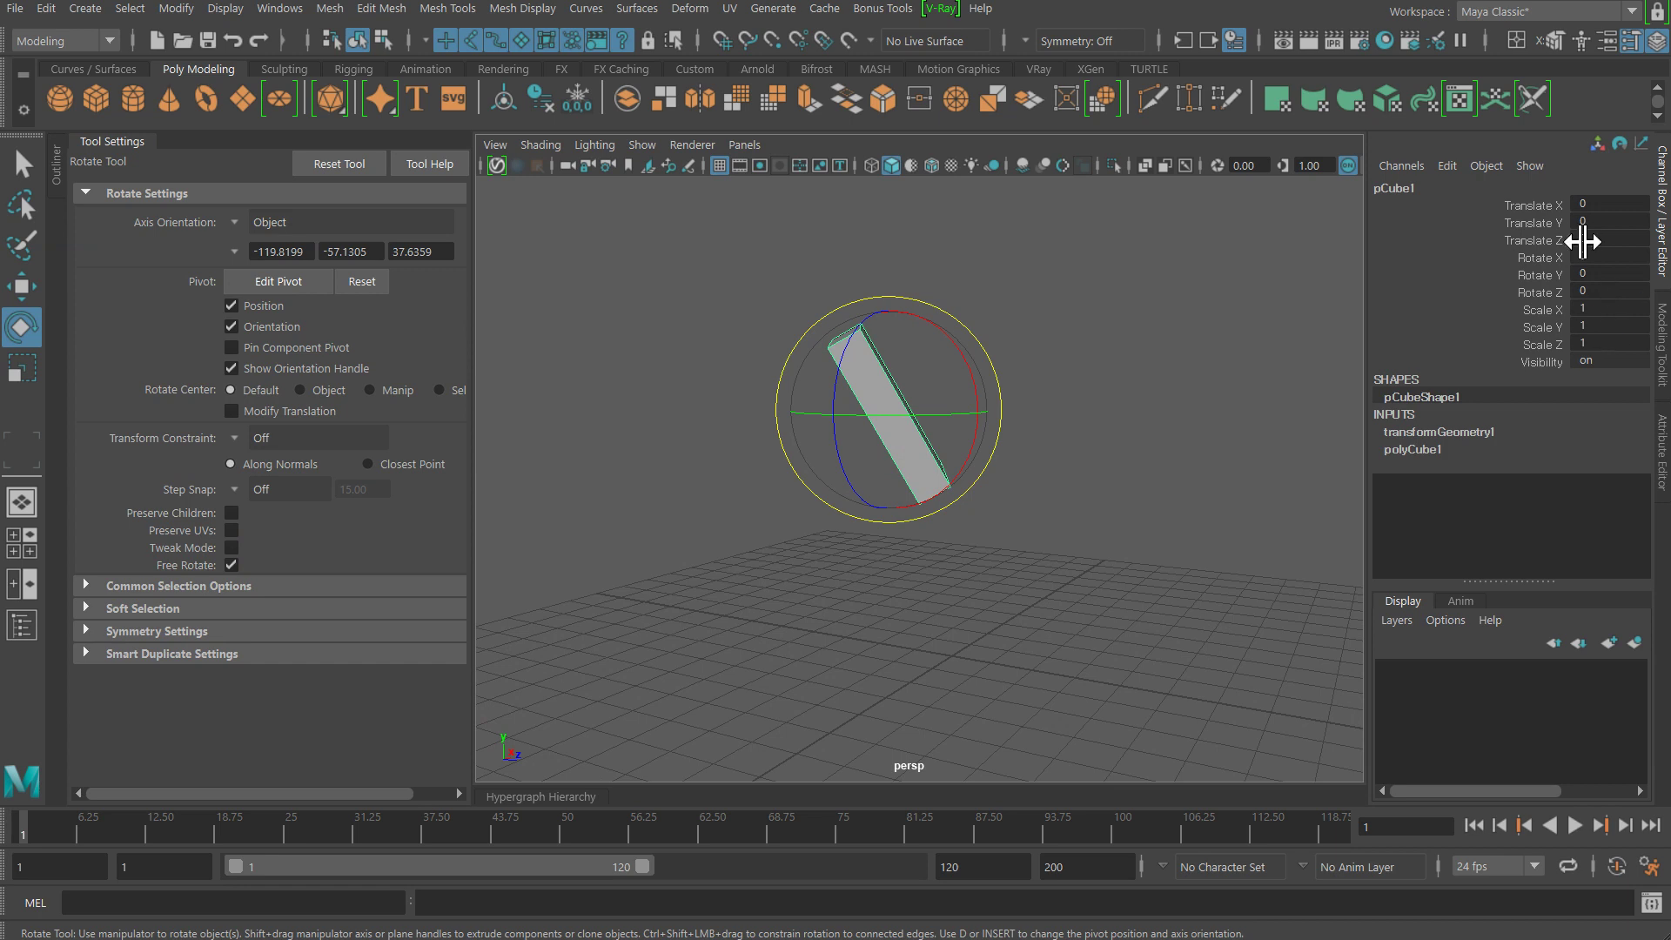
mouse_move(1052, 364)
alt+mouse_down()
mouse_move(988, 369)
mouse_move(1049, 409)
alt+mouse_up()
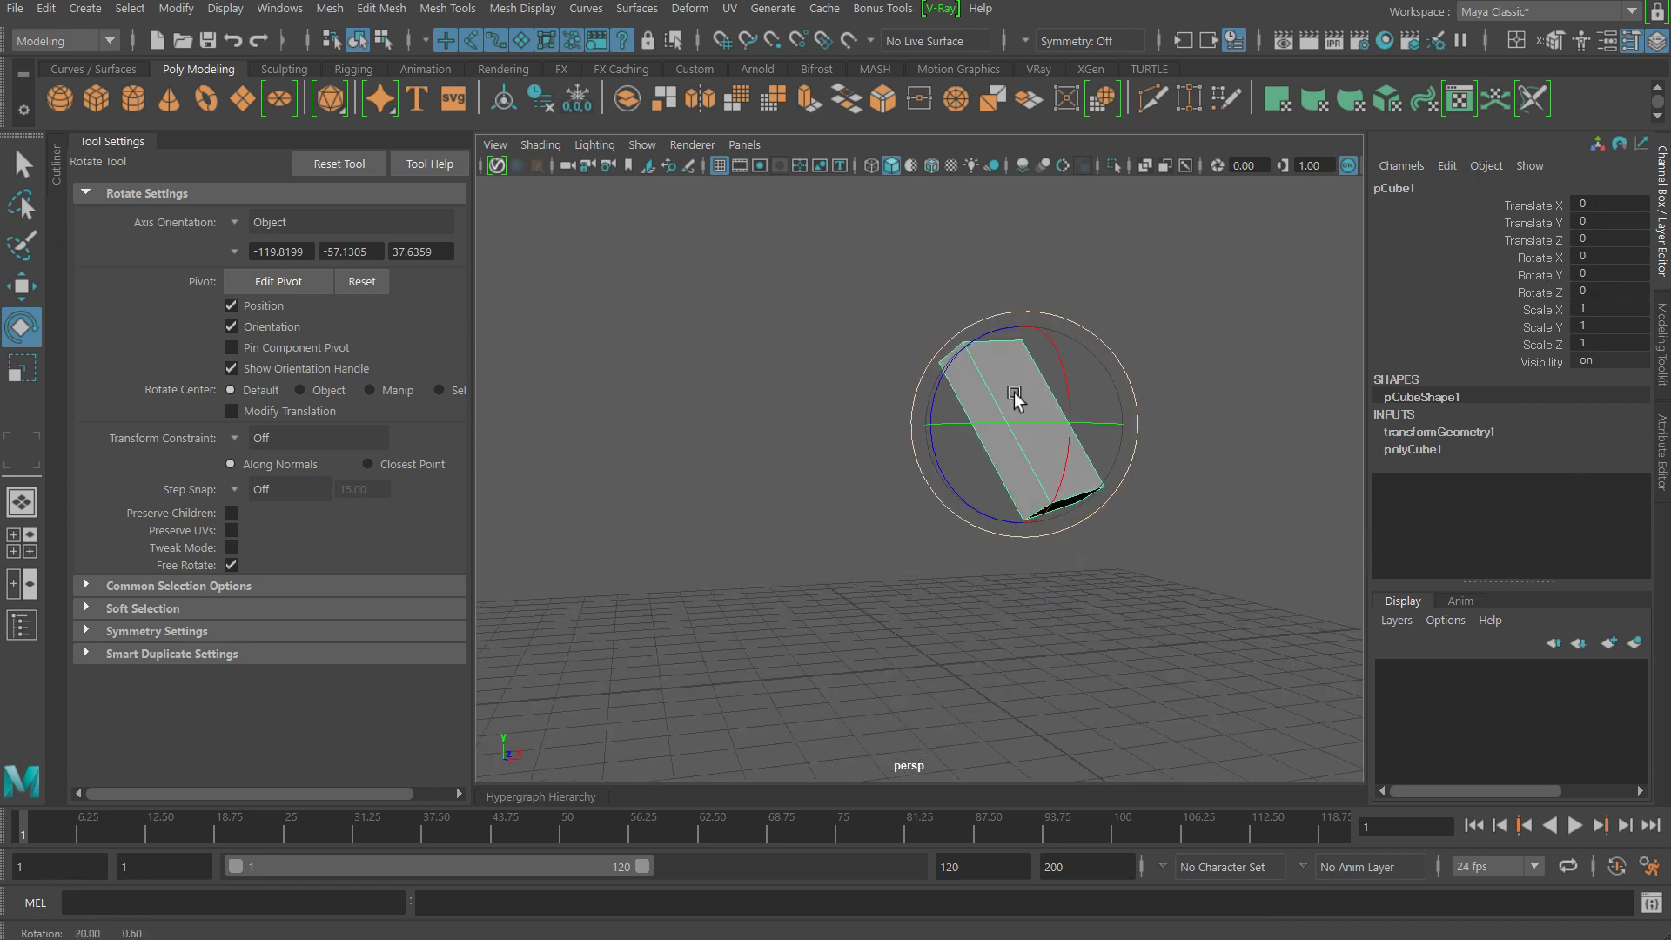
alt+drag(963, 452, 913, 466)
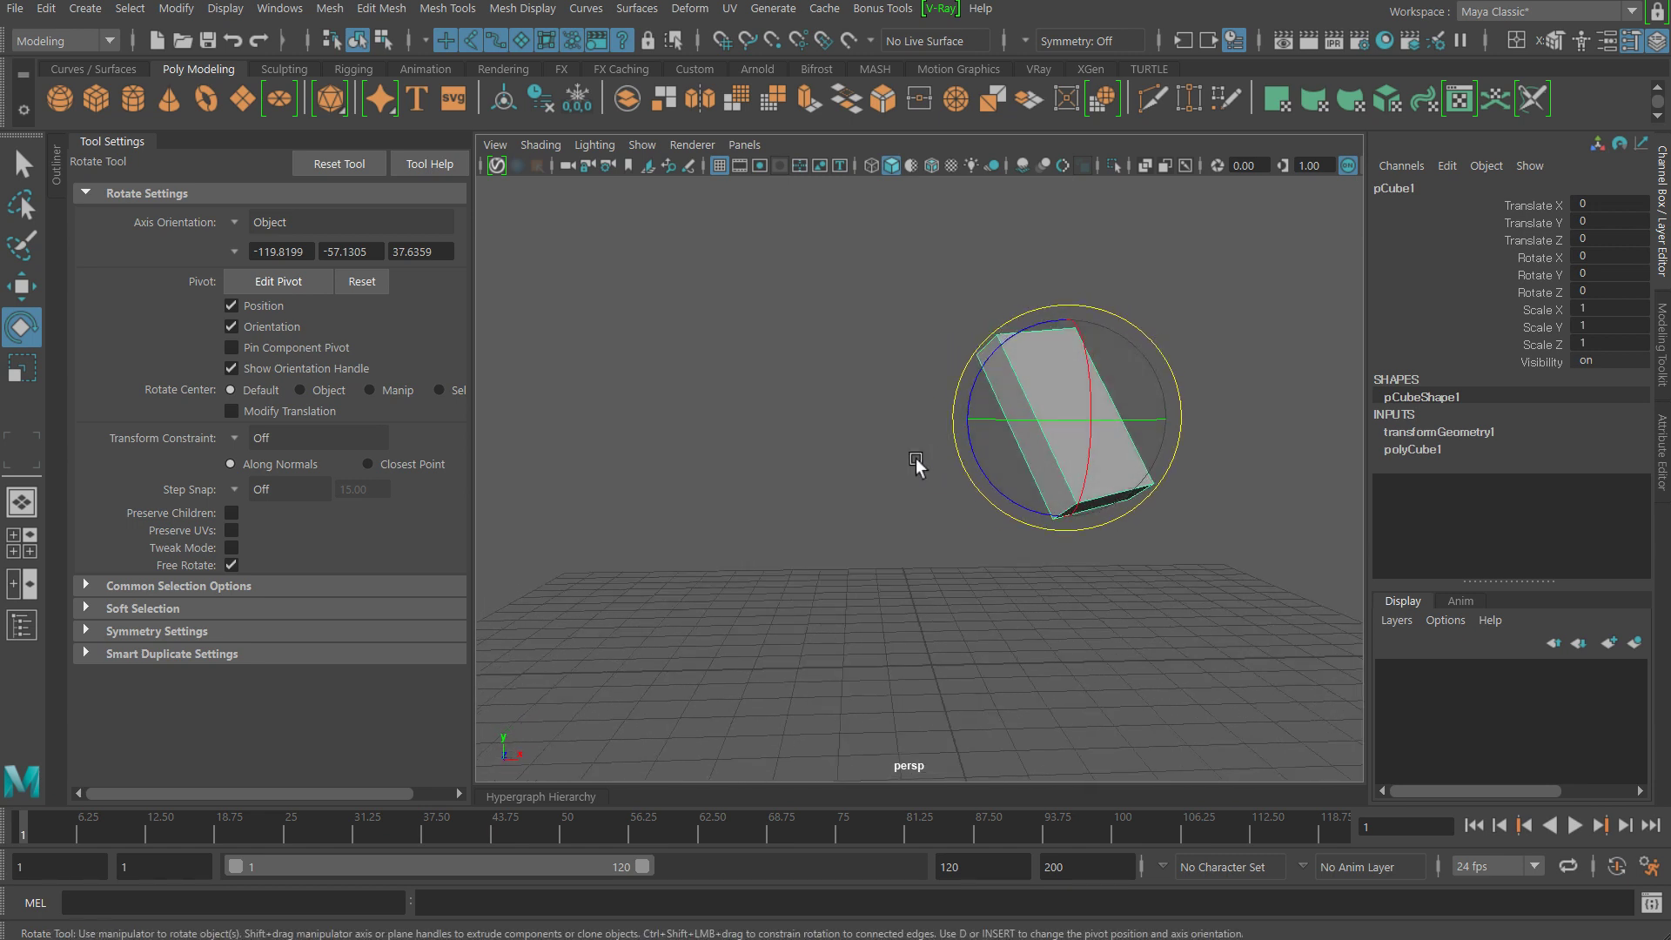
Step: Align the rotate axes to the box's front face with Set To Face, then reselect the box
alt+drag(988, 429, 1122, 428)
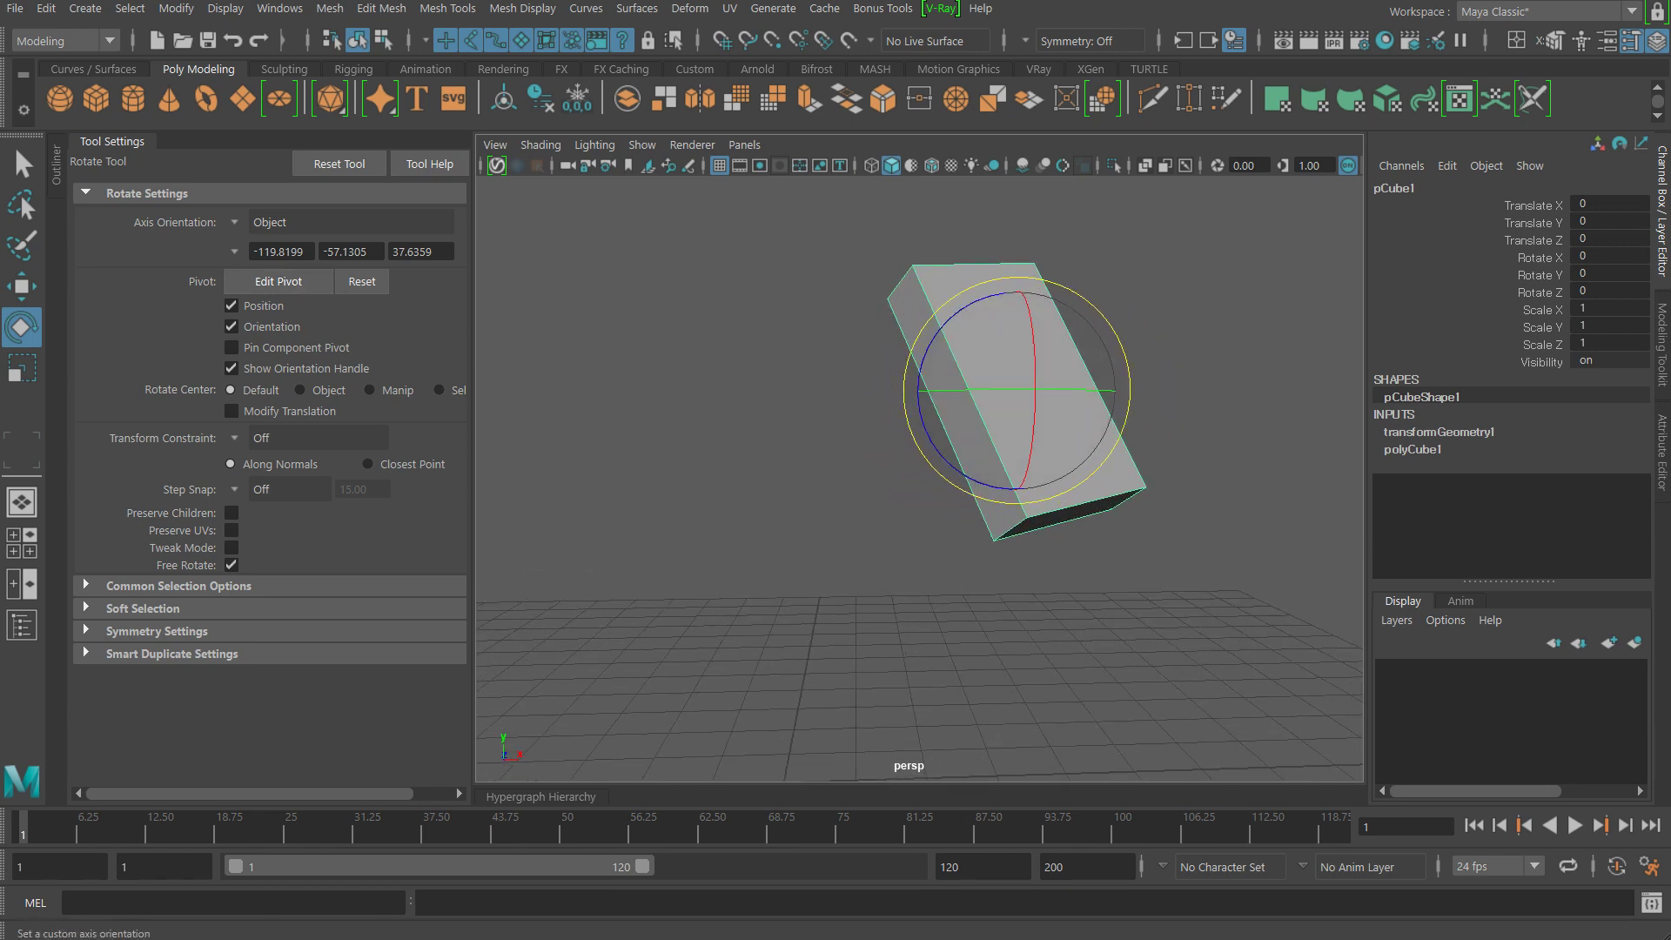
click(235, 251)
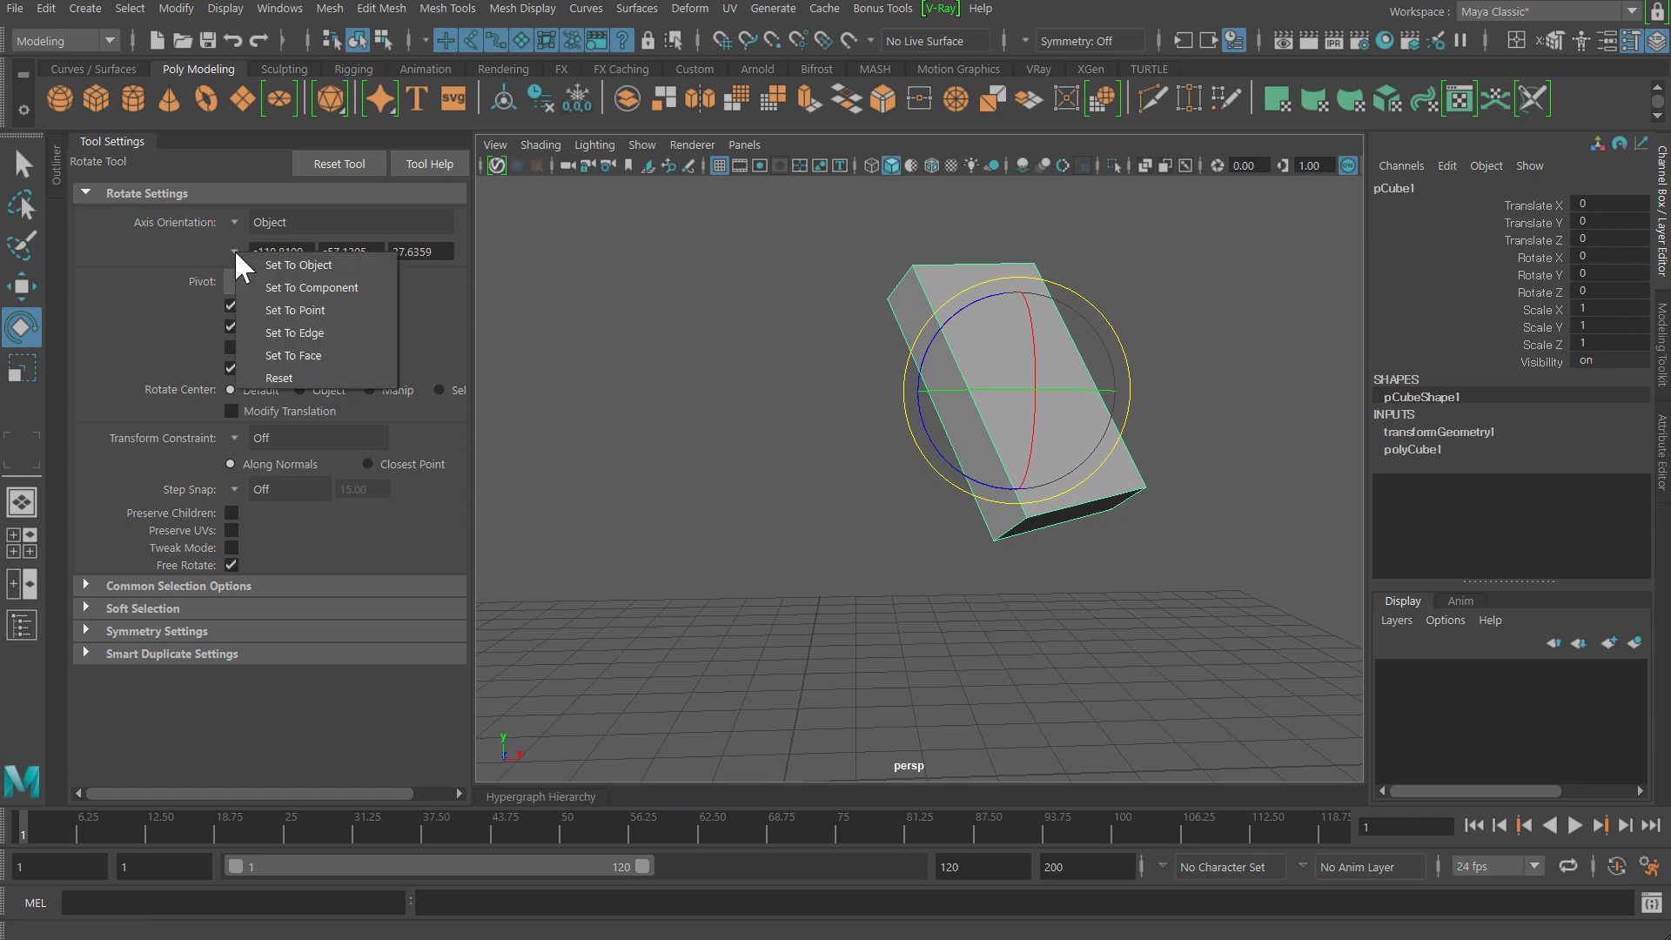
click(327, 356)
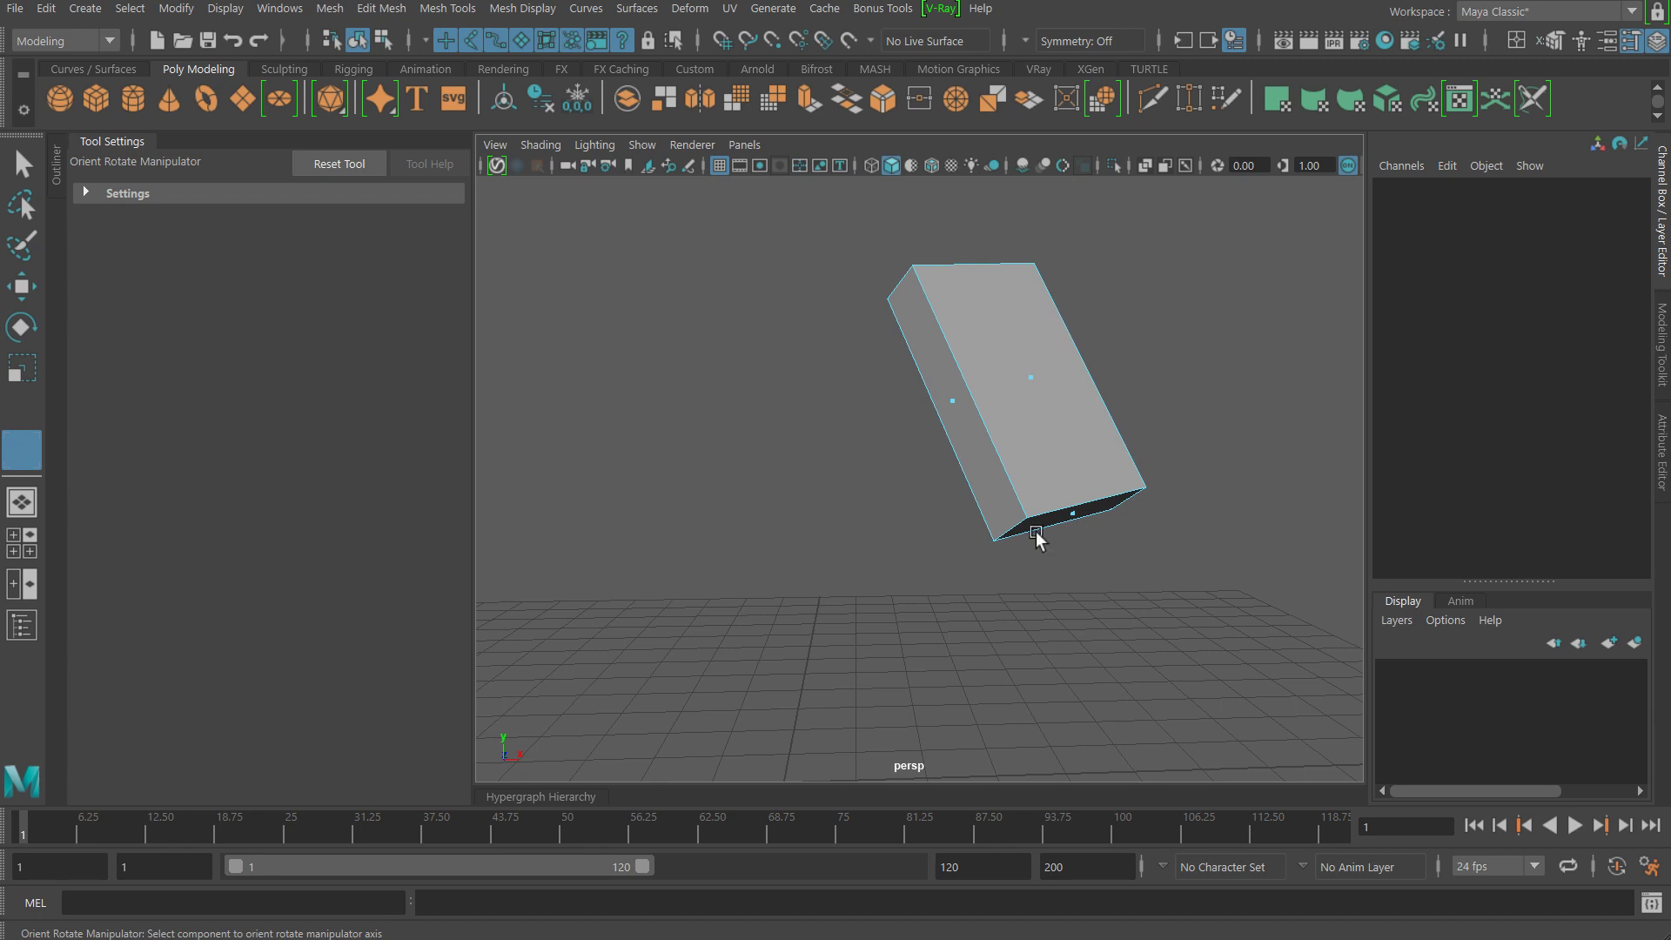
click(1033, 380)
mouse_move(1178, 420)
alt+mouse_down()
mouse_move(1228, 347)
mouse_move(978, 384)
mouse_move(1040, 383)
mouse_move(996, 425)
mouse_move(876, 362)
mouse_move(888, 343)
mouse_move(813, 421)
alt+mouse_up()
alt+drag(870, 365, 1046, 266)
click(1176, 252)
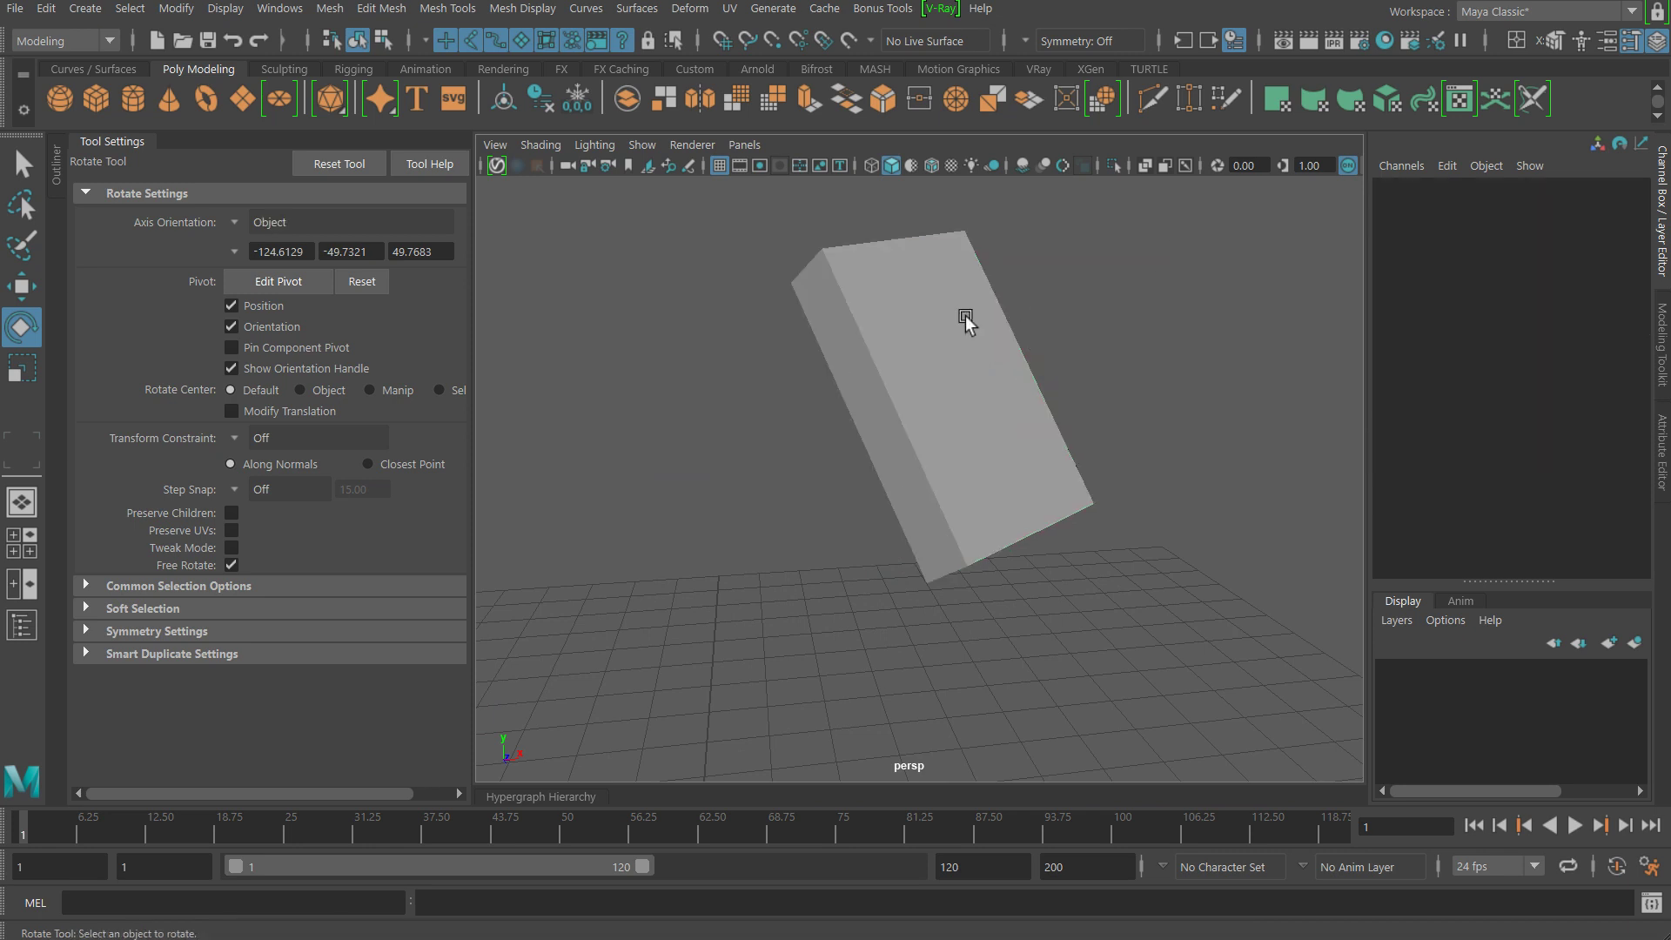
click(954, 345)
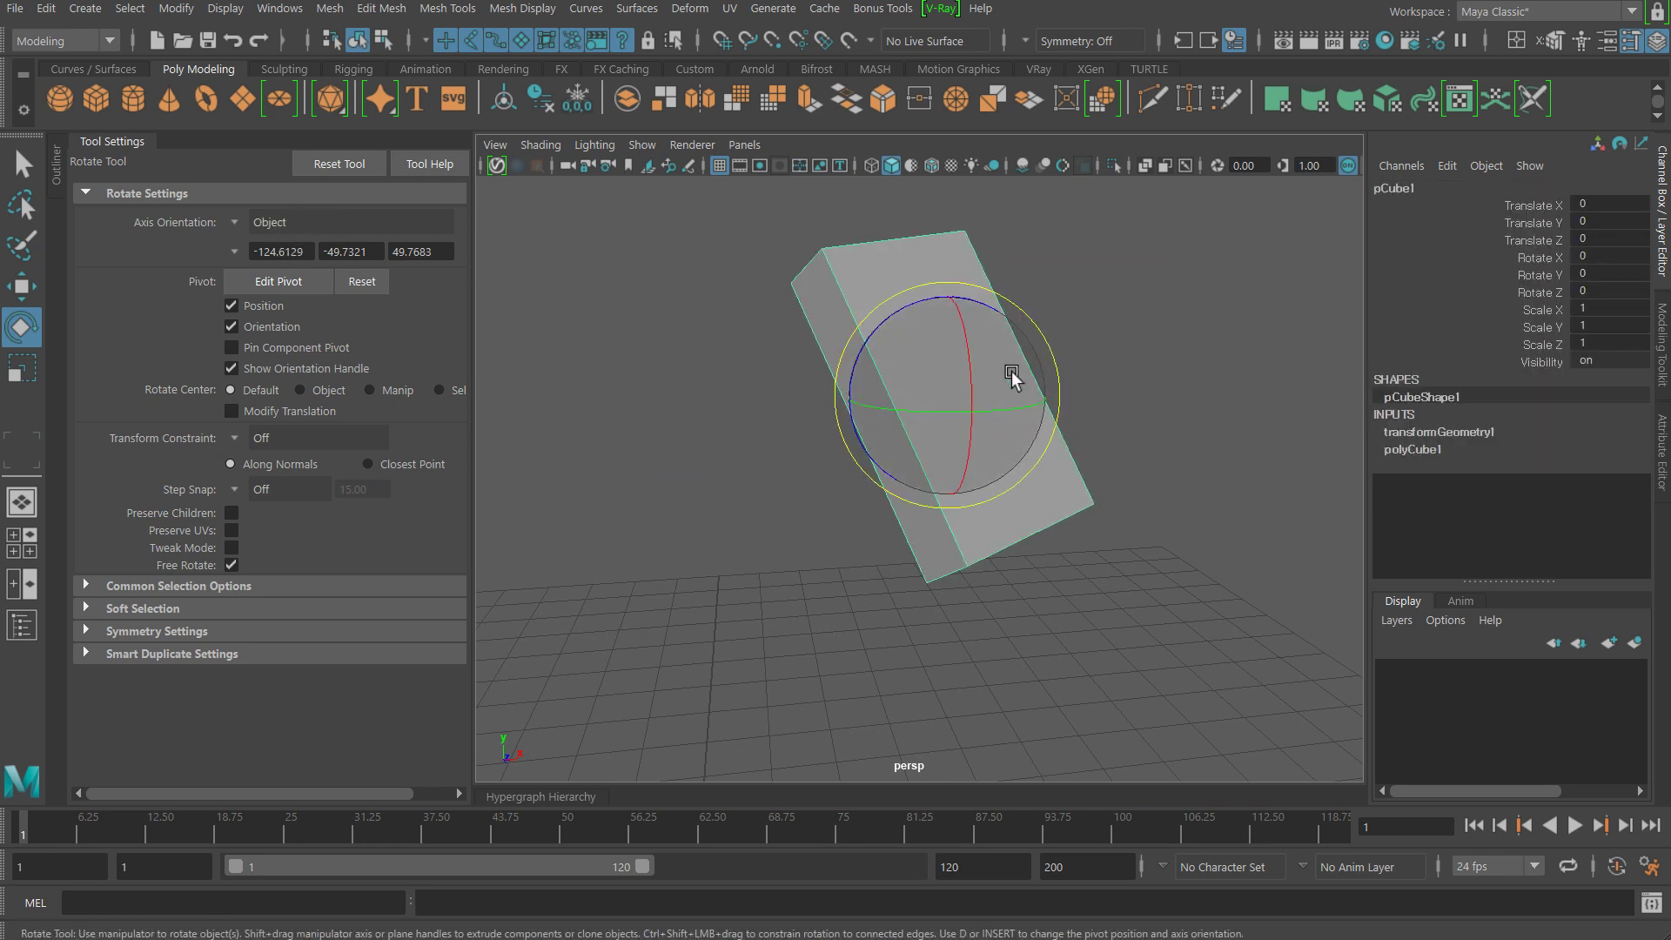
Step: Reapply Set To Face on the front face and inspect the aligned axes from several angles
mouse_move(993, 376)
alt+mouse_down()
mouse_move(952, 429)
mouse_move(958, 388)
mouse_move(923, 393)
alt+mouse_up()
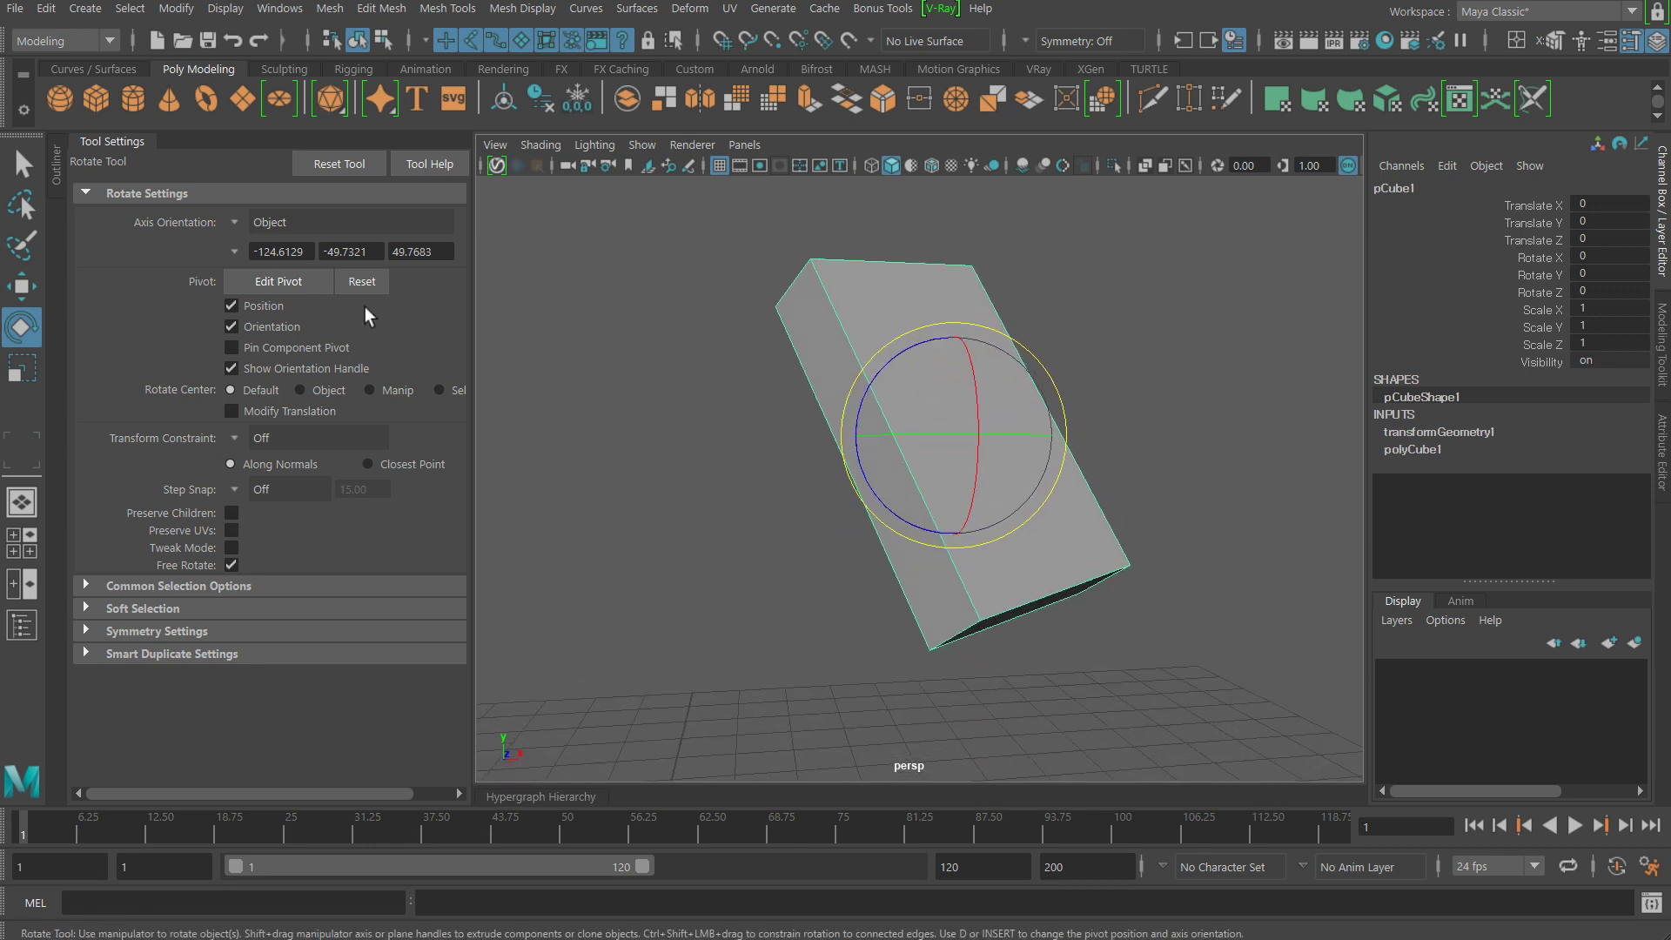
click(232, 254)
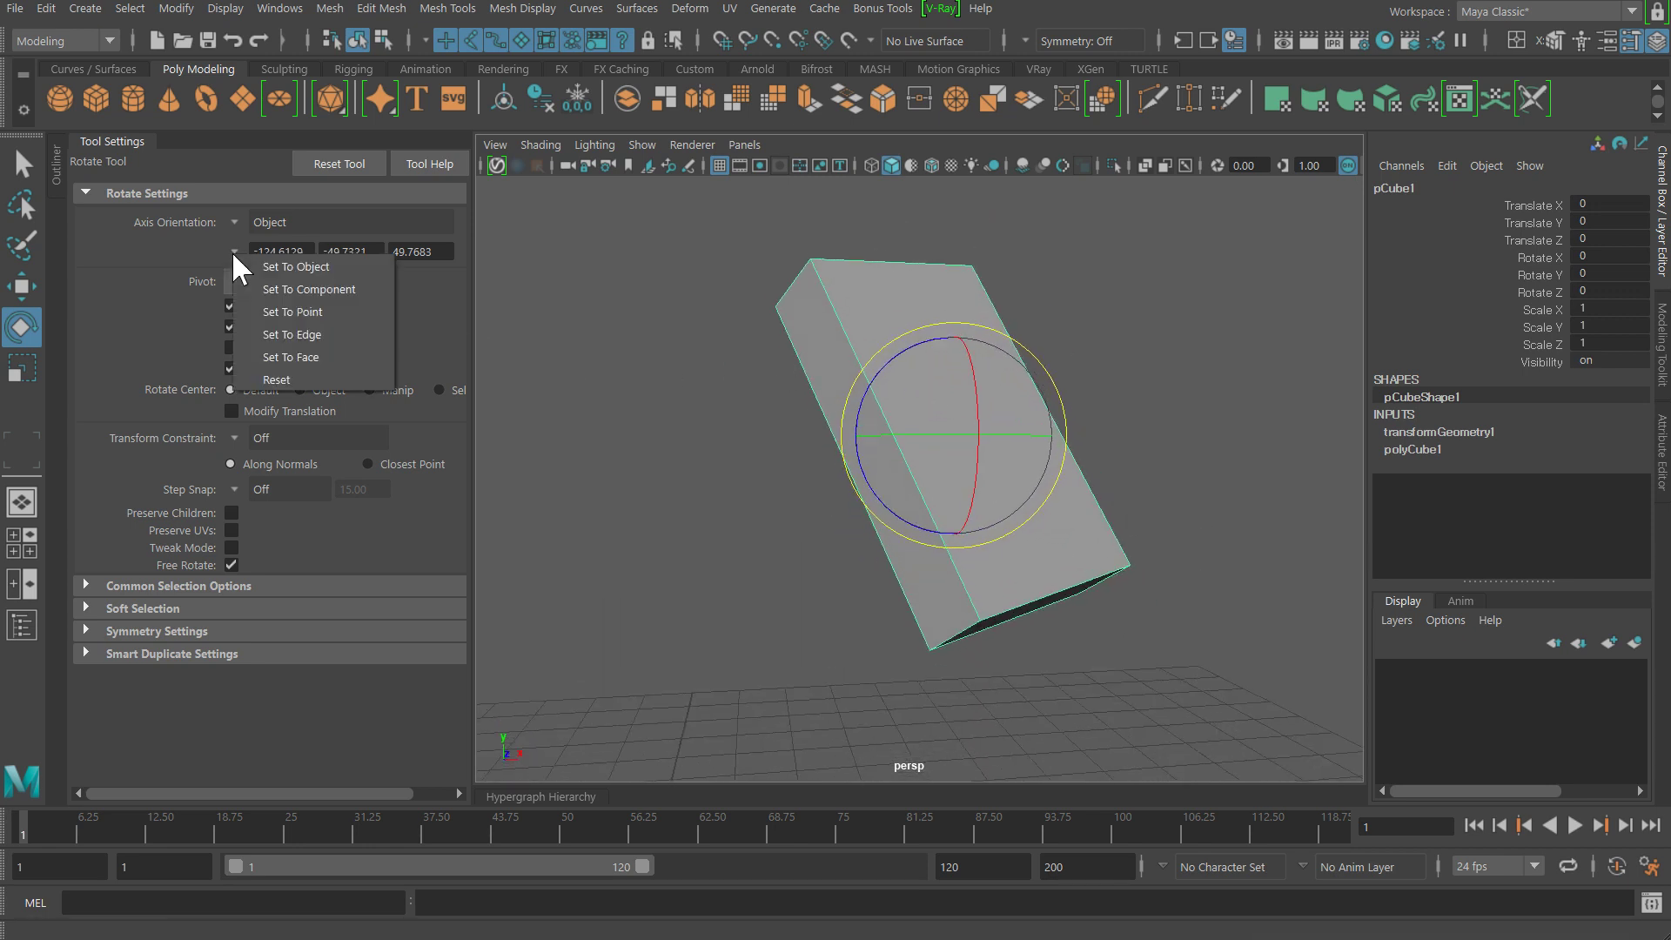
click(320, 357)
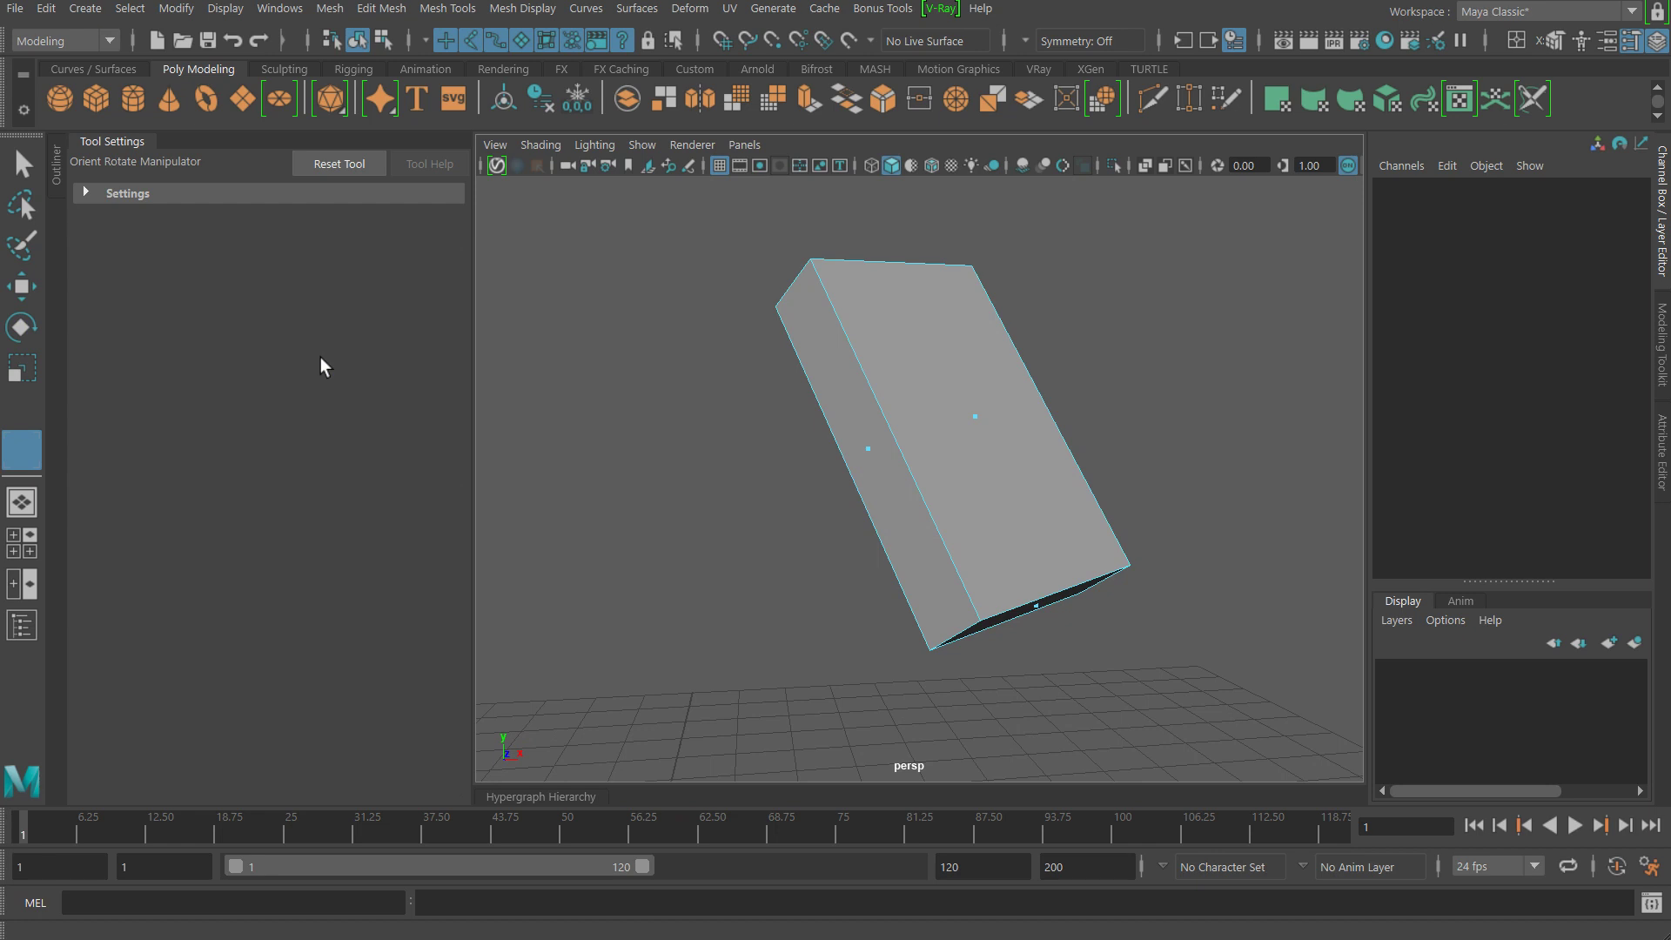
click(977, 419)
alt+right_drag(1211, 435, 999, 410)
mouse_move(999, 410)
alt+mouse_down()
mouse_move(999, 496)
mouse_move(928, 436)
alt+mouse_up()
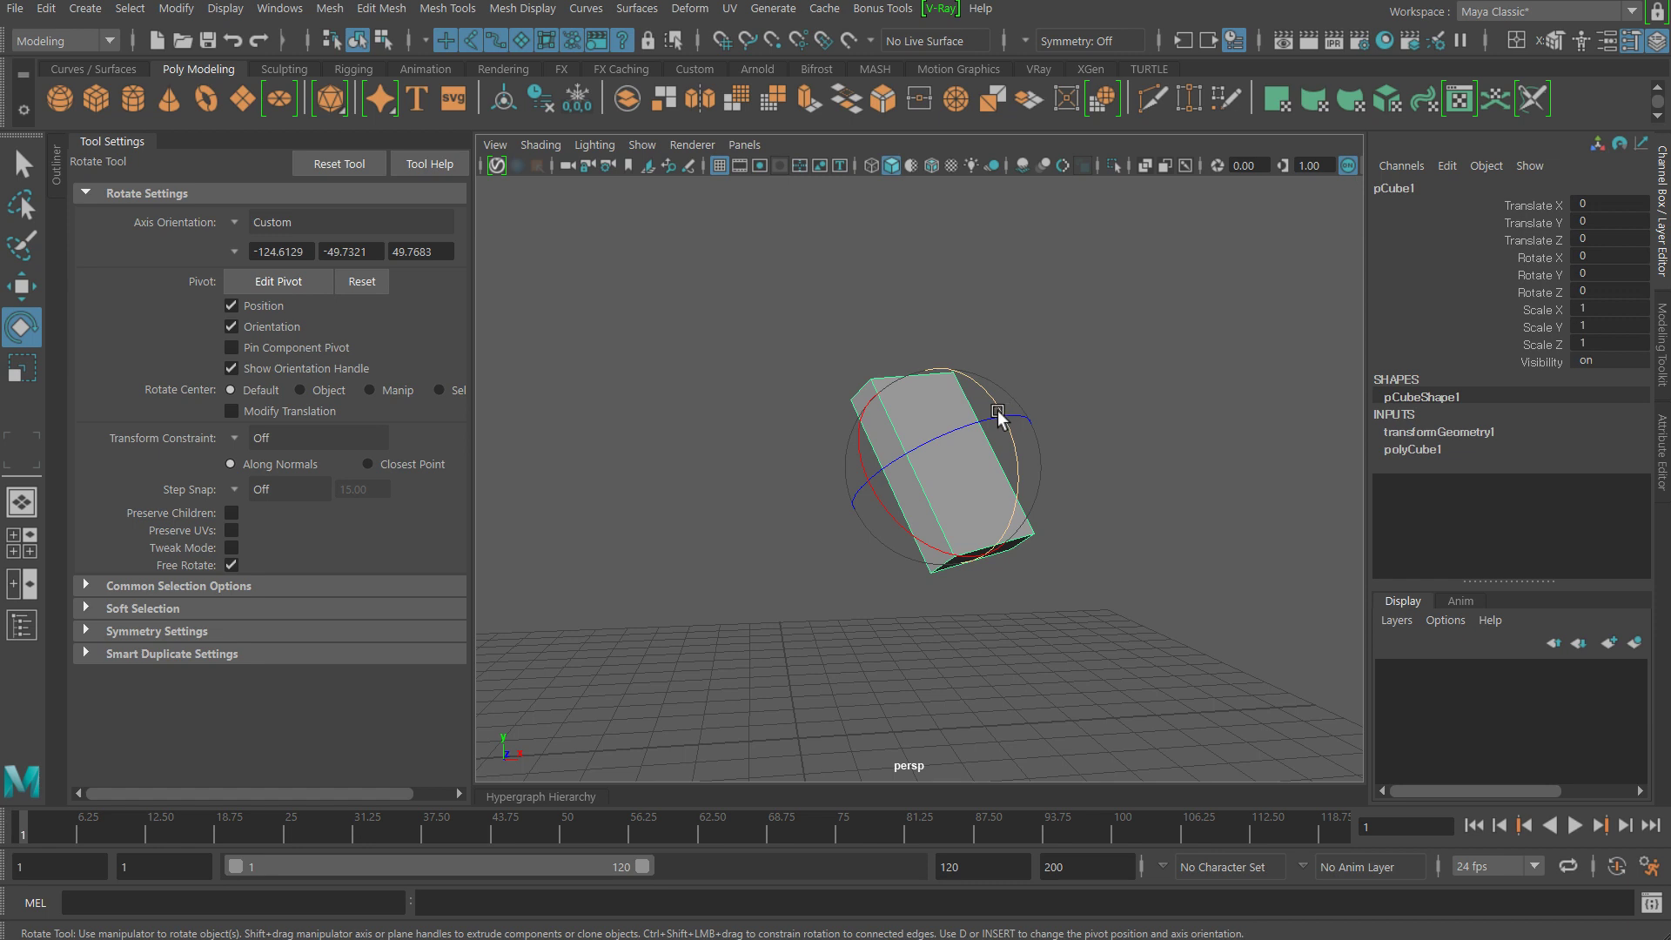
mouse_move(1063, 525)
alt+mouse_down()
mouse_move(914, 448)
mouse_move(1052, 526)
alt+mouse_up()
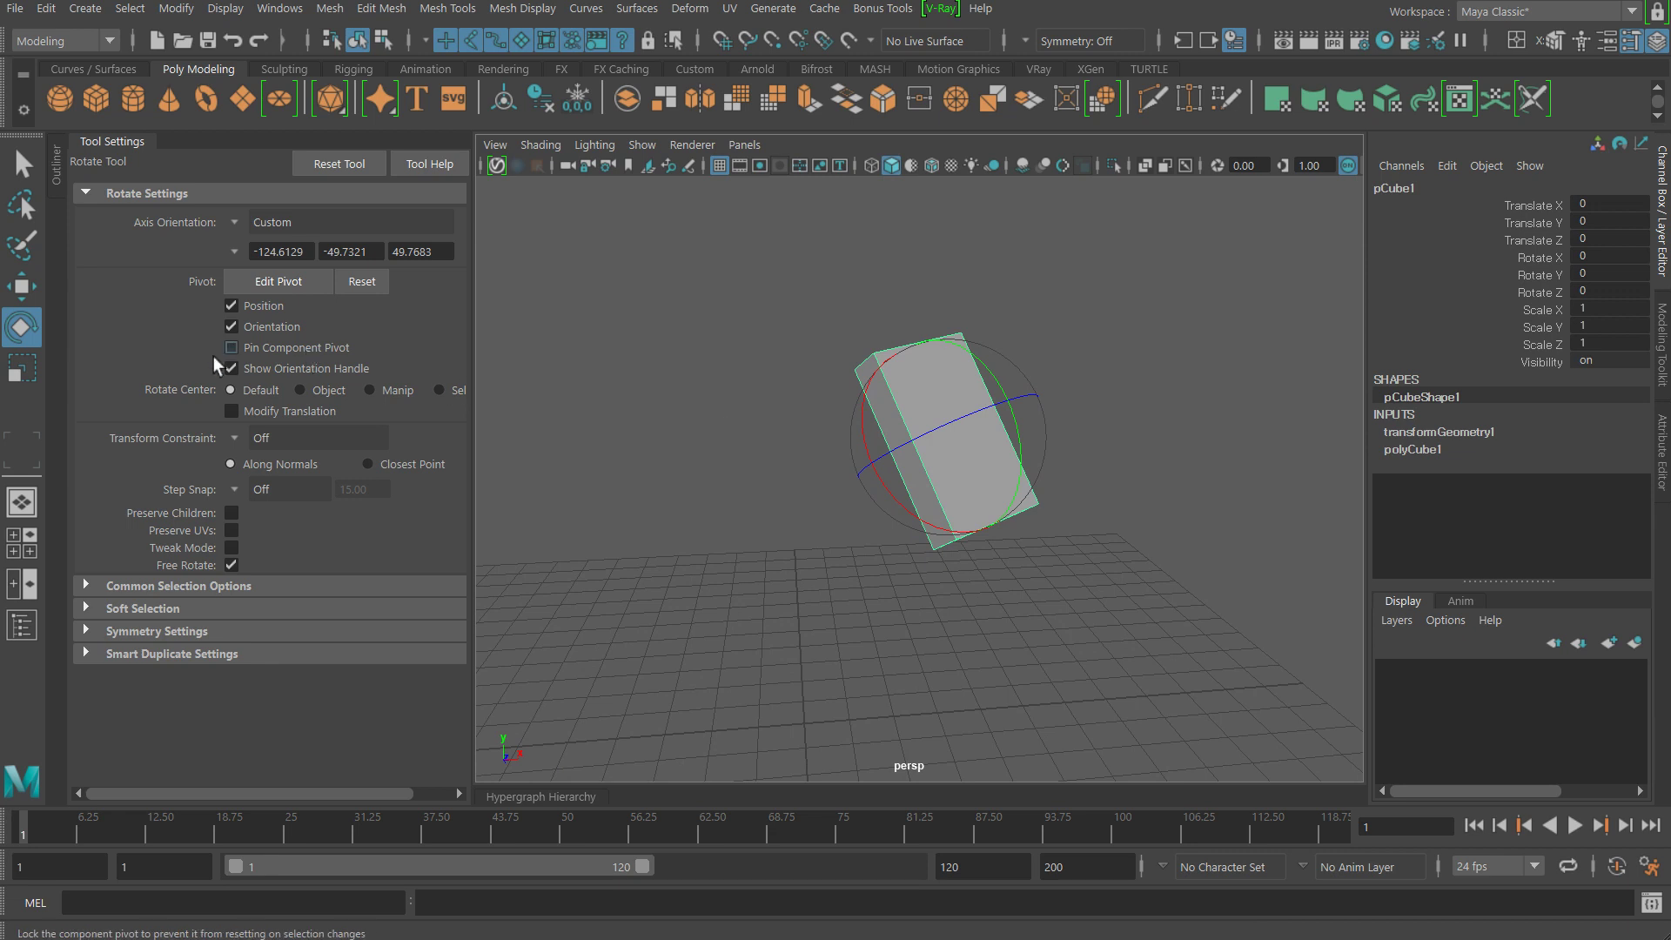
alt+right_drag(809, 439, 999, 468)
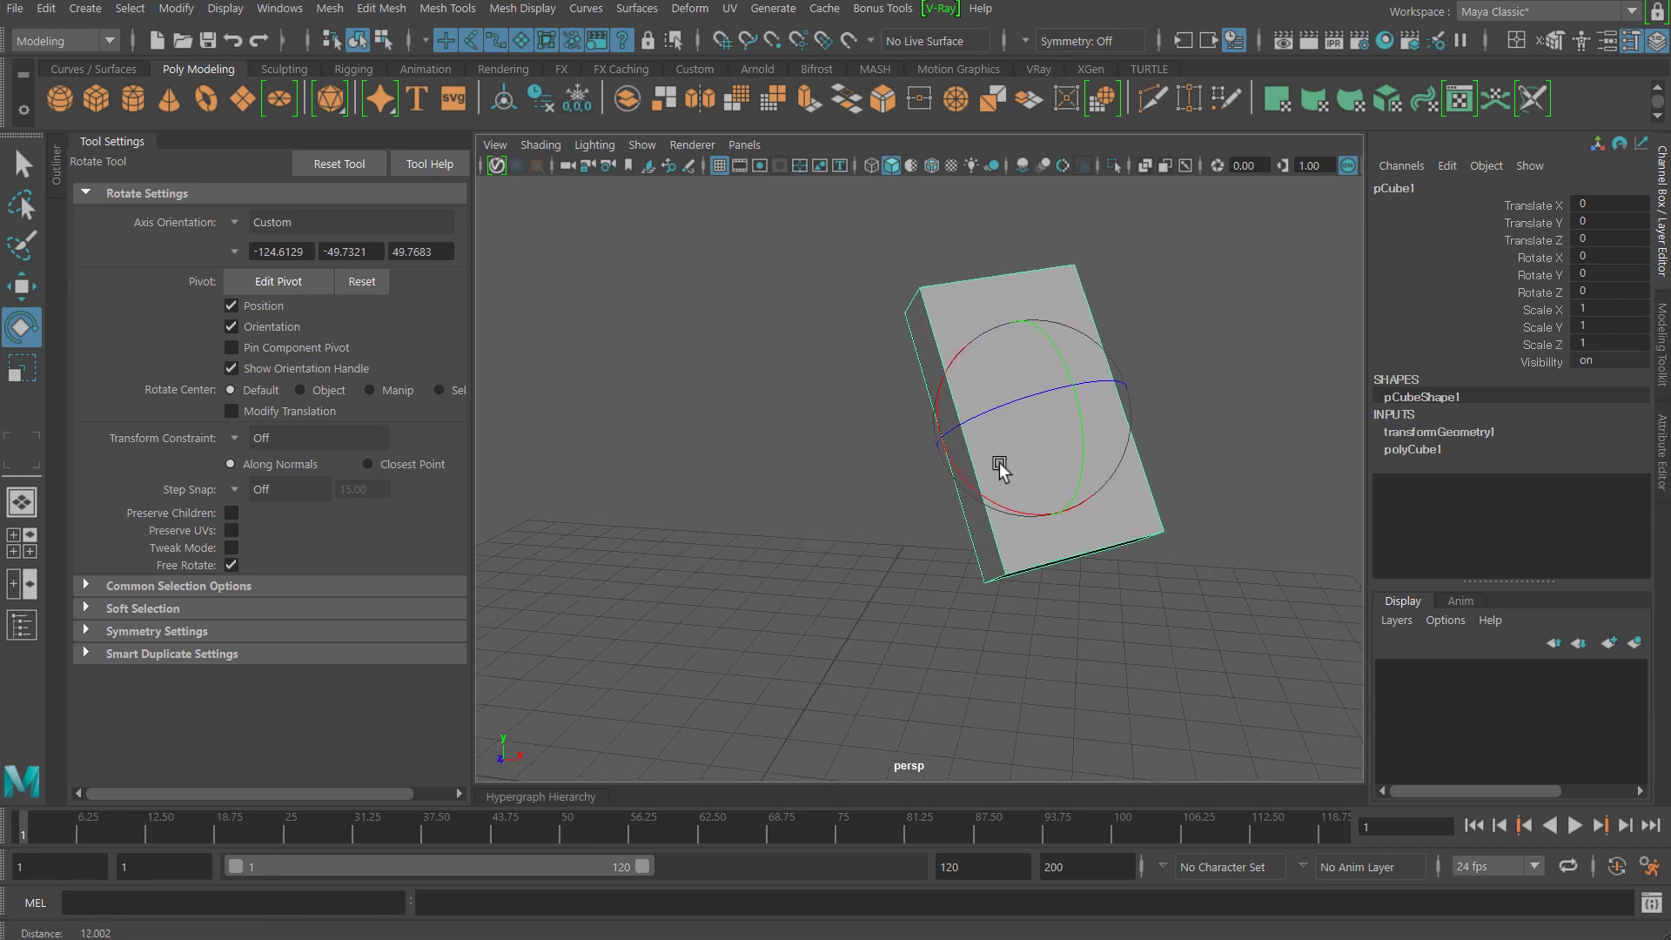
mouse_move(999, 468)
alt+mouse_down()
mouse_move(1108, 474)
mouse_move(1070, 474)
mouse_move(1053, 448)
alt+mouse_up()
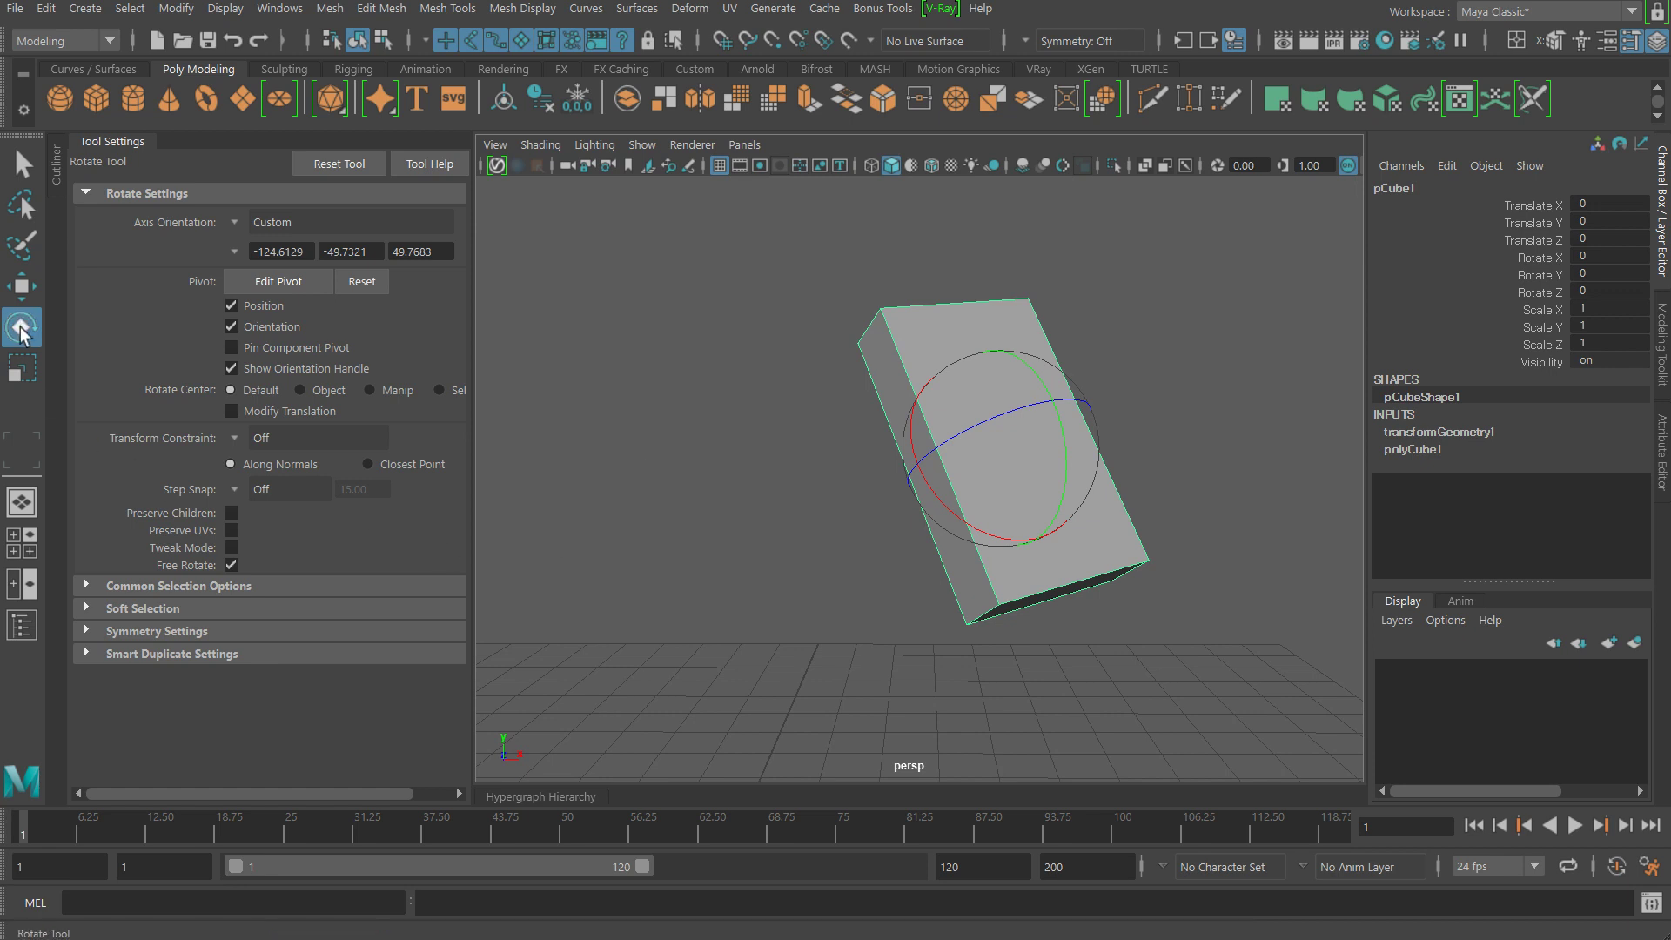
click(21, 286)
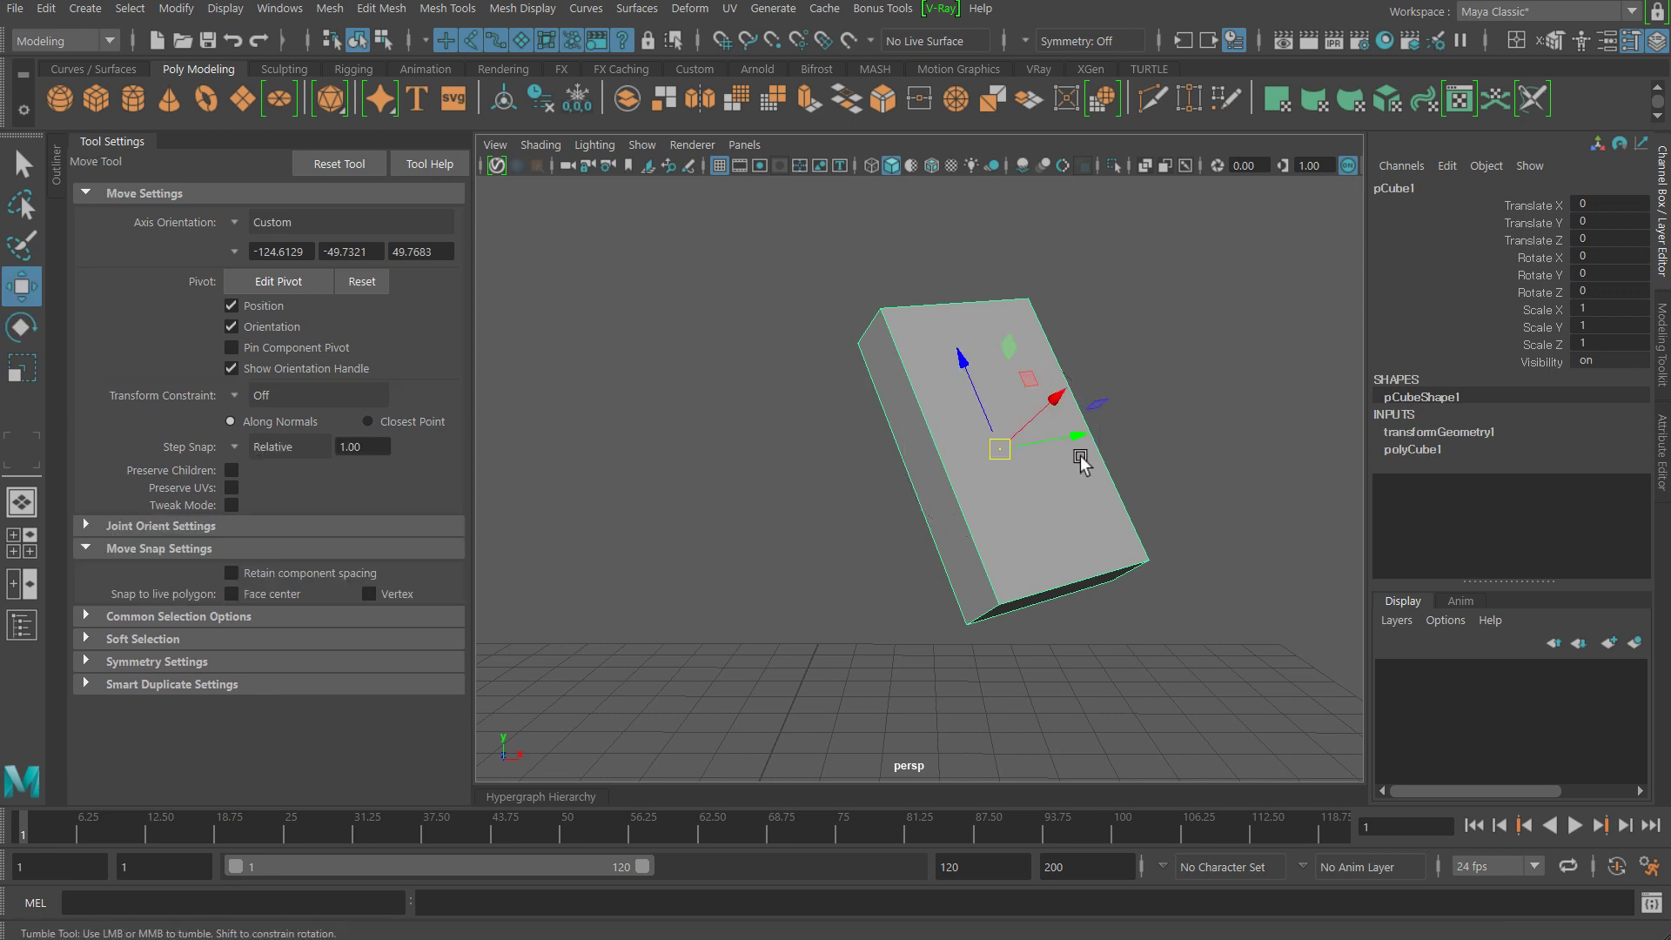
Step: Orbit to a close, square view of the tilted box and enter pivot editing with D
mouse_move(1082, 437)
alt+mouse_down()
mouse_move(1096, 448)
mouse_move(1011, 347)
alt+mouse_up()
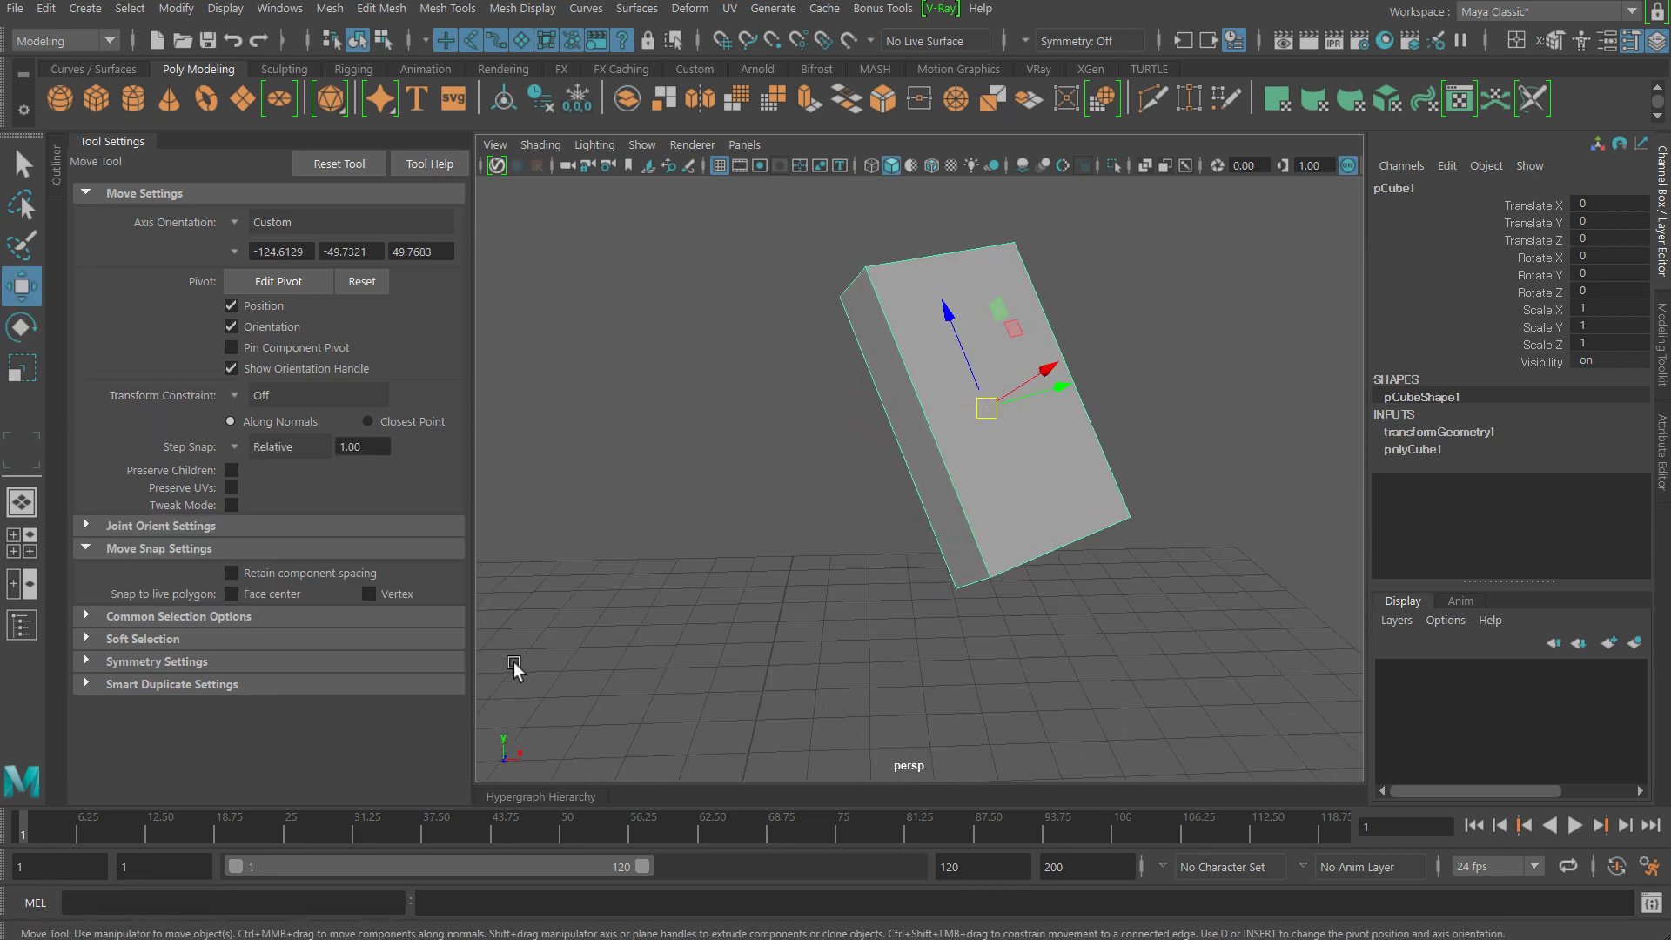
mouse_move(578, 753)
alt+mouse_down()
mouse_move(489, 758)
mouse_move(860, 465)
mouse_move(1248, 467)
alt+mouse_up()
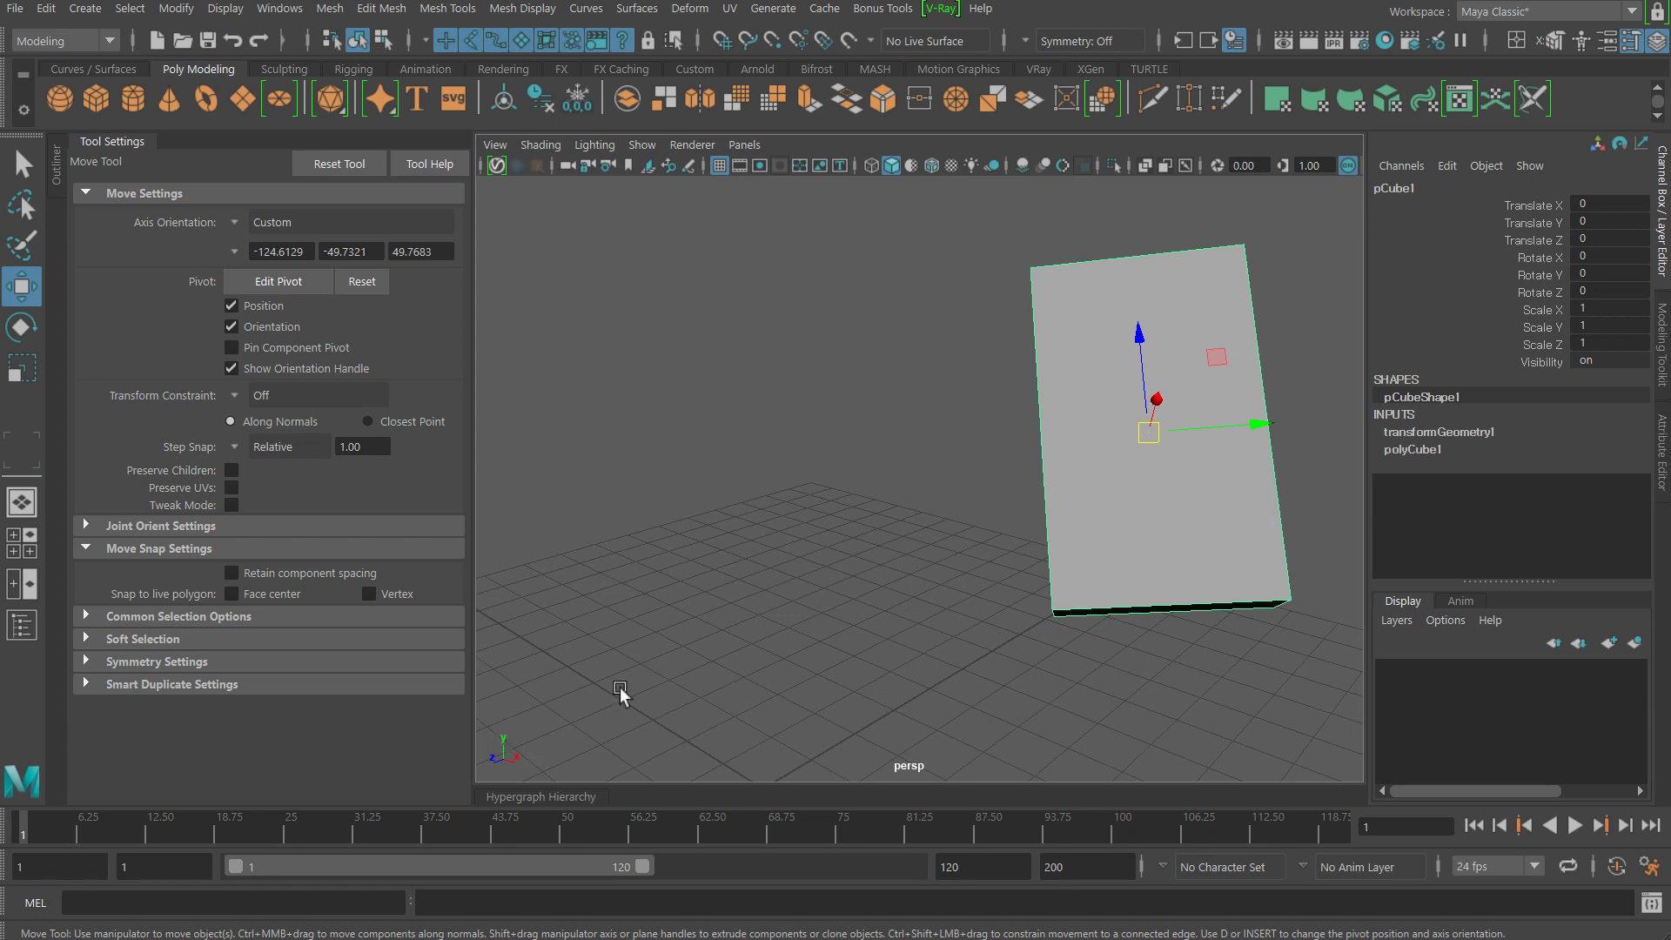
mouse_move(1186, 450)
alt+mouse_down()
mouse_move(1044, 449)
mouse_move(1056, 440)
alt+mouse_up()
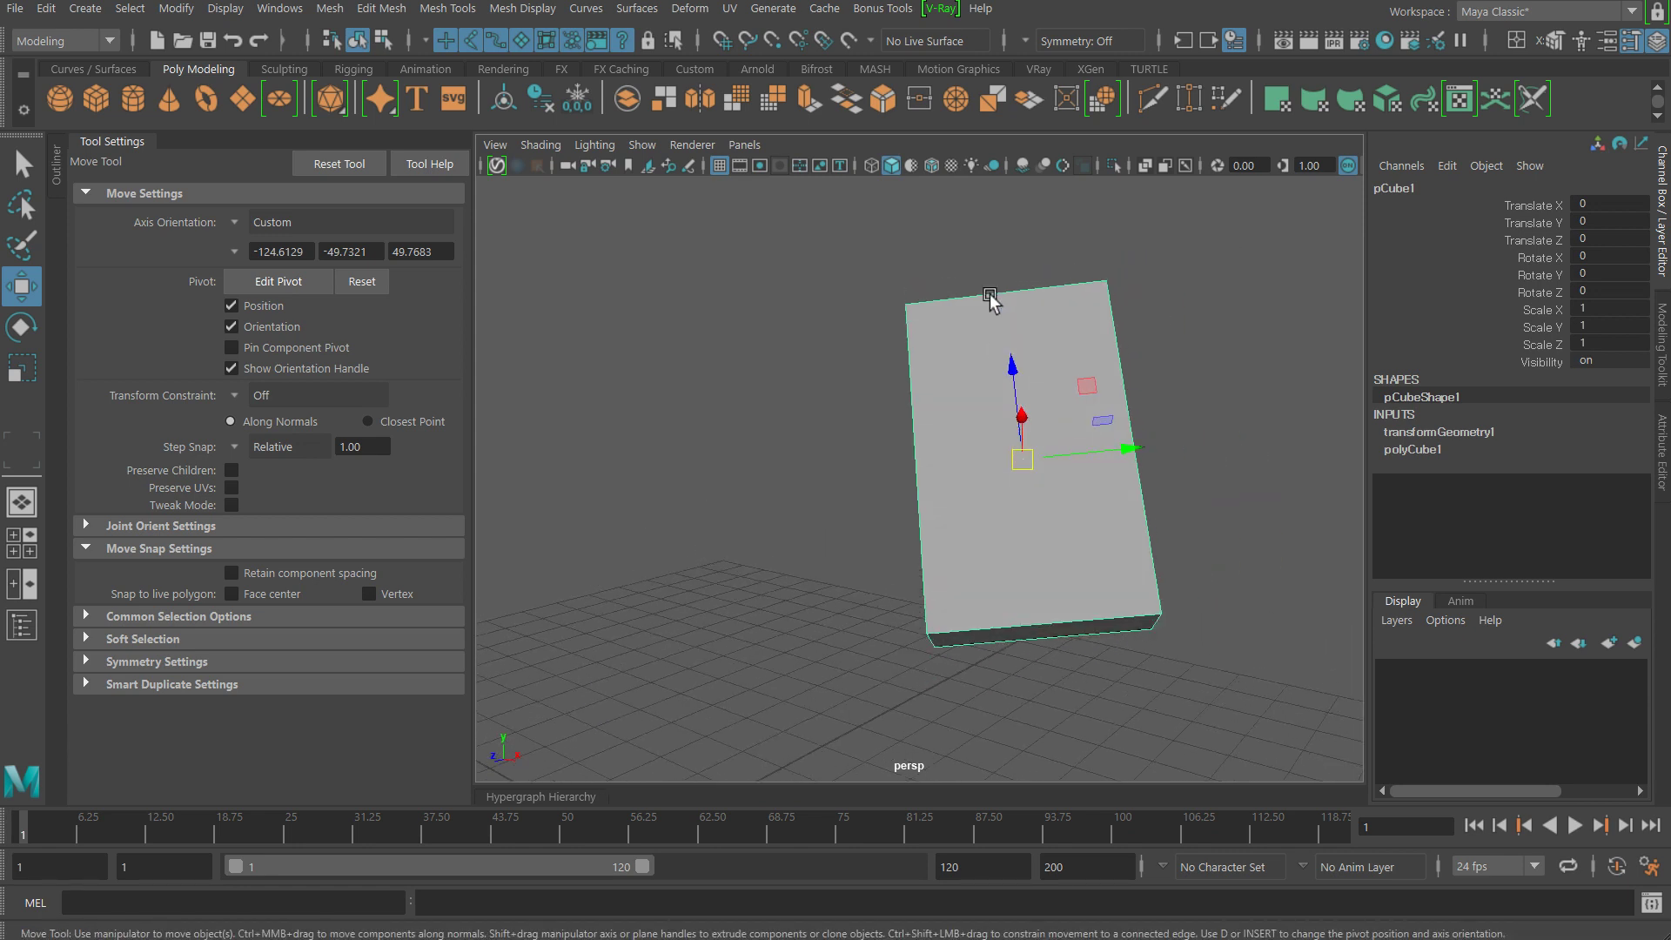
mouse_move(1261, 475)
alt+mouse_down()
mouse_move(932, 567)
mouse_move(1000, 514)
mouse_move(905, 508)
mouse_move(929, 450)
alt+mouse_up()
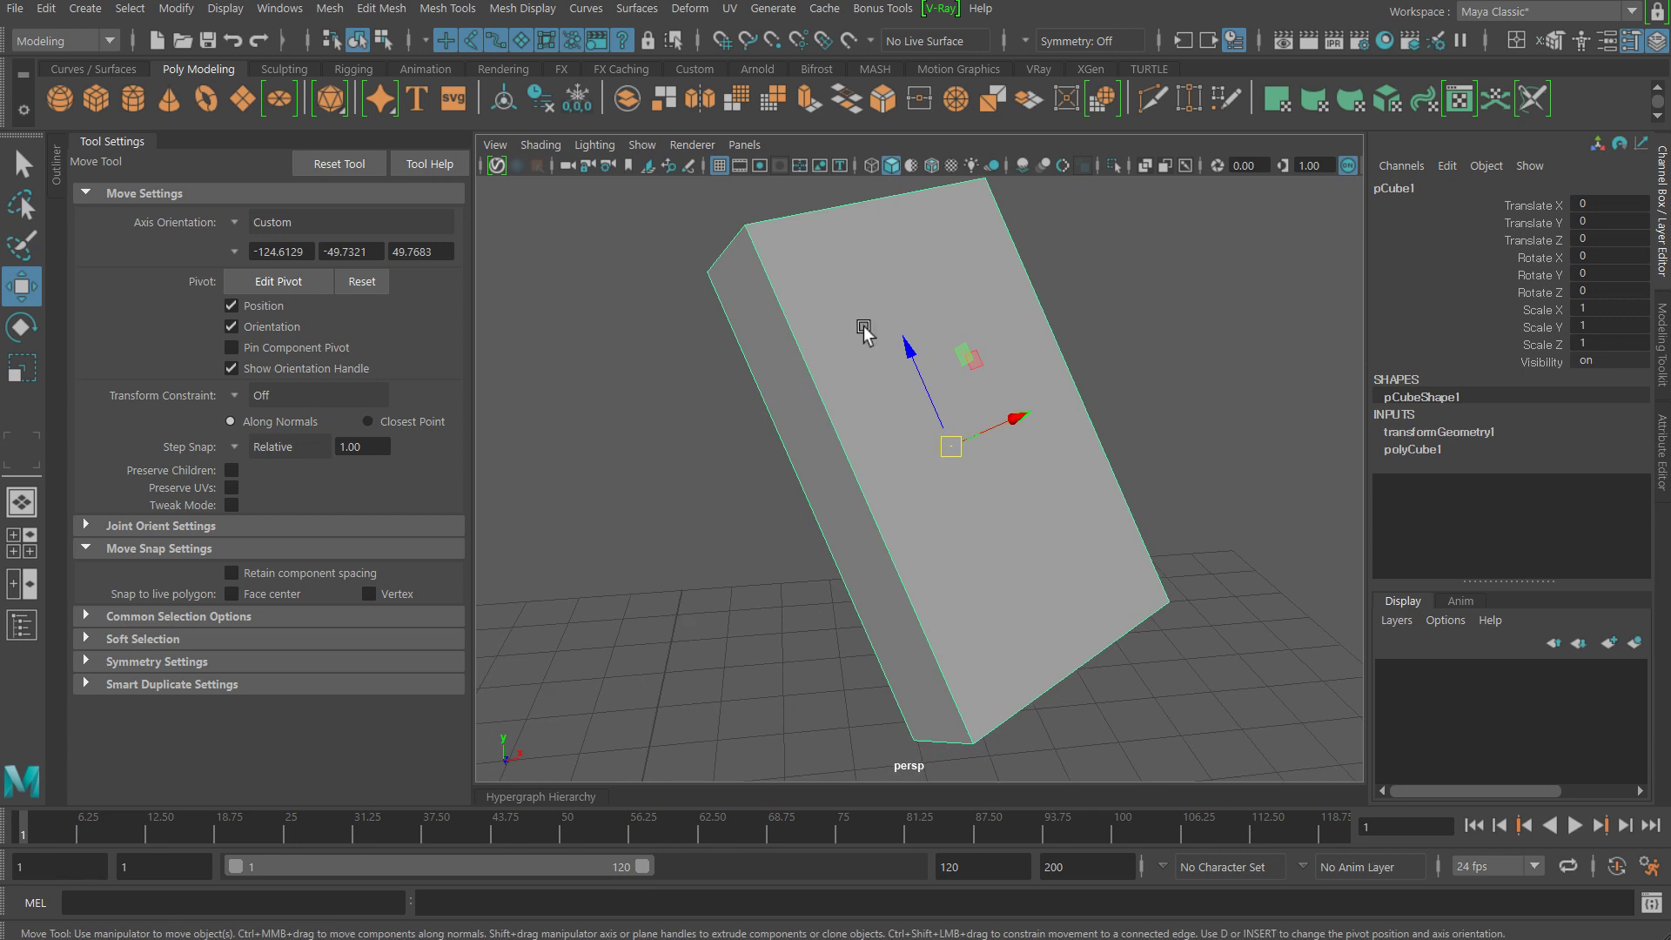
key(ctrl+z)
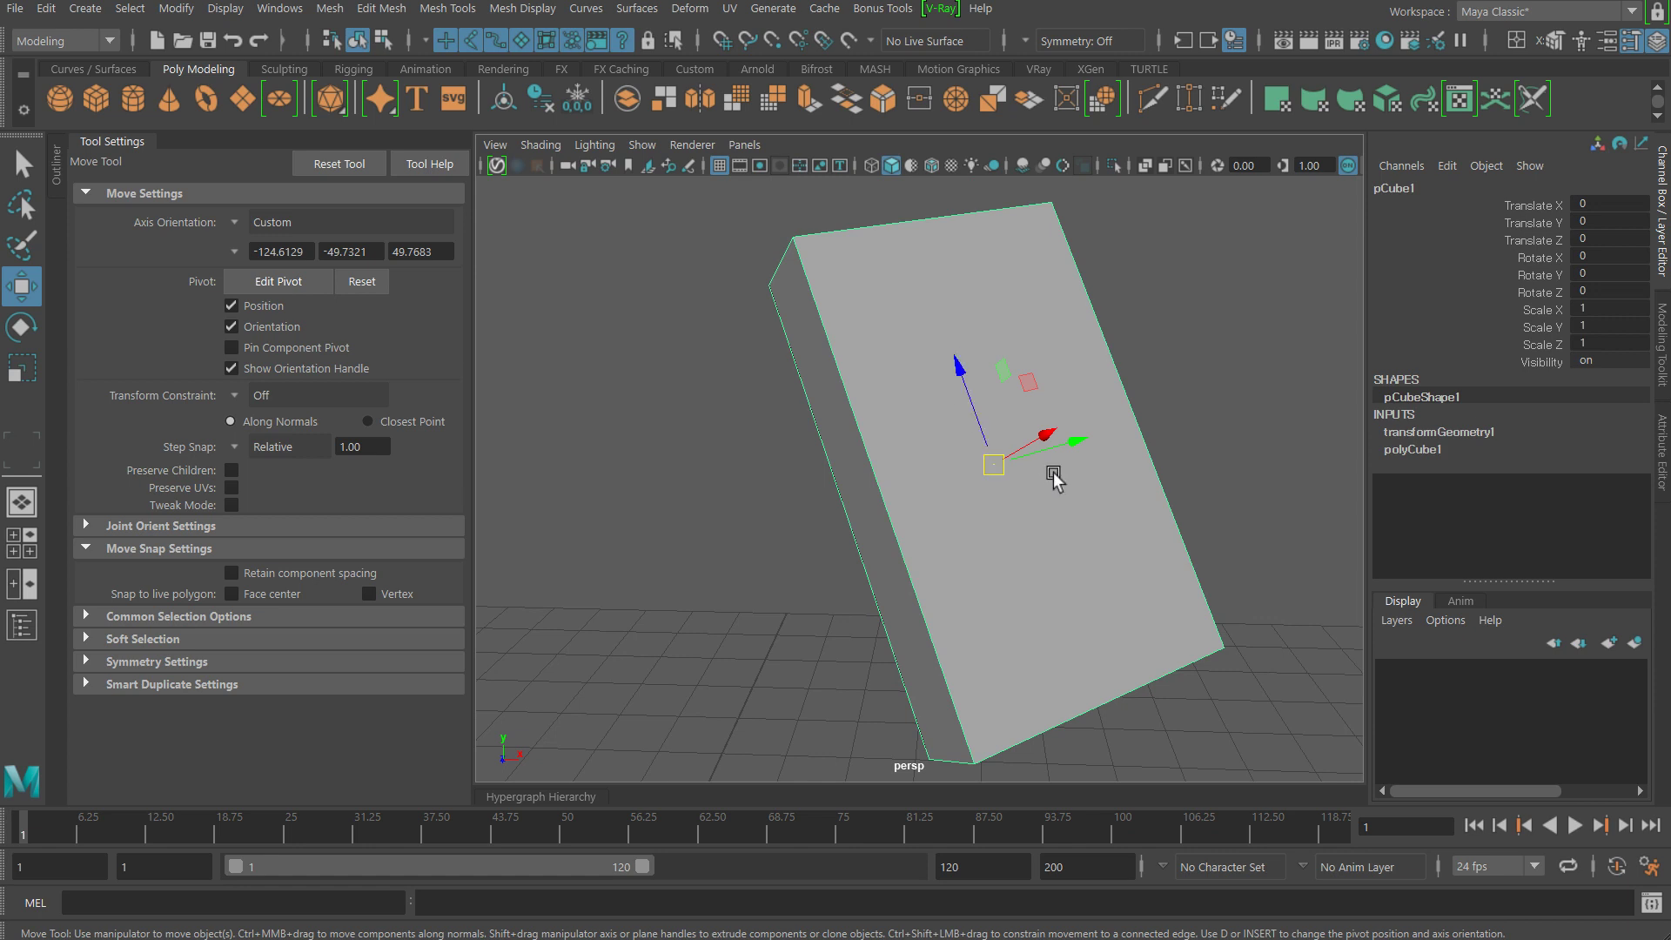
key(d)
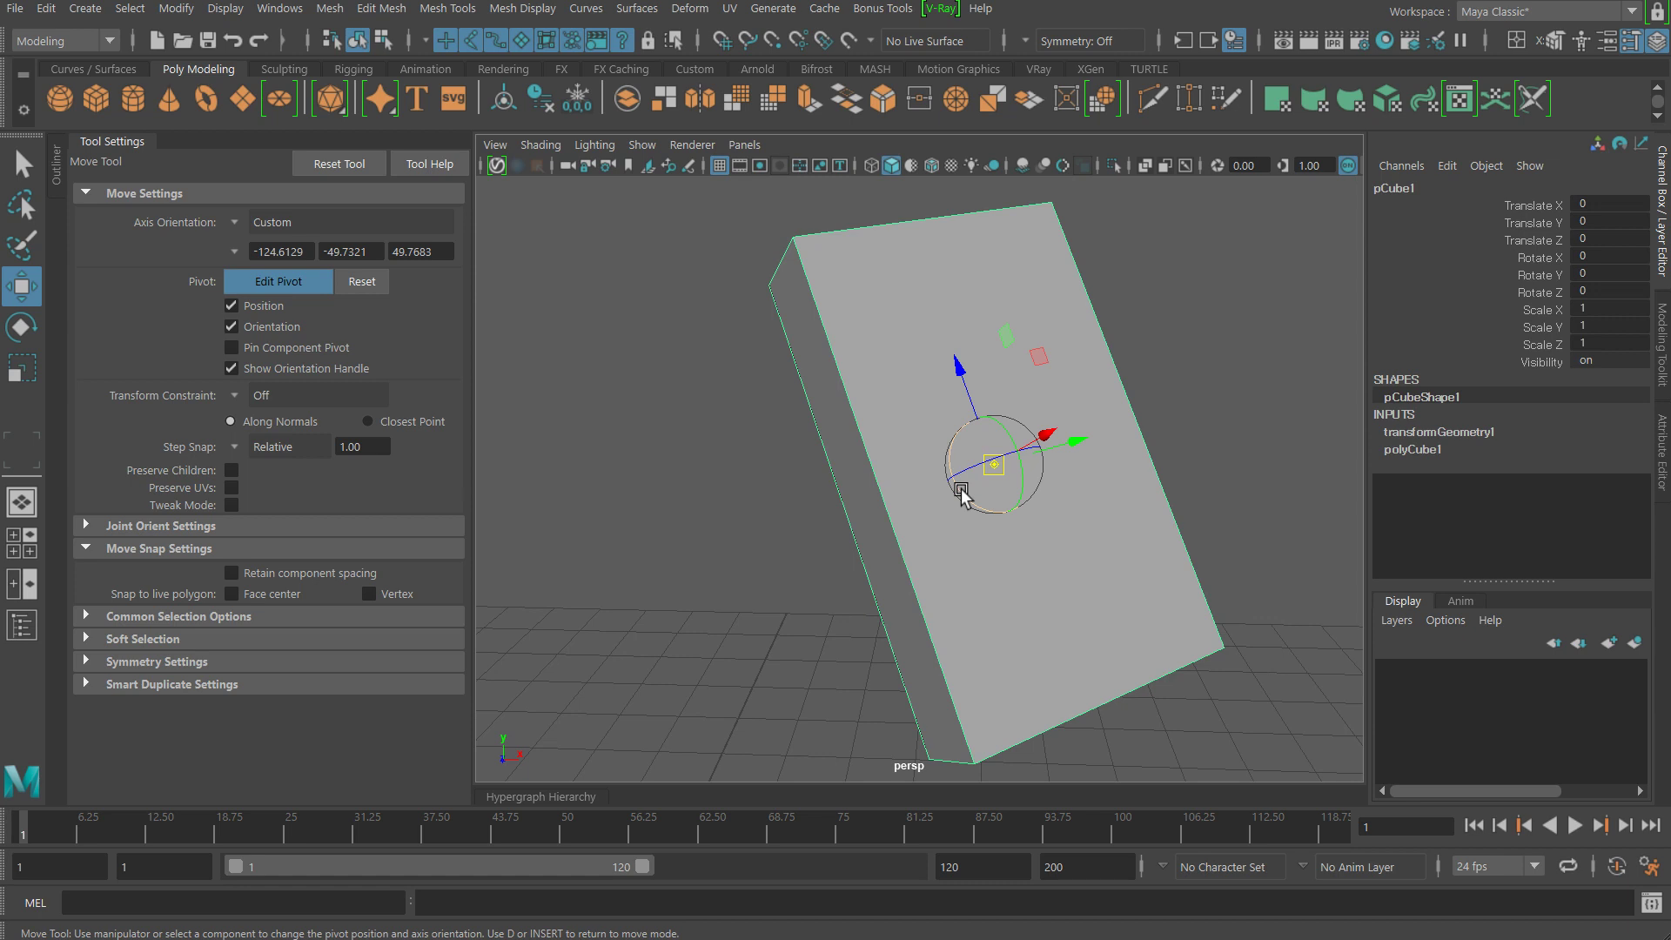
Step: Snap the box's pivot orientation onto its large front face so the axes align
drag(960, 493, 1065, 515)
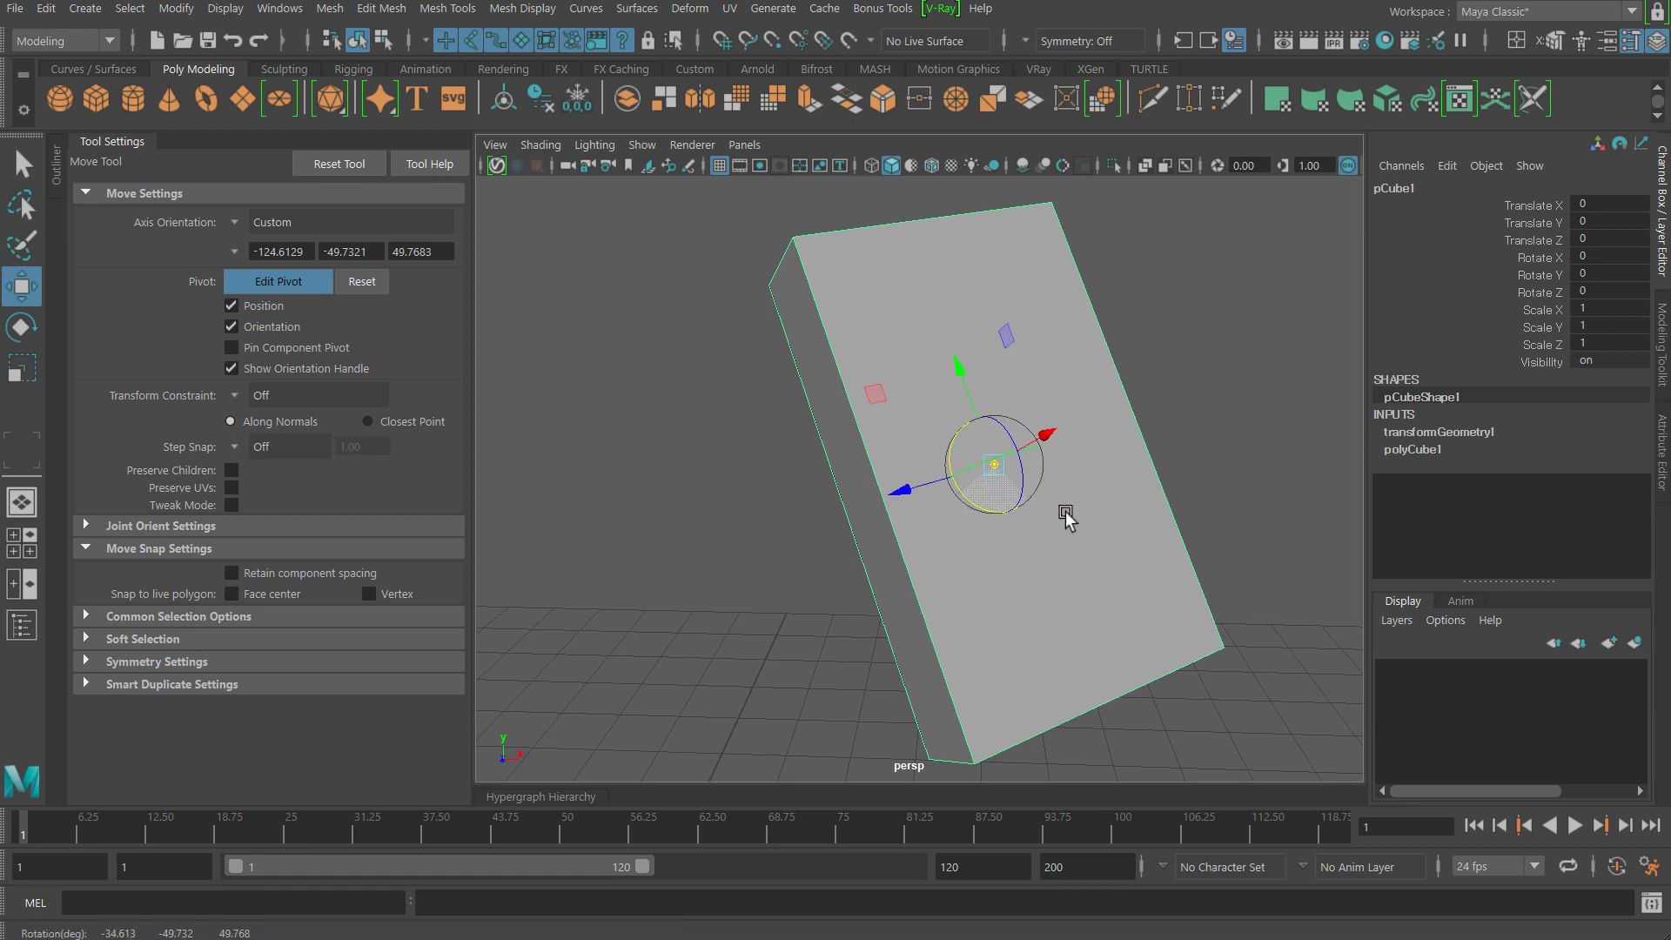
mouse_move(1085, 511)
alt+mouse_down()
mouse_move(1100, 496)
mouse_move(924, 482)
alt+mouse_up()
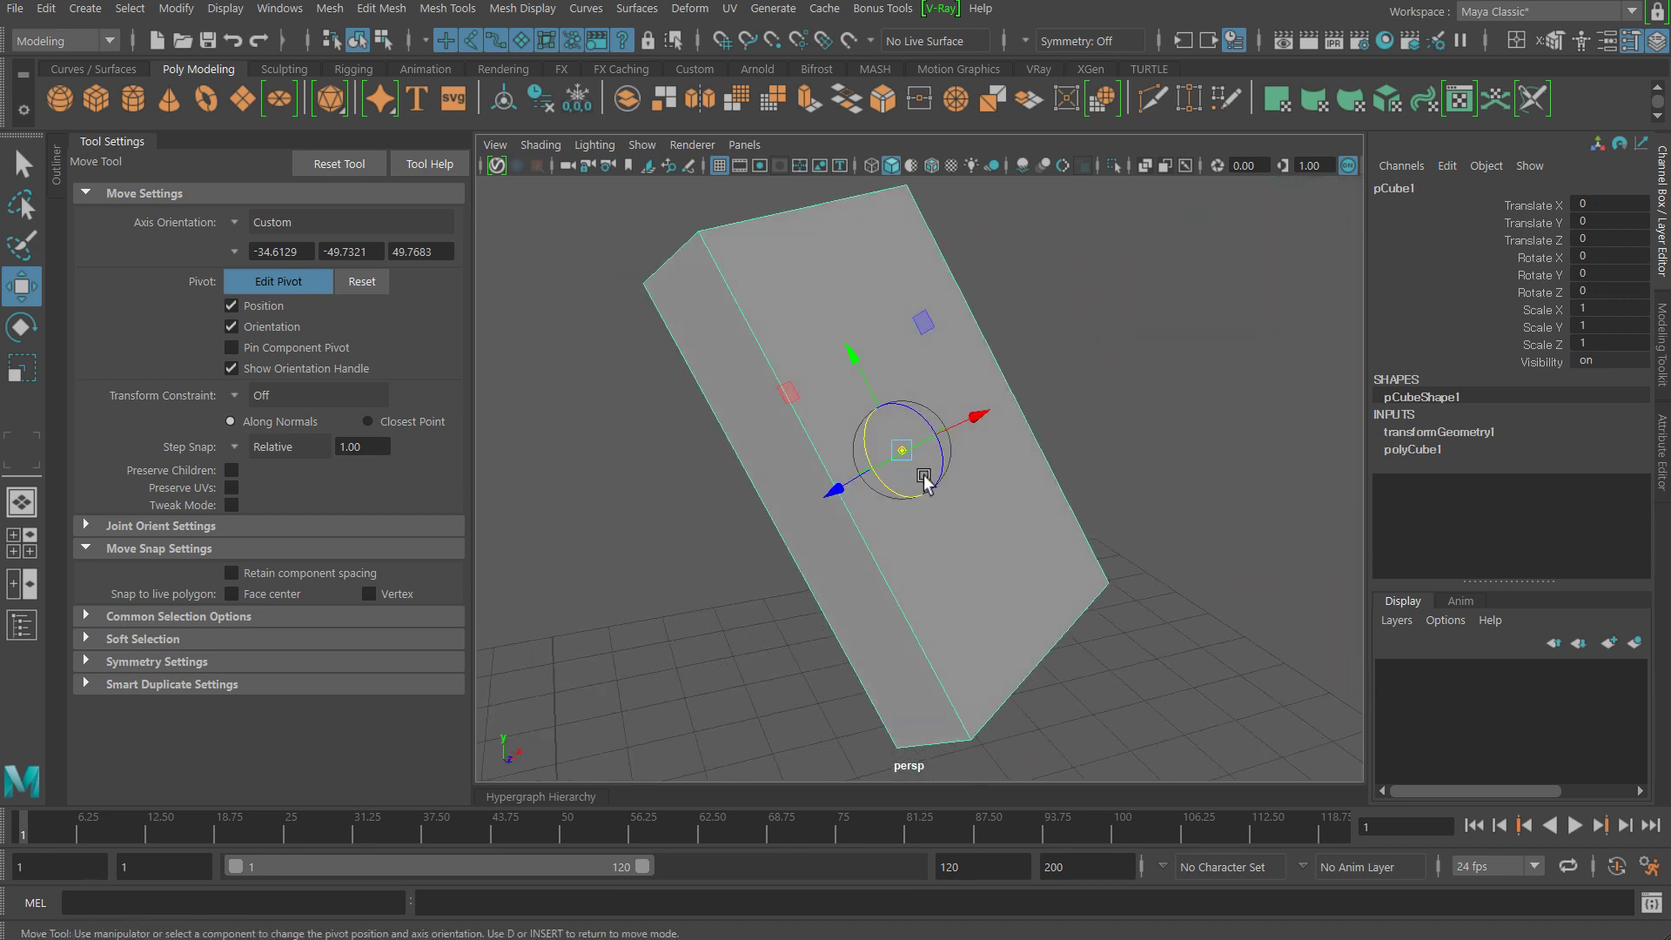
mouse_move(1062, 504)
alt+mouse_down()
mouse_move(1153, 439)
mouse_move(999, 474)
alt+mouse_up()
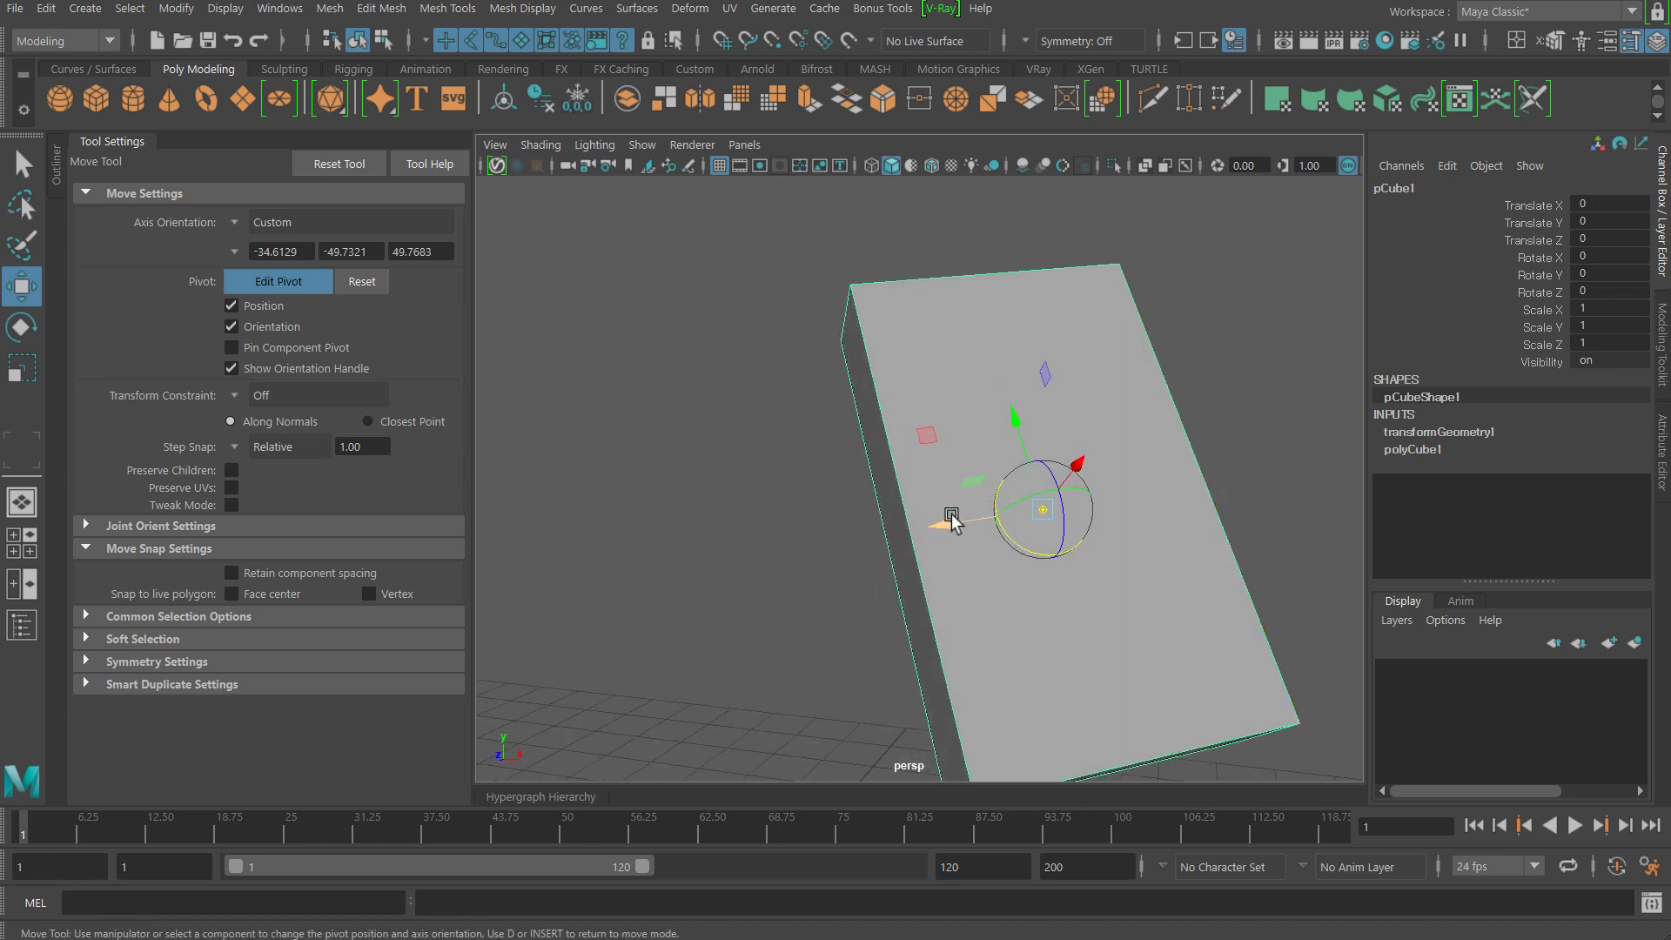
mouse_move(1040, 522)
alt+mouse_down()
mouse_move(1116, 616)
mouse_move(1001, 546)
alt+mouse_up()
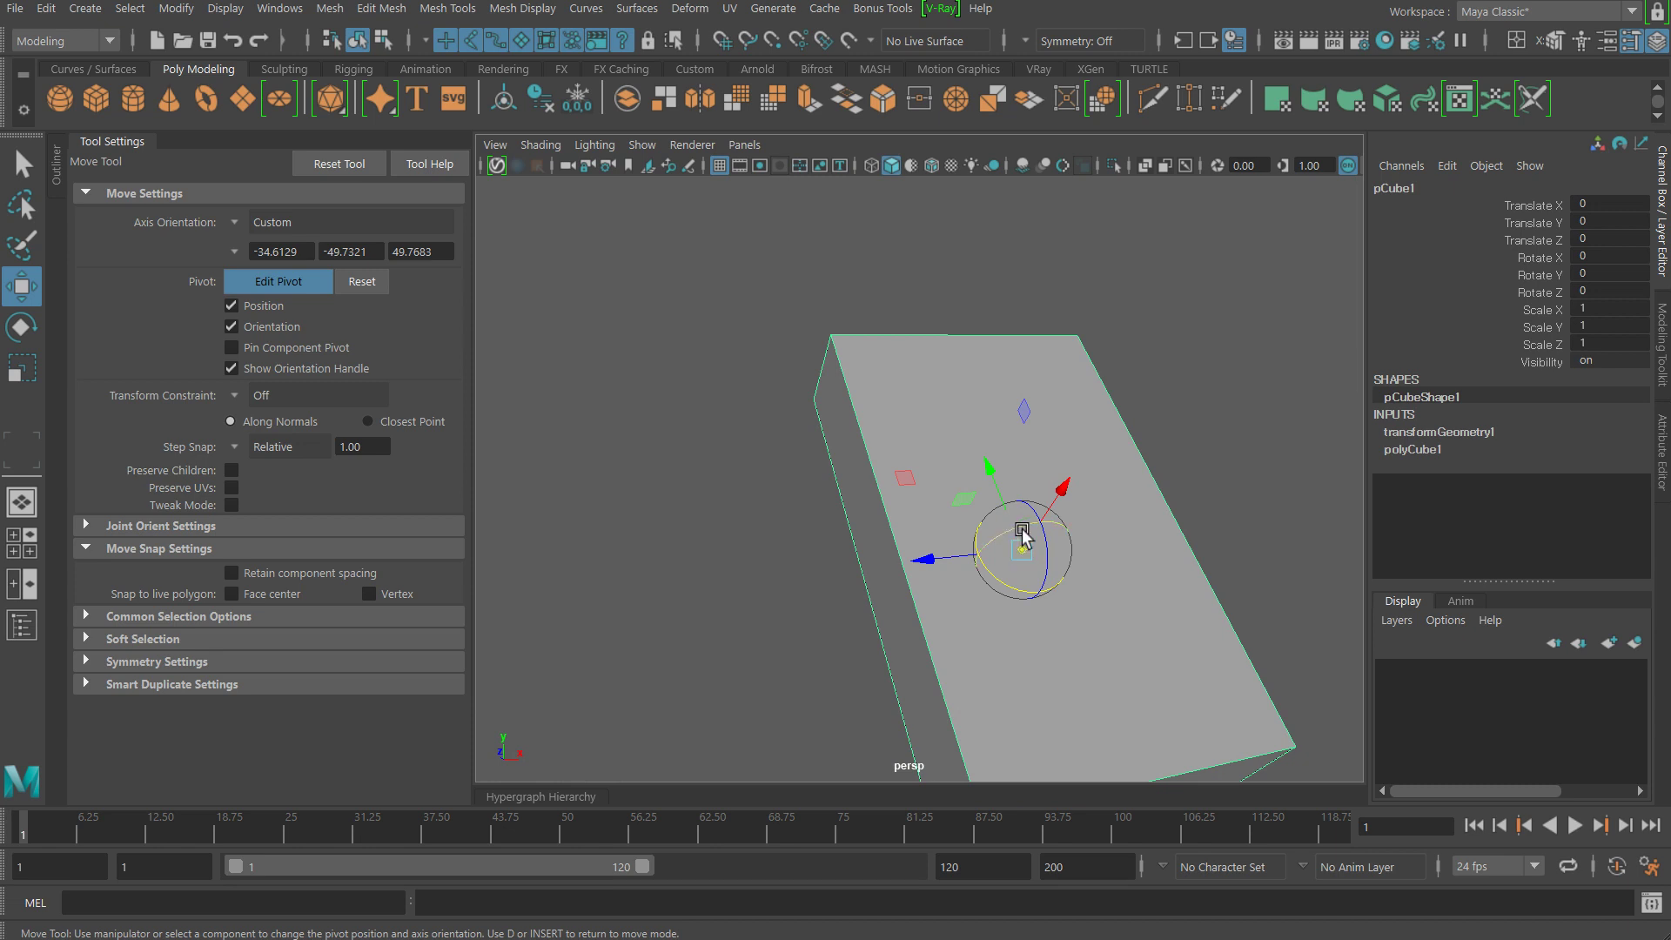
key(j)
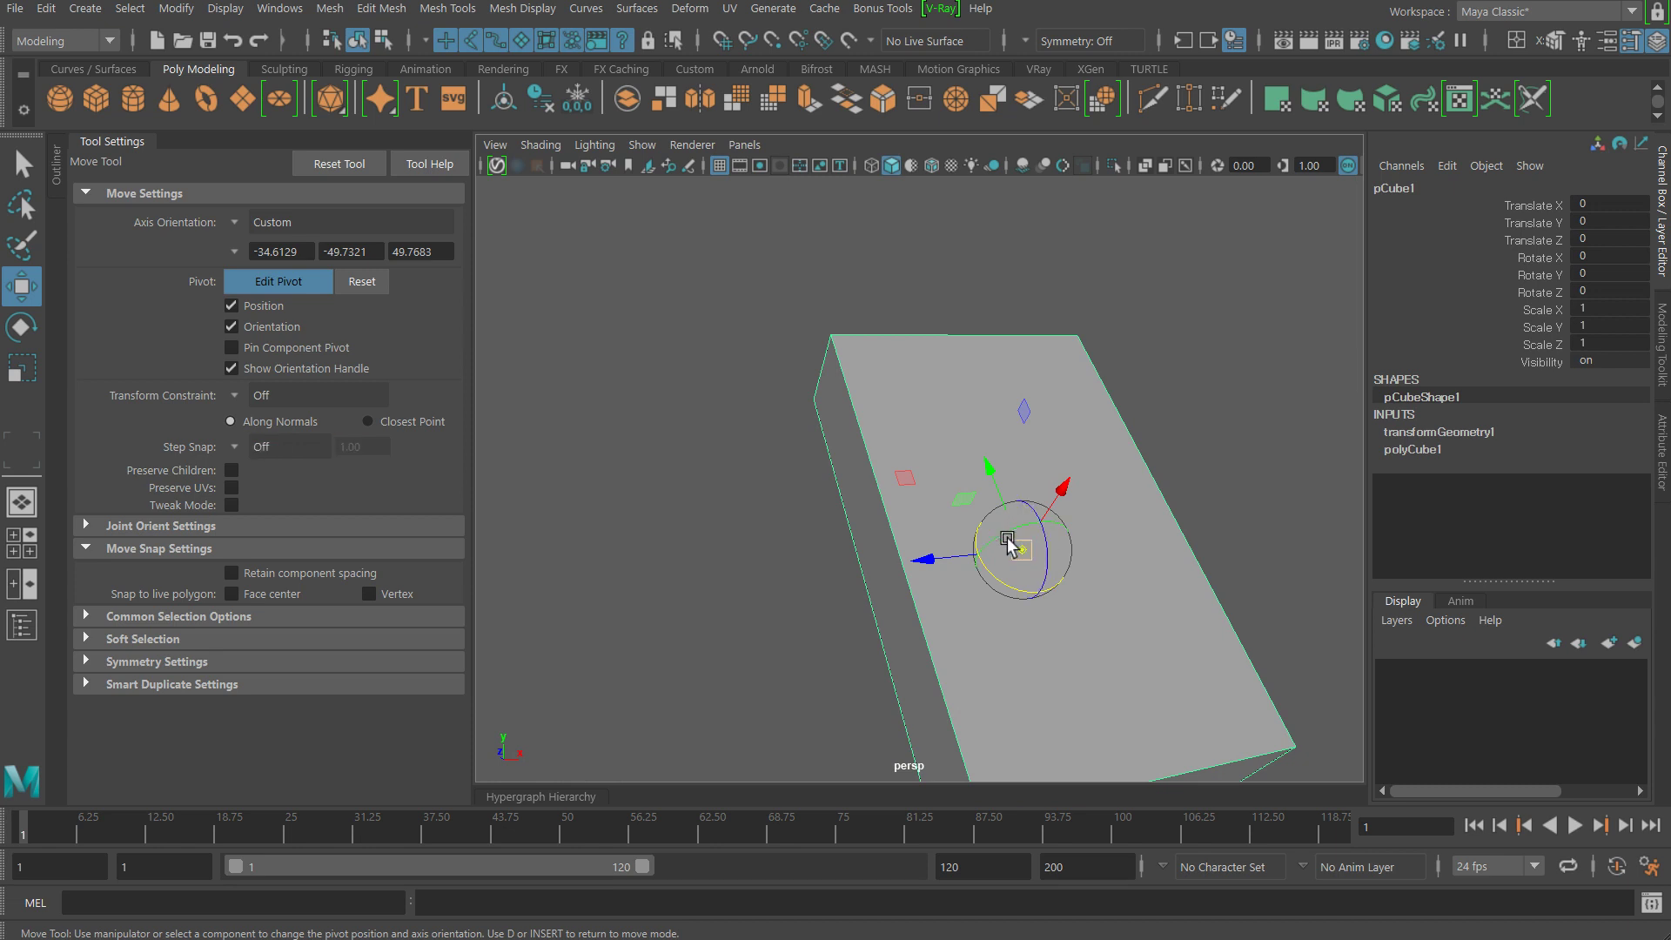
drag(1003, 540, 1126, 508)
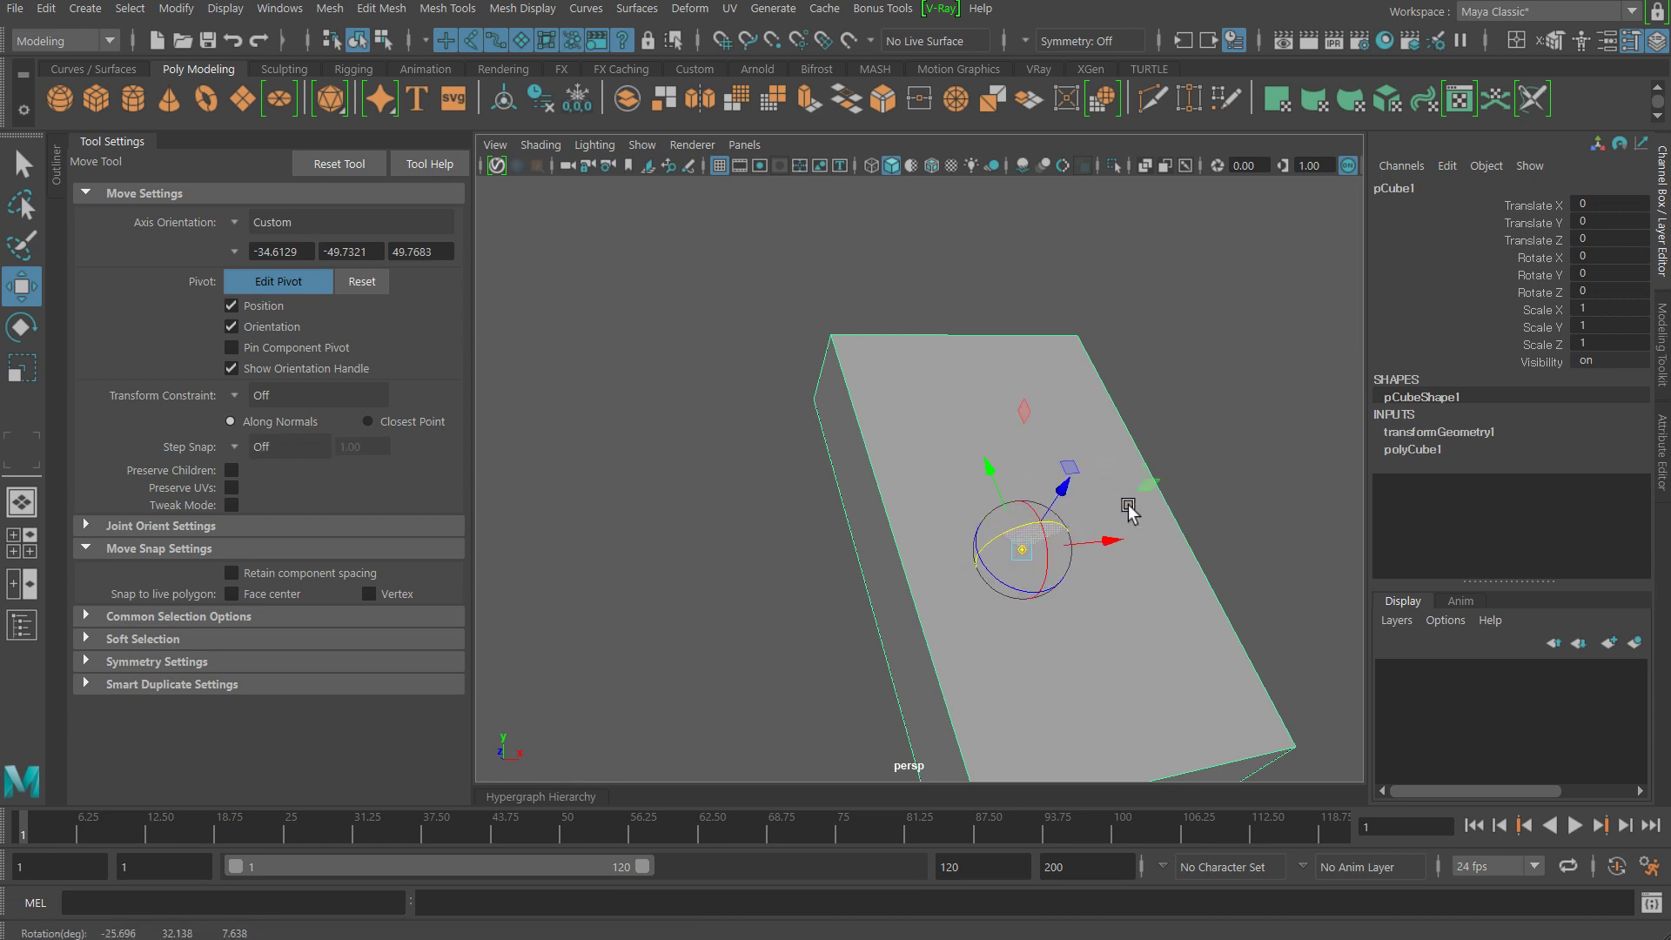
Step: Orbit around the box to check the aligned axes, then exit pivot editing
mouse_move(1235, 659)
alt+mouse_down()
mouse_move(1103, 560)
mouse_move(1071, 571)
mouse_move(739, 514)
alt+mouse_up()
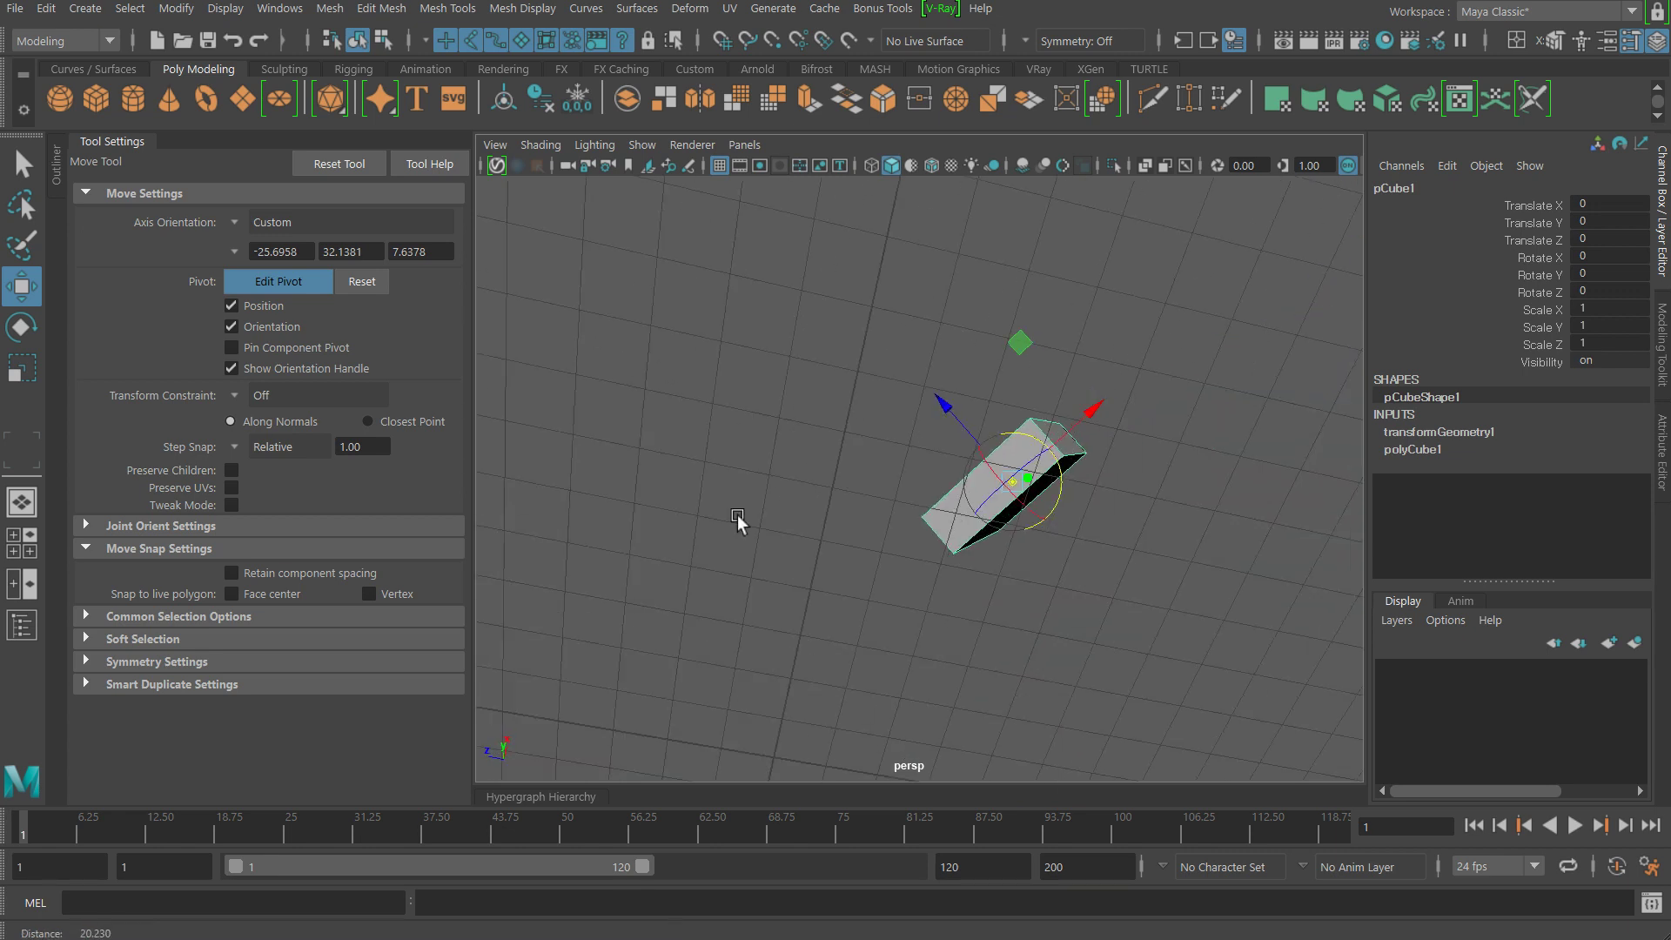
mouse_move(1029, 533)
alt+mouse_down()
mouse_move(1186, 627)
mouse_move(1194, 690)
mouse_move(993, 476)
mouse_move(1119, 425)
alt+mouse_up()
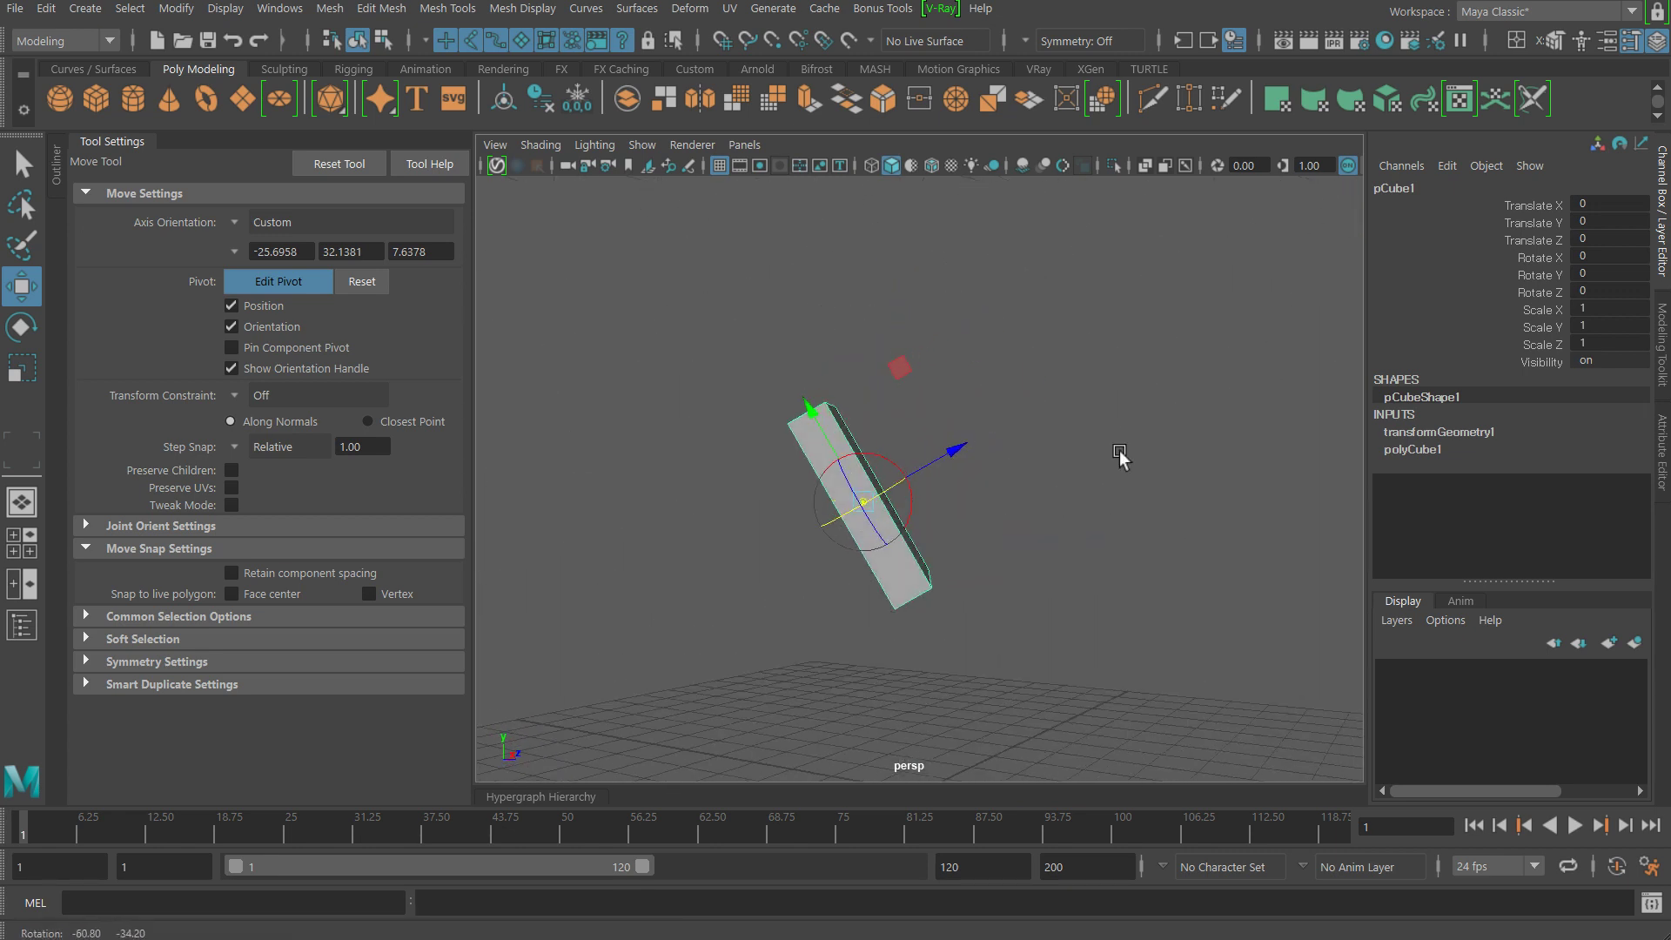
mouse_move(1006, 441)
alt+mouse_down()
mouse_move(896, 505)
mouse_move(886, 339)
mouse_move(775, 366)
mouse_move(1042, 492)
mouse_move(959, 499)
mouse_move(1033, 452)
mouse_move(1048, 522)
mouse_move(1119, 477)
mouse_move(1082, 466)
mouse_move(1056, 374)
mouse_move(1040, 374)
alt+mouse_up()
alt+right_drag(1040, 374, 1077, 467)
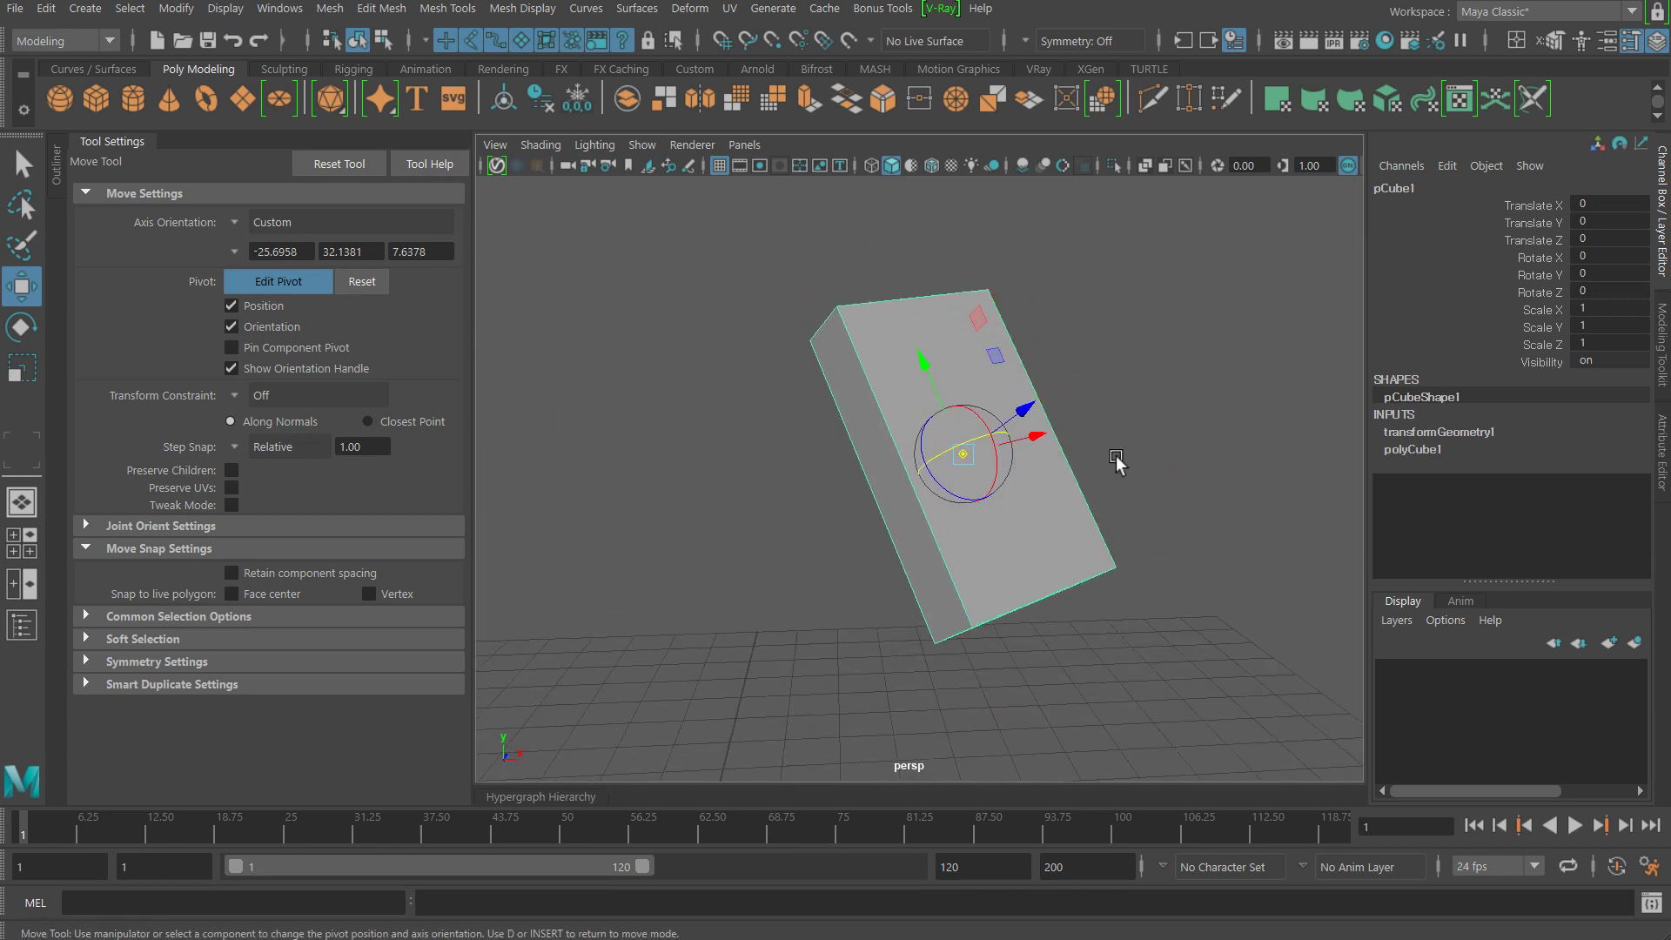
key(d)
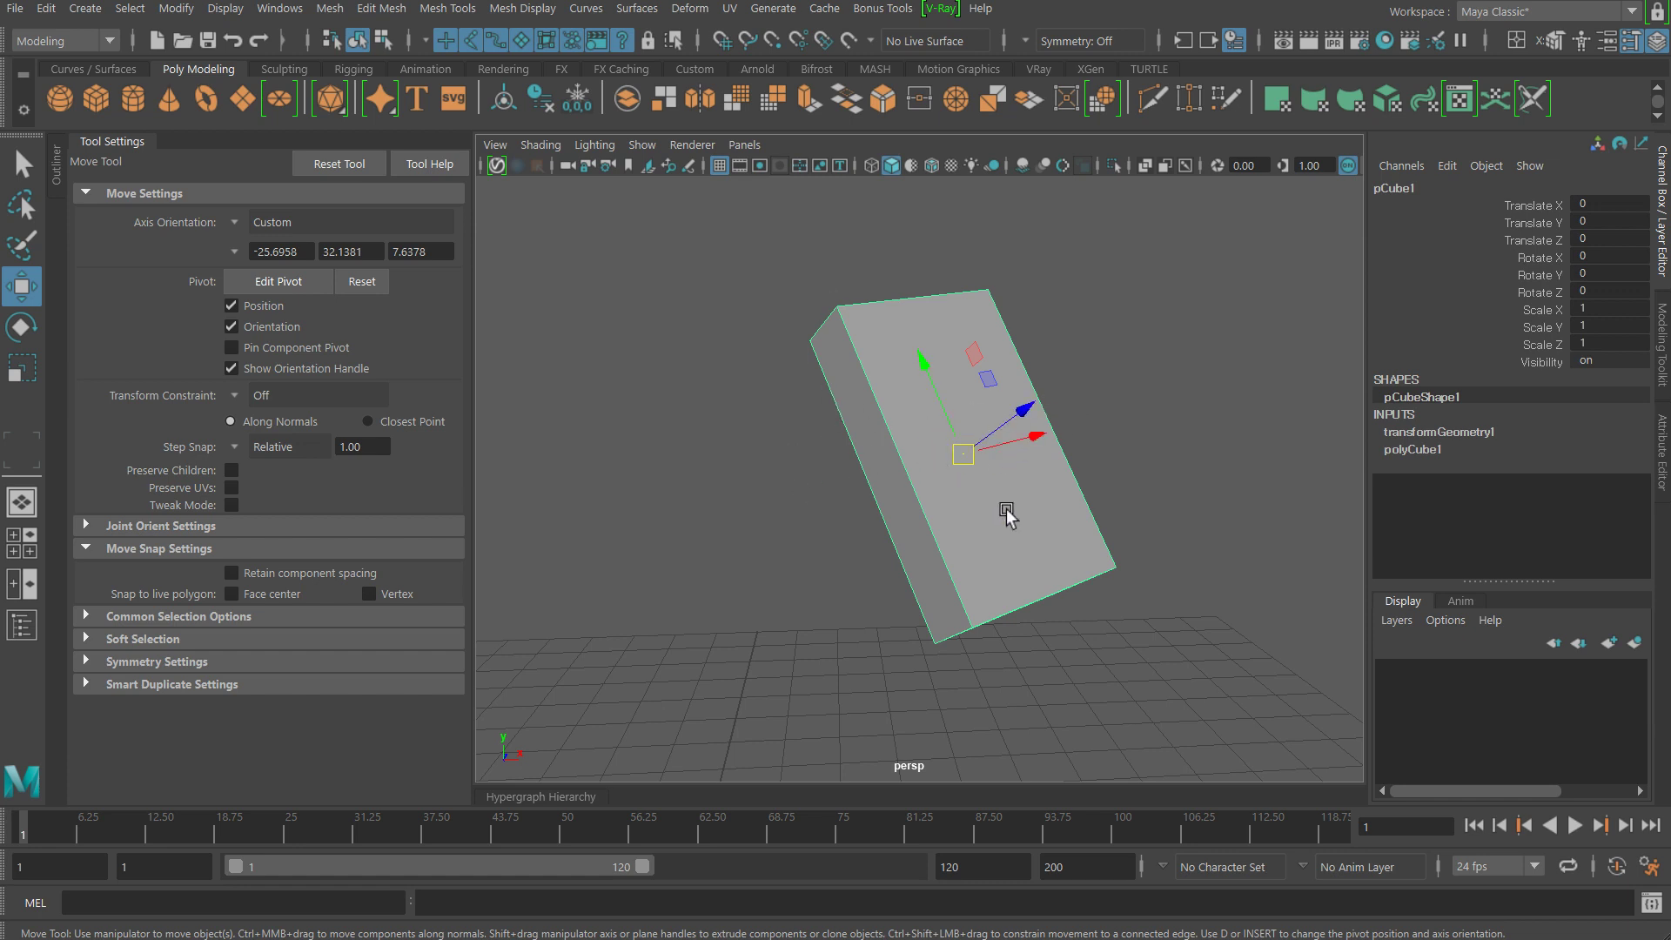
Step: Bake the custom pivot into the box's transform, then test-move and test-rotate it, undoing the rotation
click(177, 8)
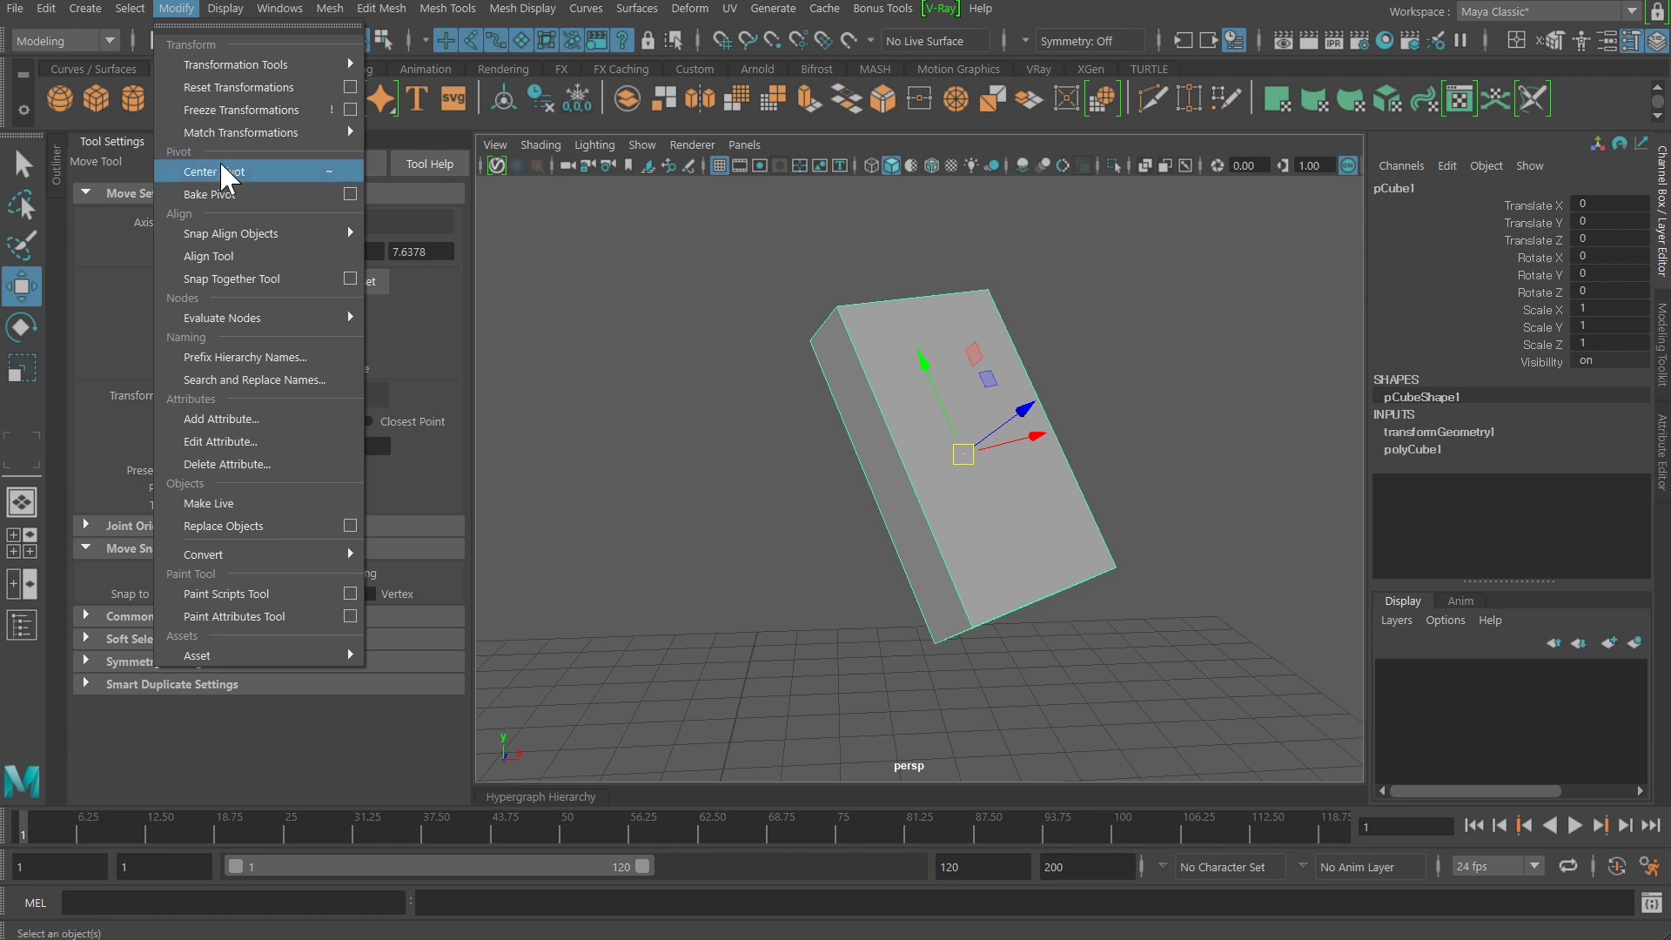
click(207, 193)
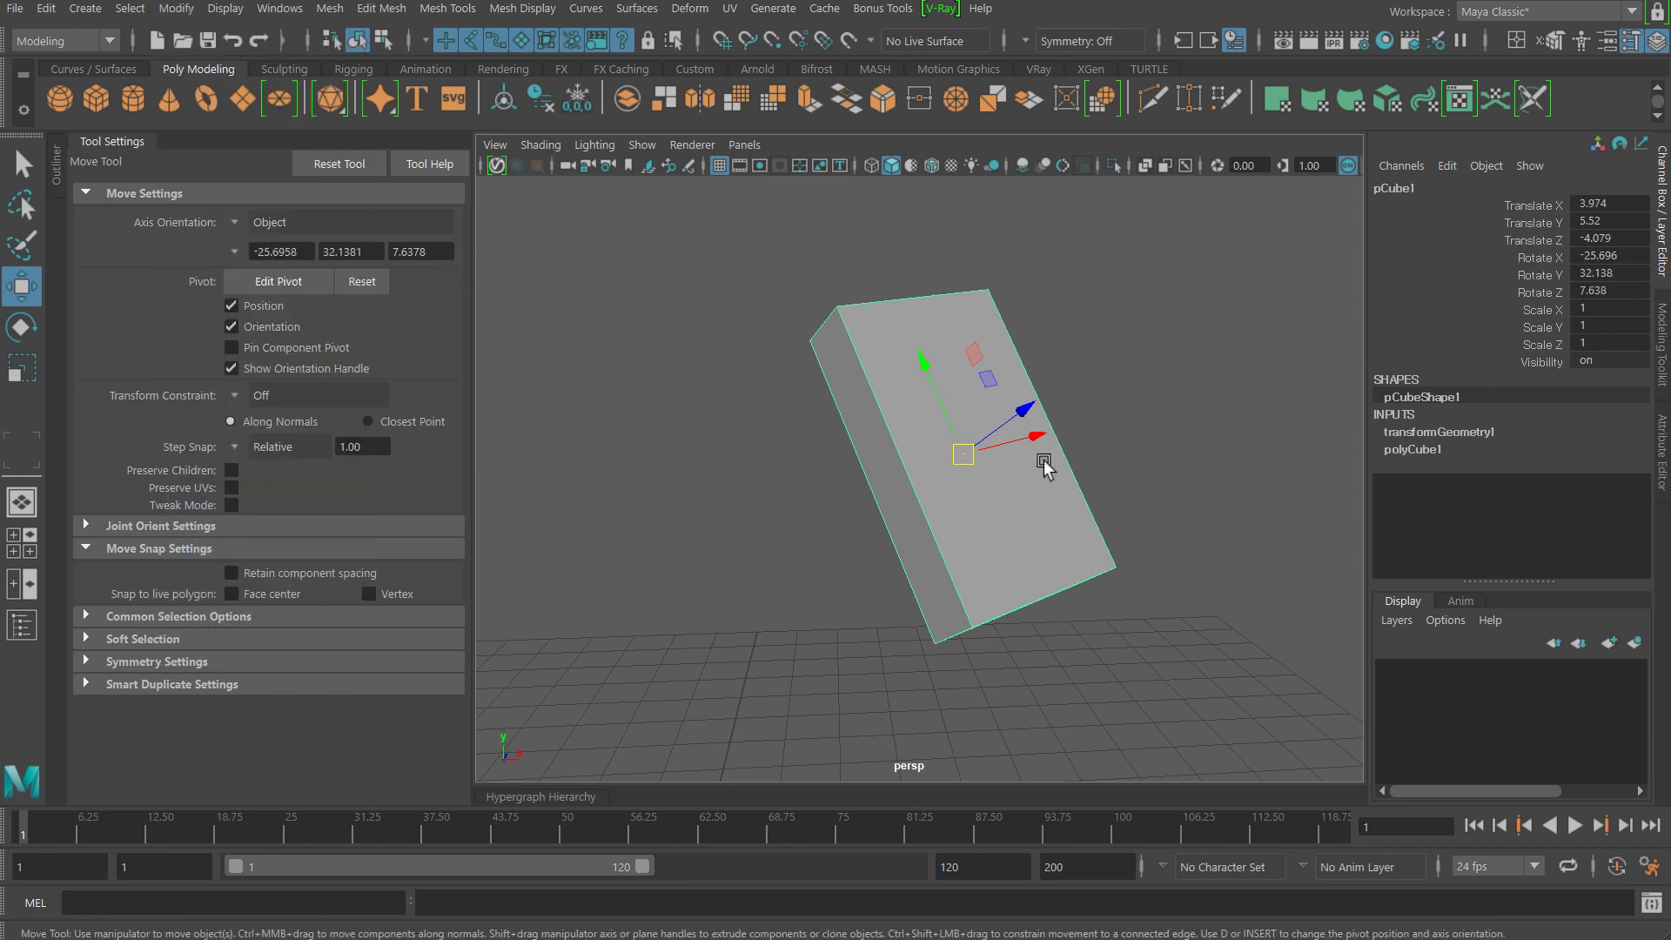
drag(923, 359, 929, 361)
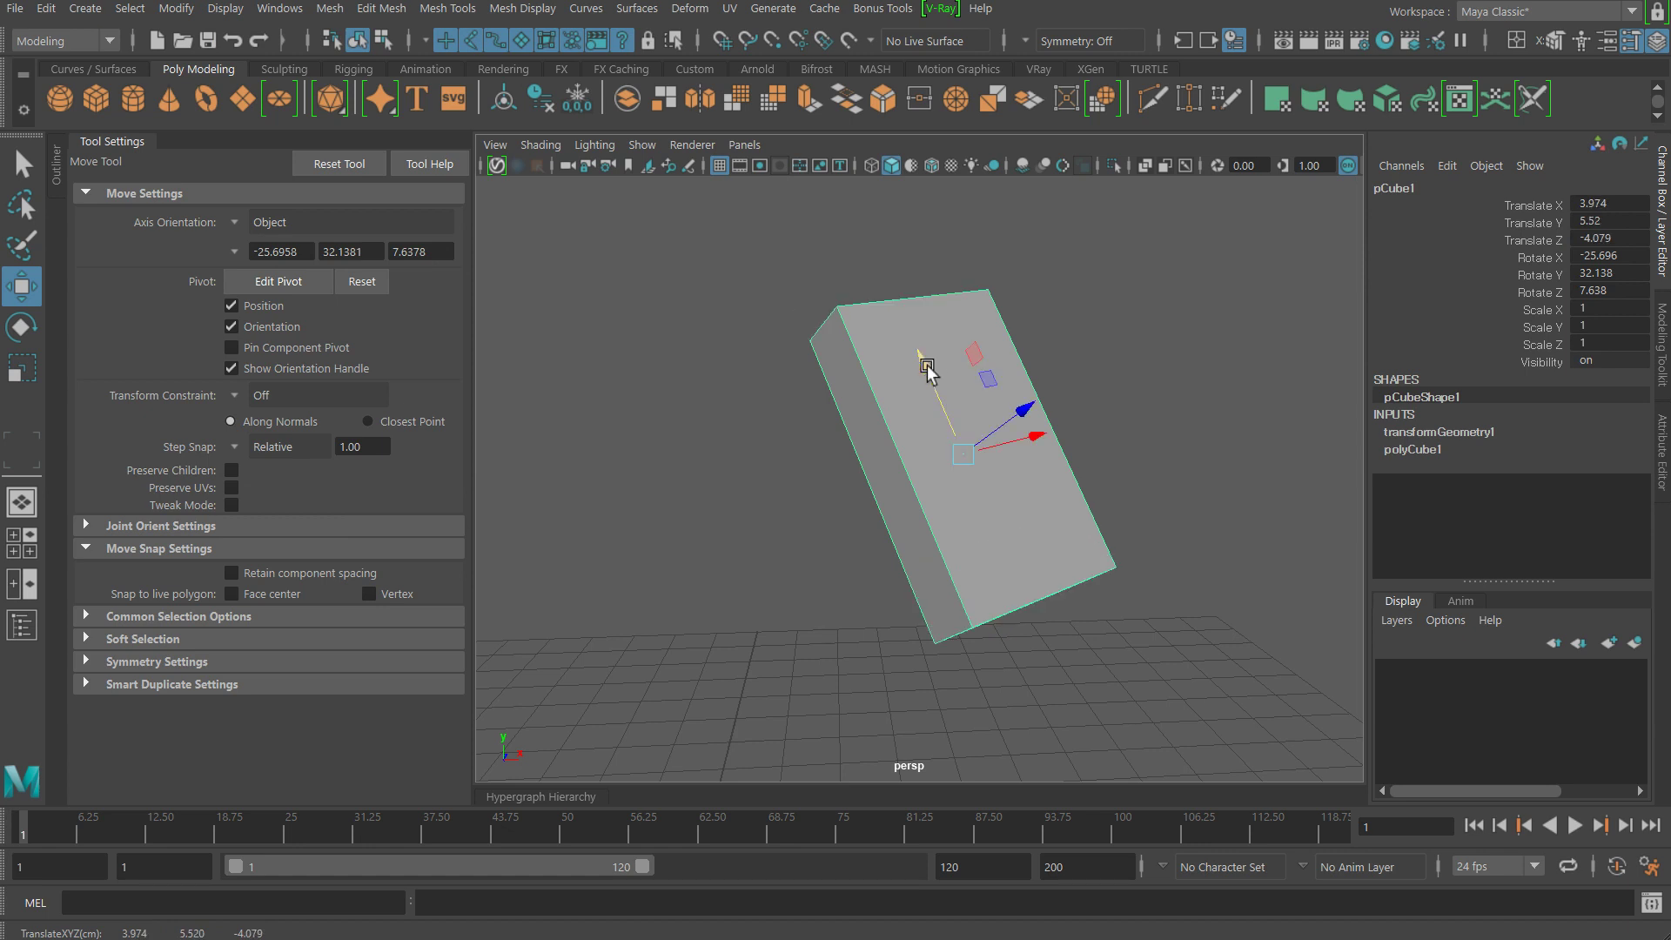
key(e)
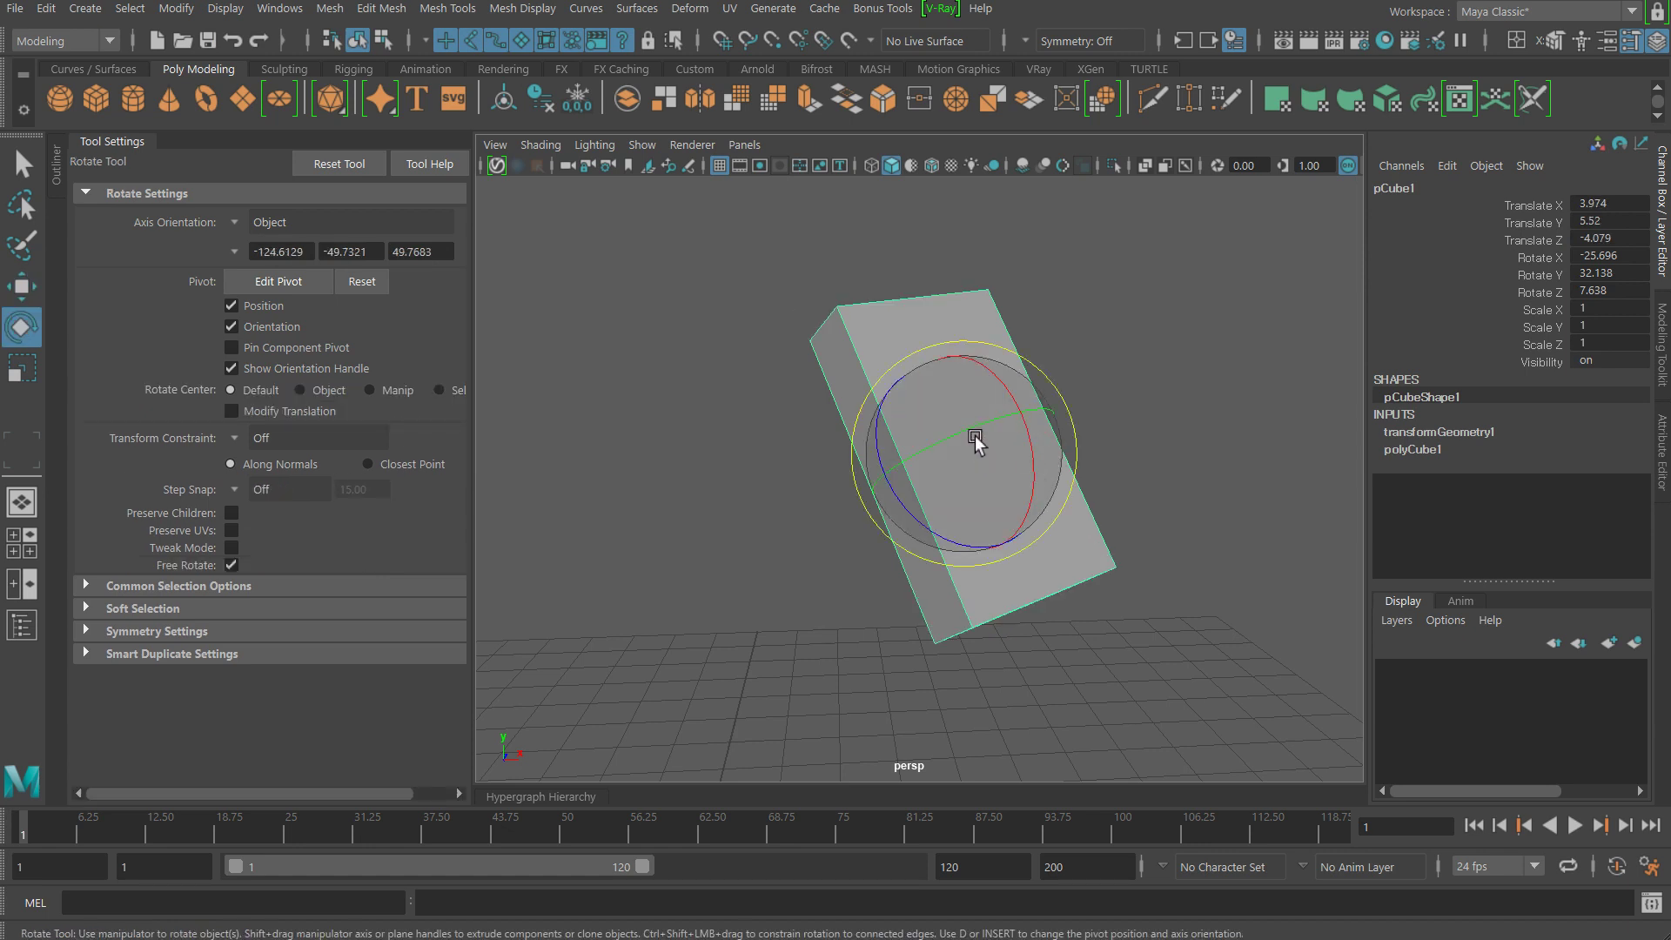
mouse_move(977, 436)
mouse_down()
mouse_move(895, 462)
mouse_move(1010, 421)
mouse_move(935, 430)
mouse_up()
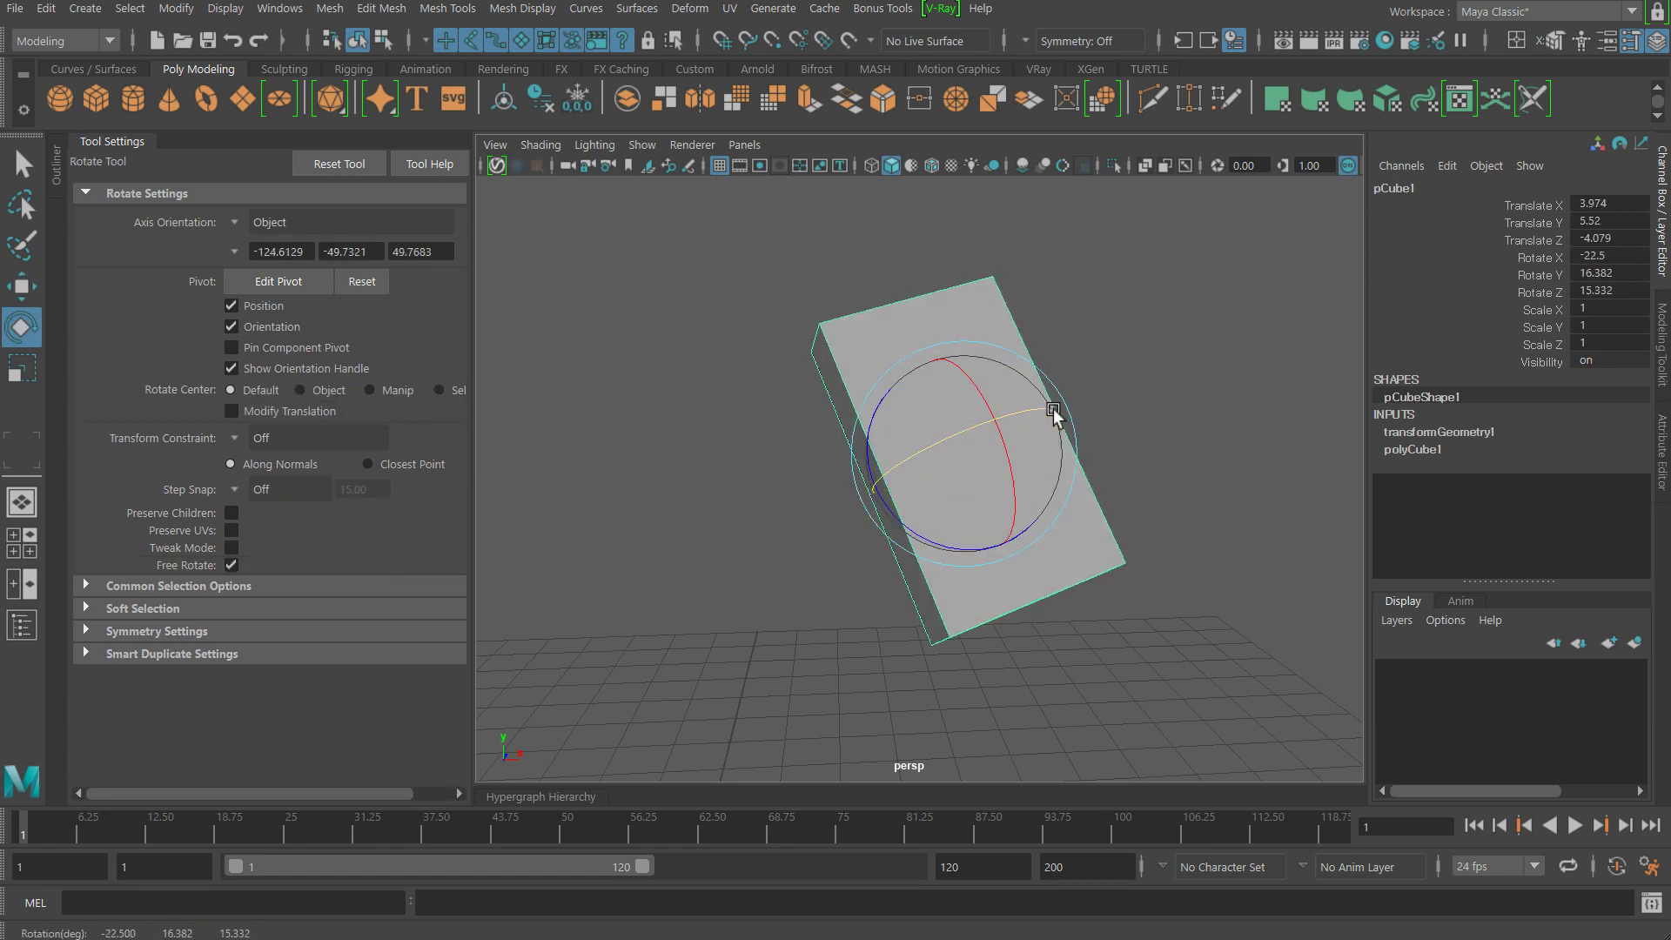
key(ctrl+z)
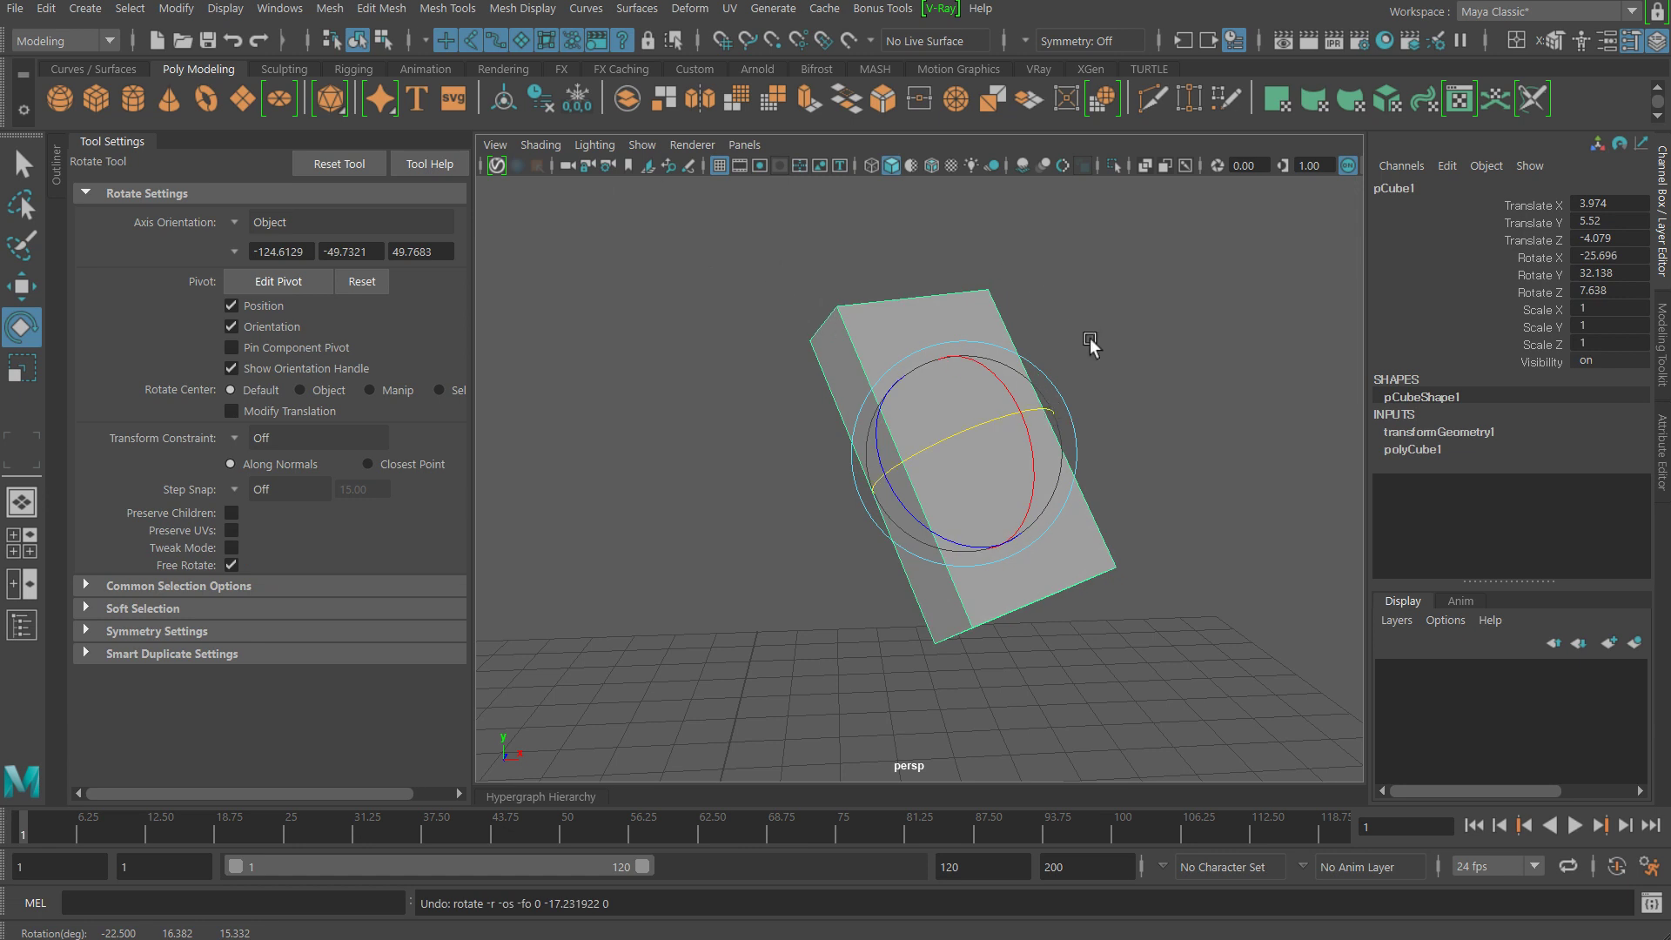
mouse_move(1090, 343)
alt+mouse_down()
mouse_move(843, 336)
mouse_move(1063, 362)
mouse_move(625, 433)
alt+mouse_up()
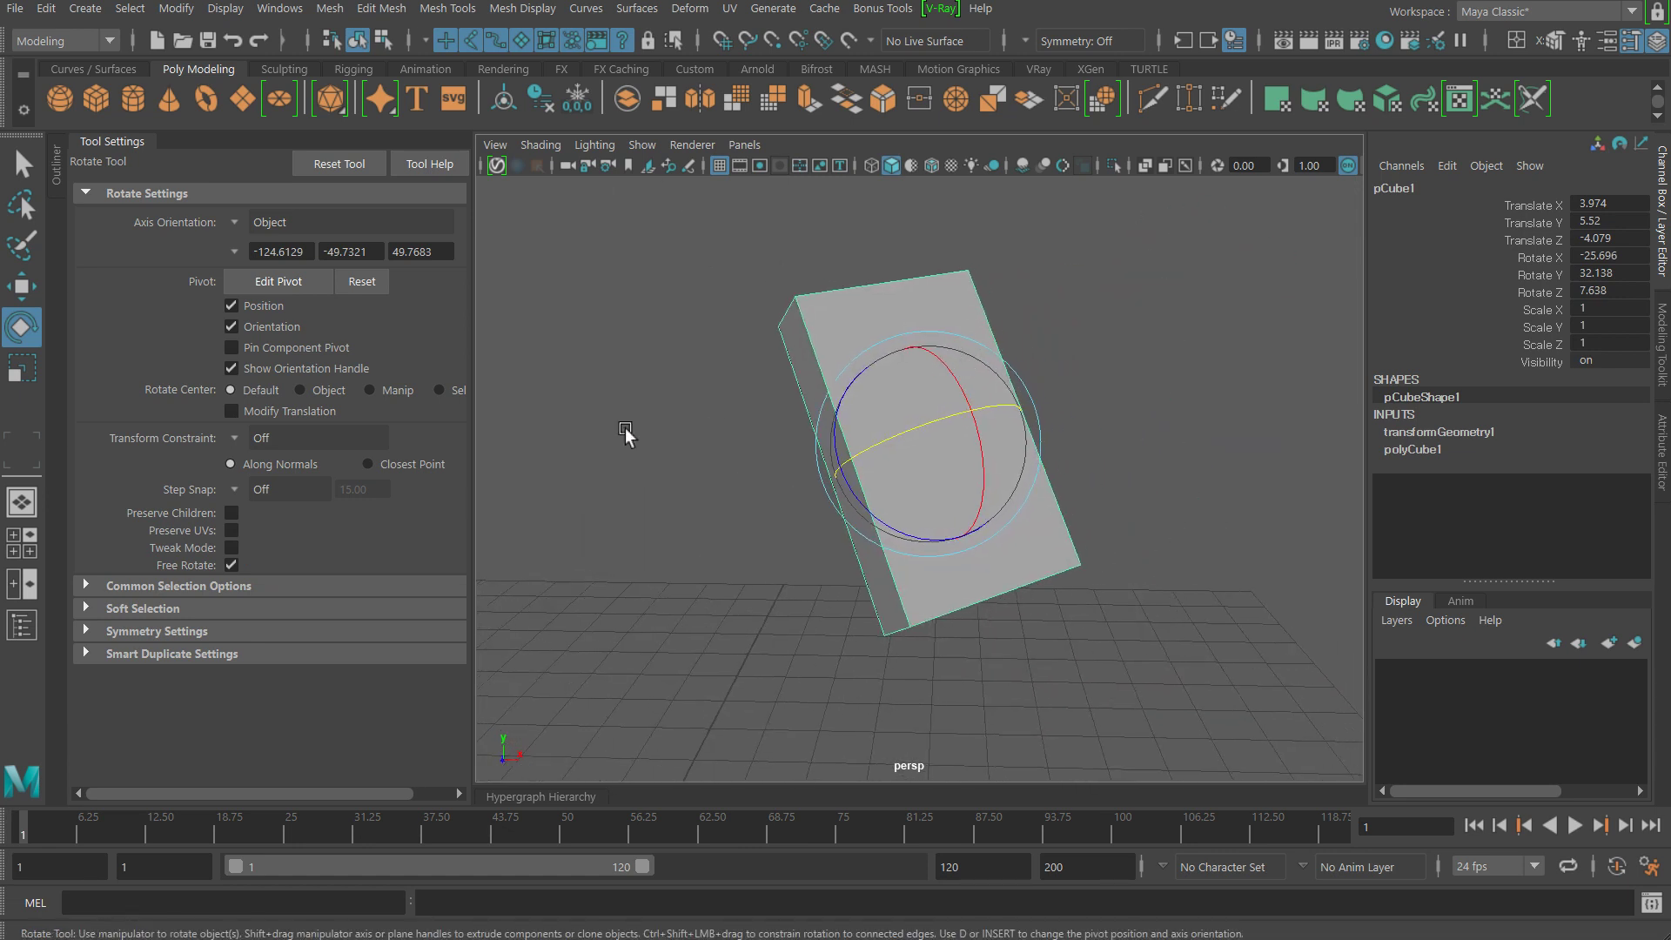
click(175, 8)
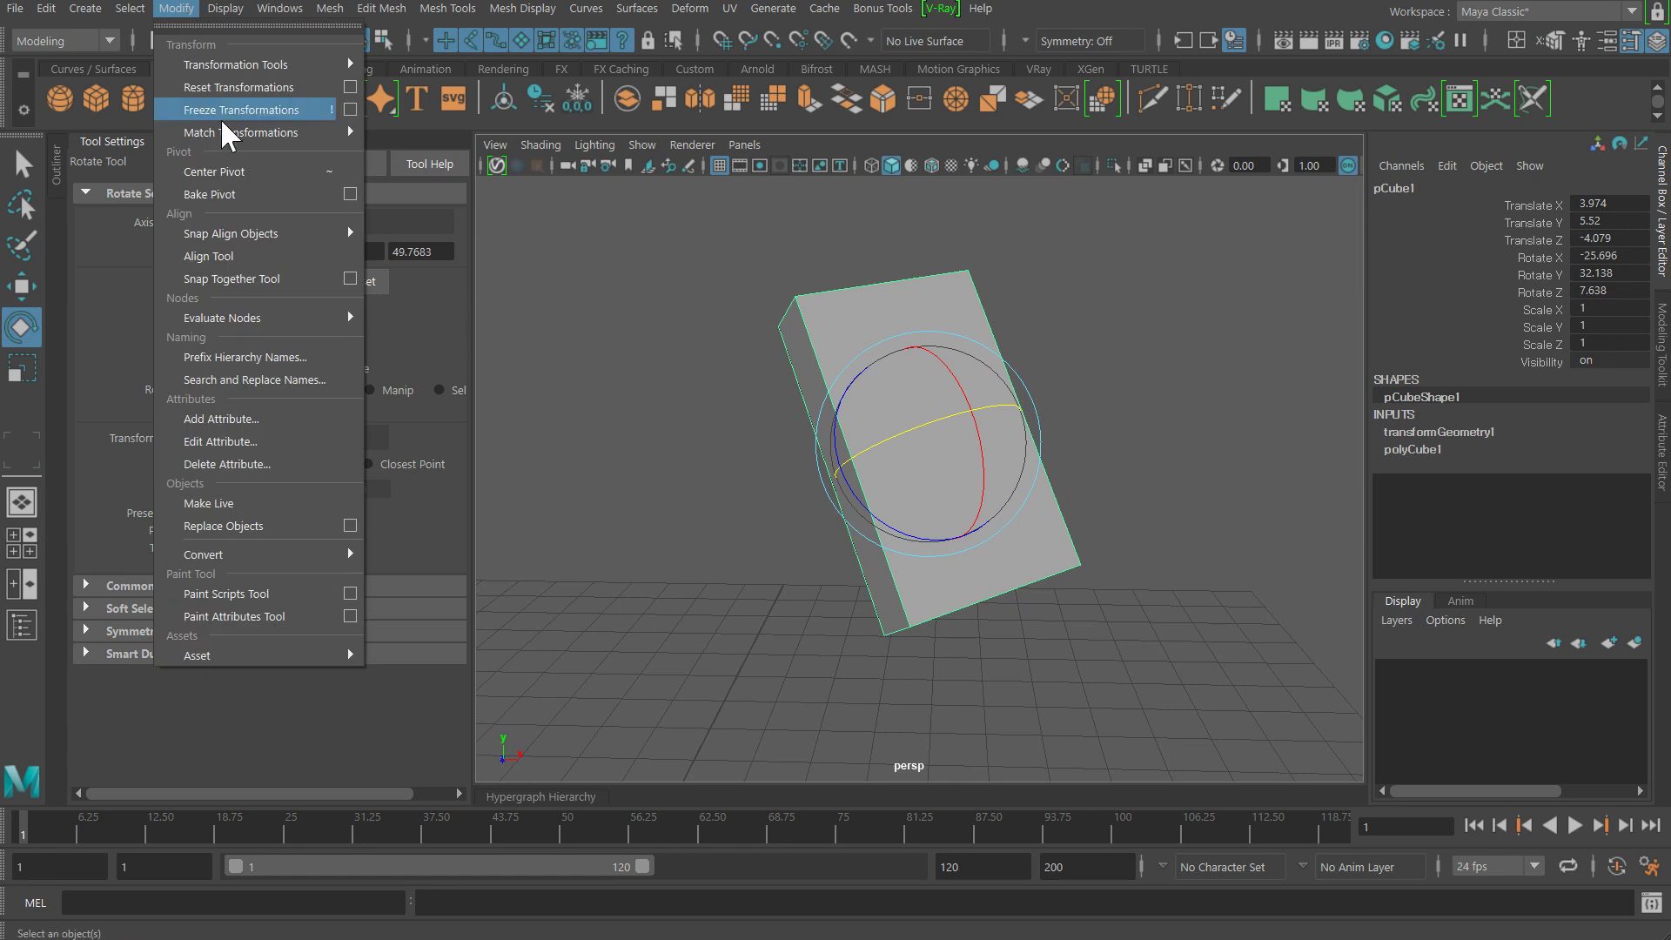